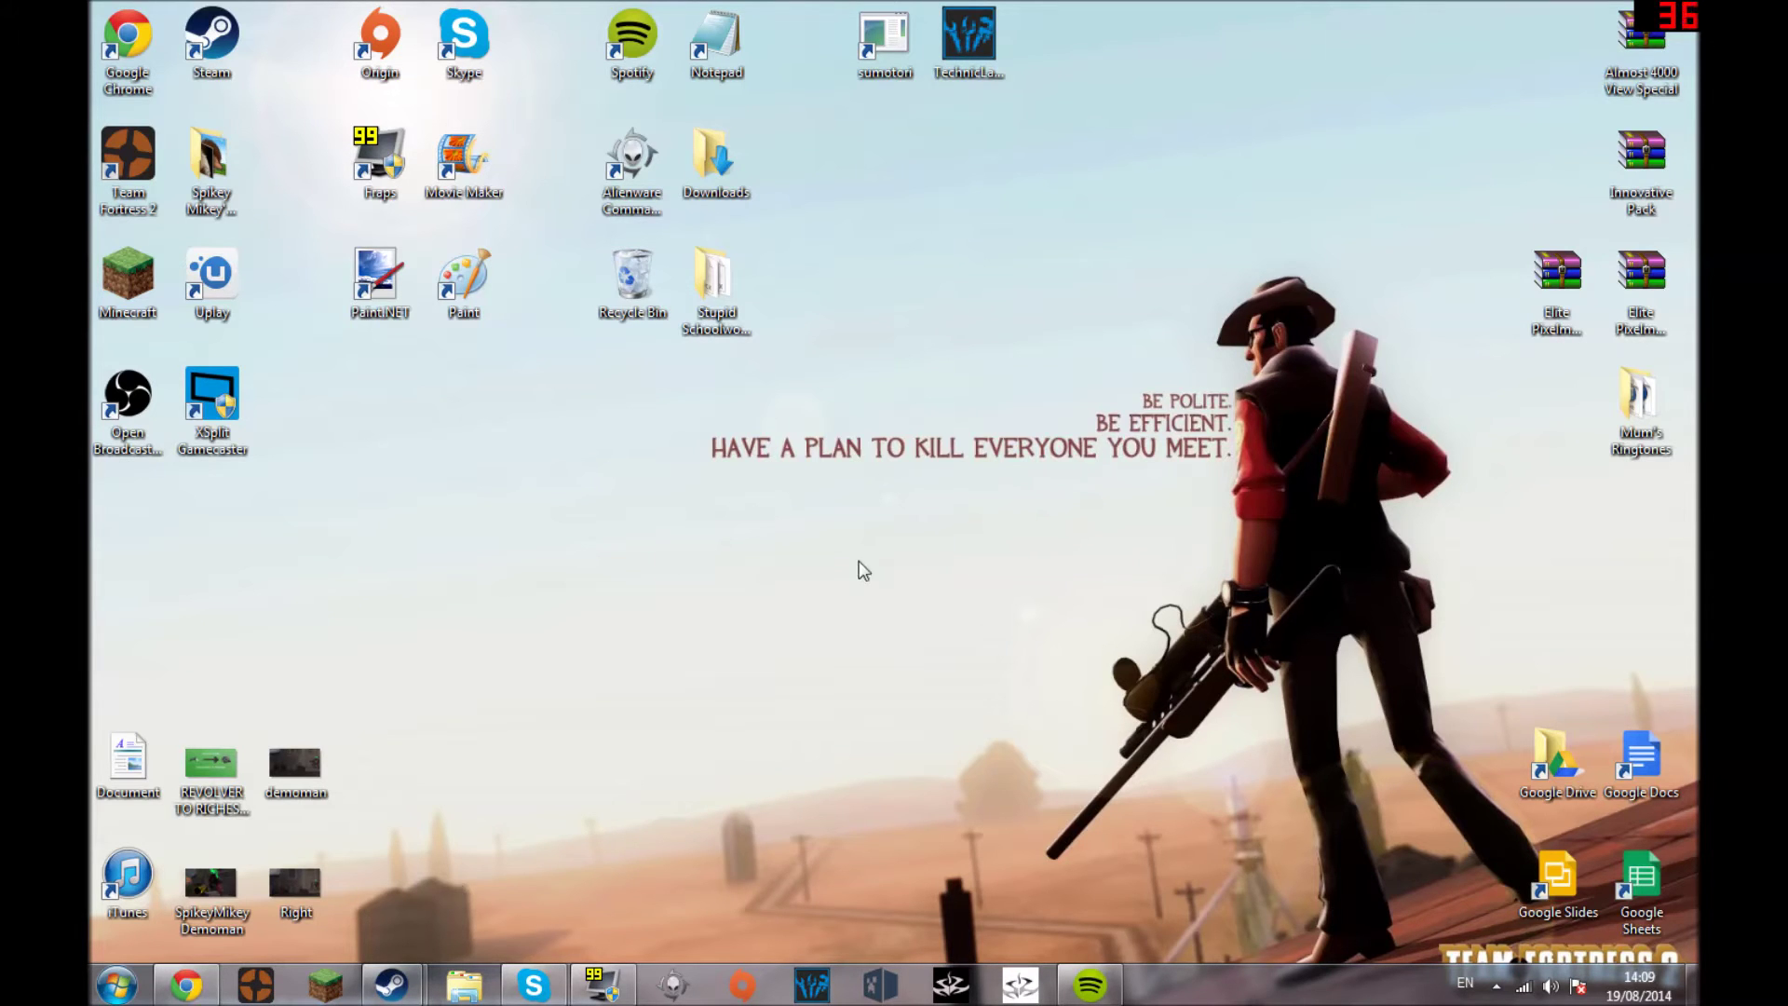
Start a new desktop shortcut and open the browse dialog for its target
right_click(604, 650)
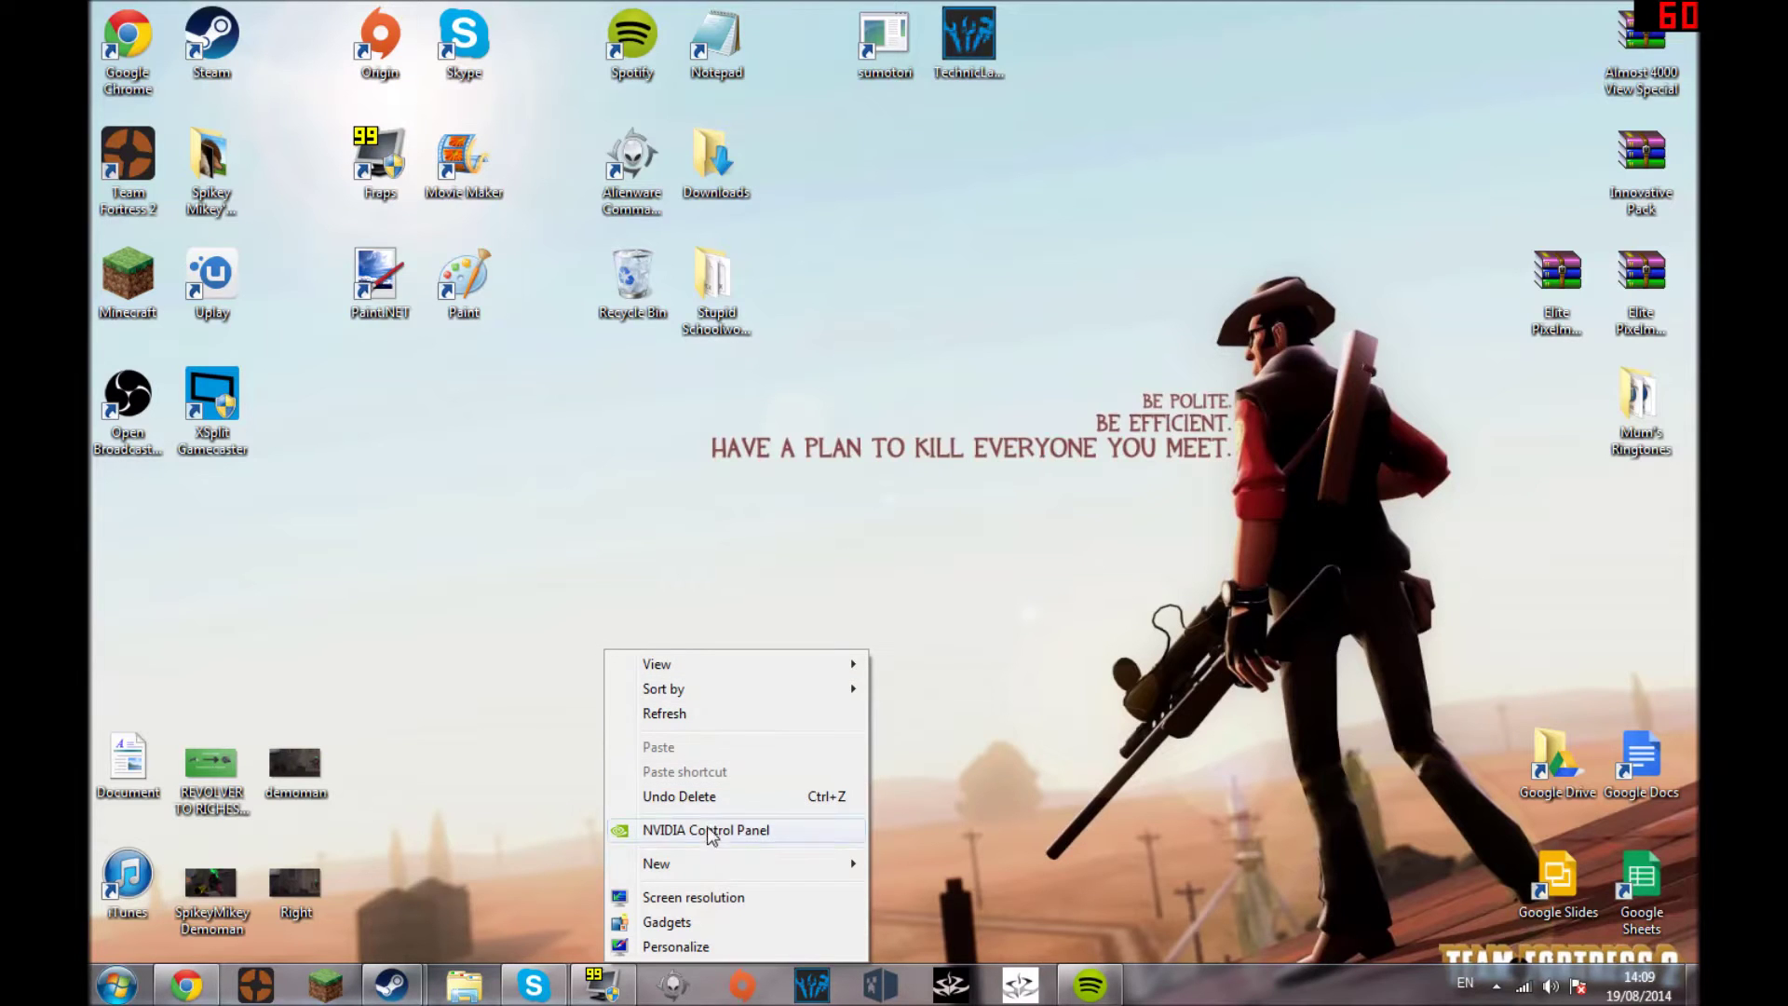
mouse_move(723, 866)
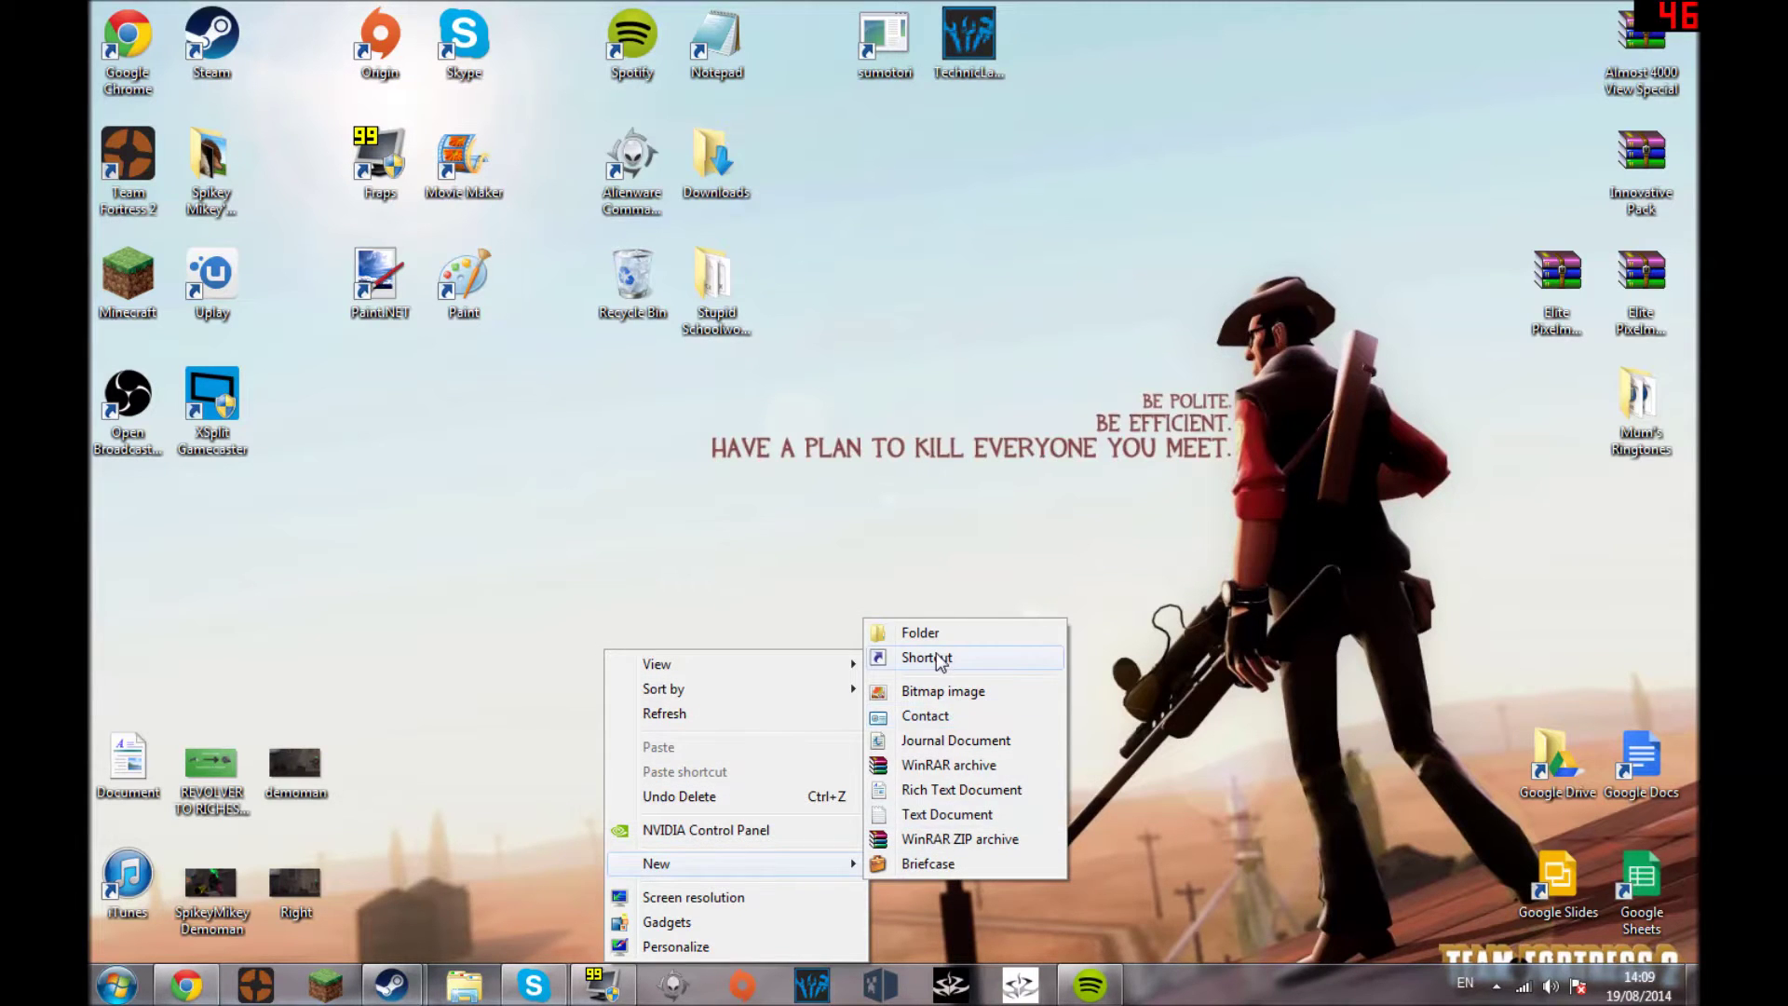
left_click(936, 657)
left_click_drag(819, 231, 715, 251)
left_click(1019, 495)
left_click_drag(857, 317, 1236, 300)
In the browse tree, expand Computer and the OS (C:) drive
left_click(840, 461)
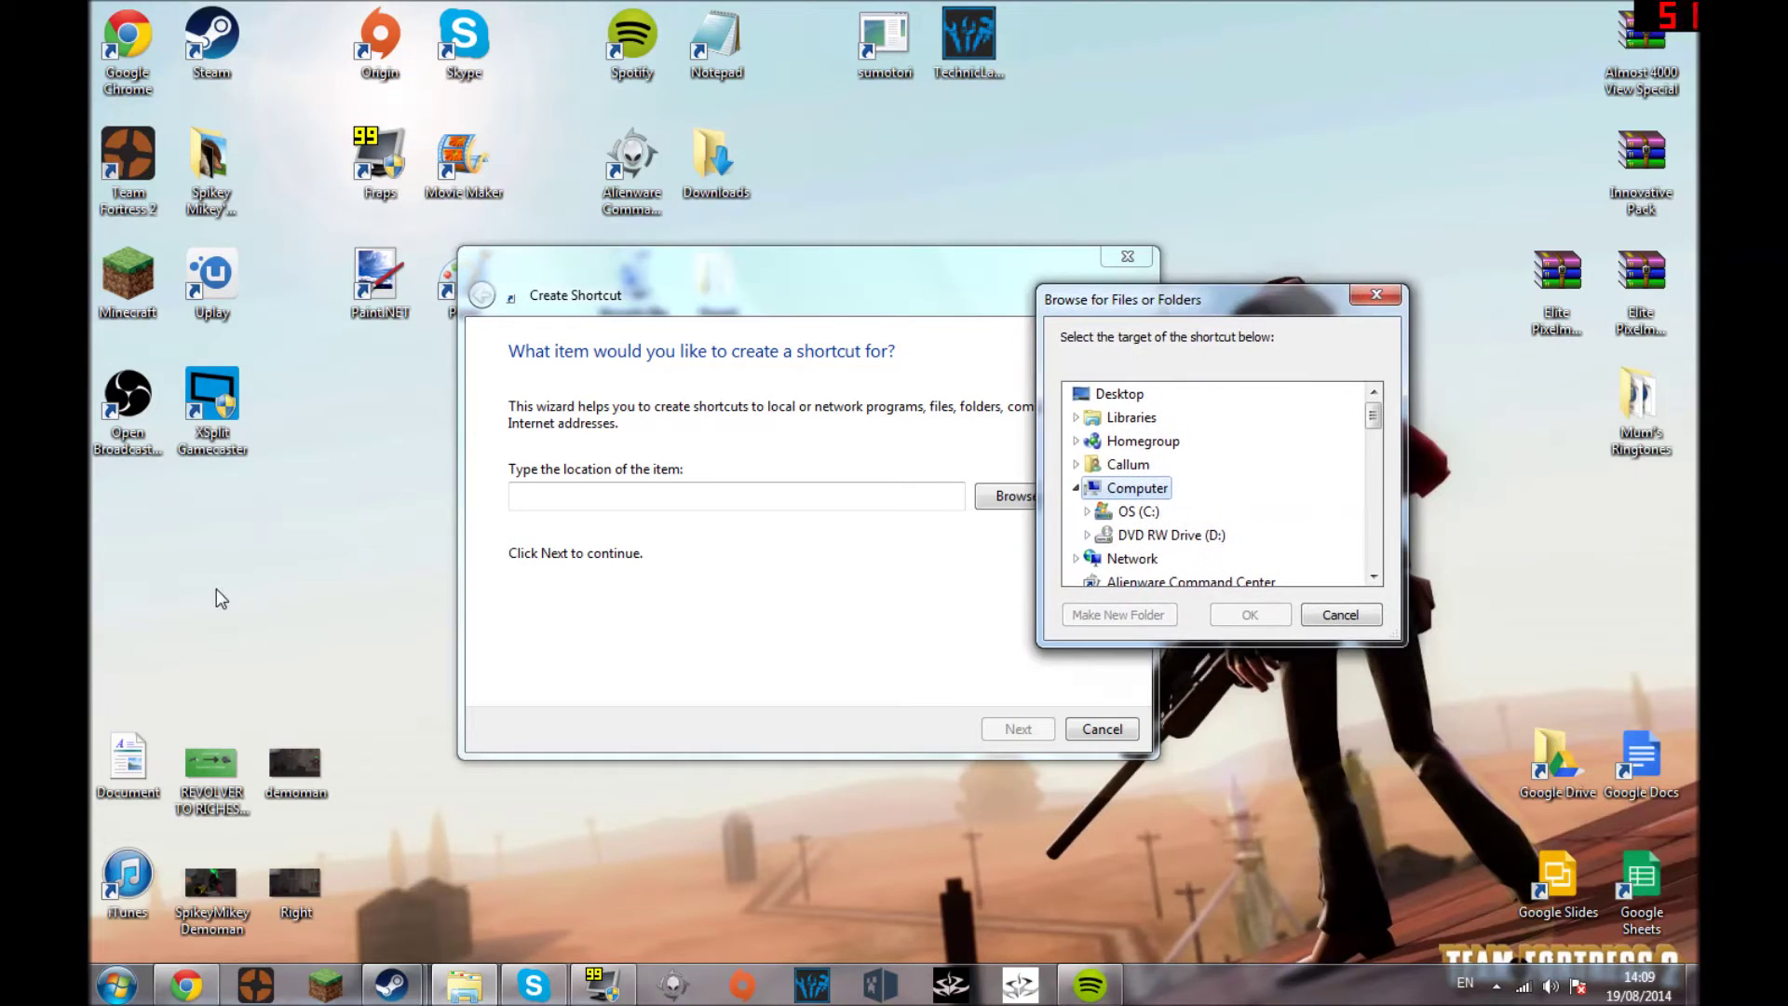
right_click(213, 590)
mouse_move(404, 805)
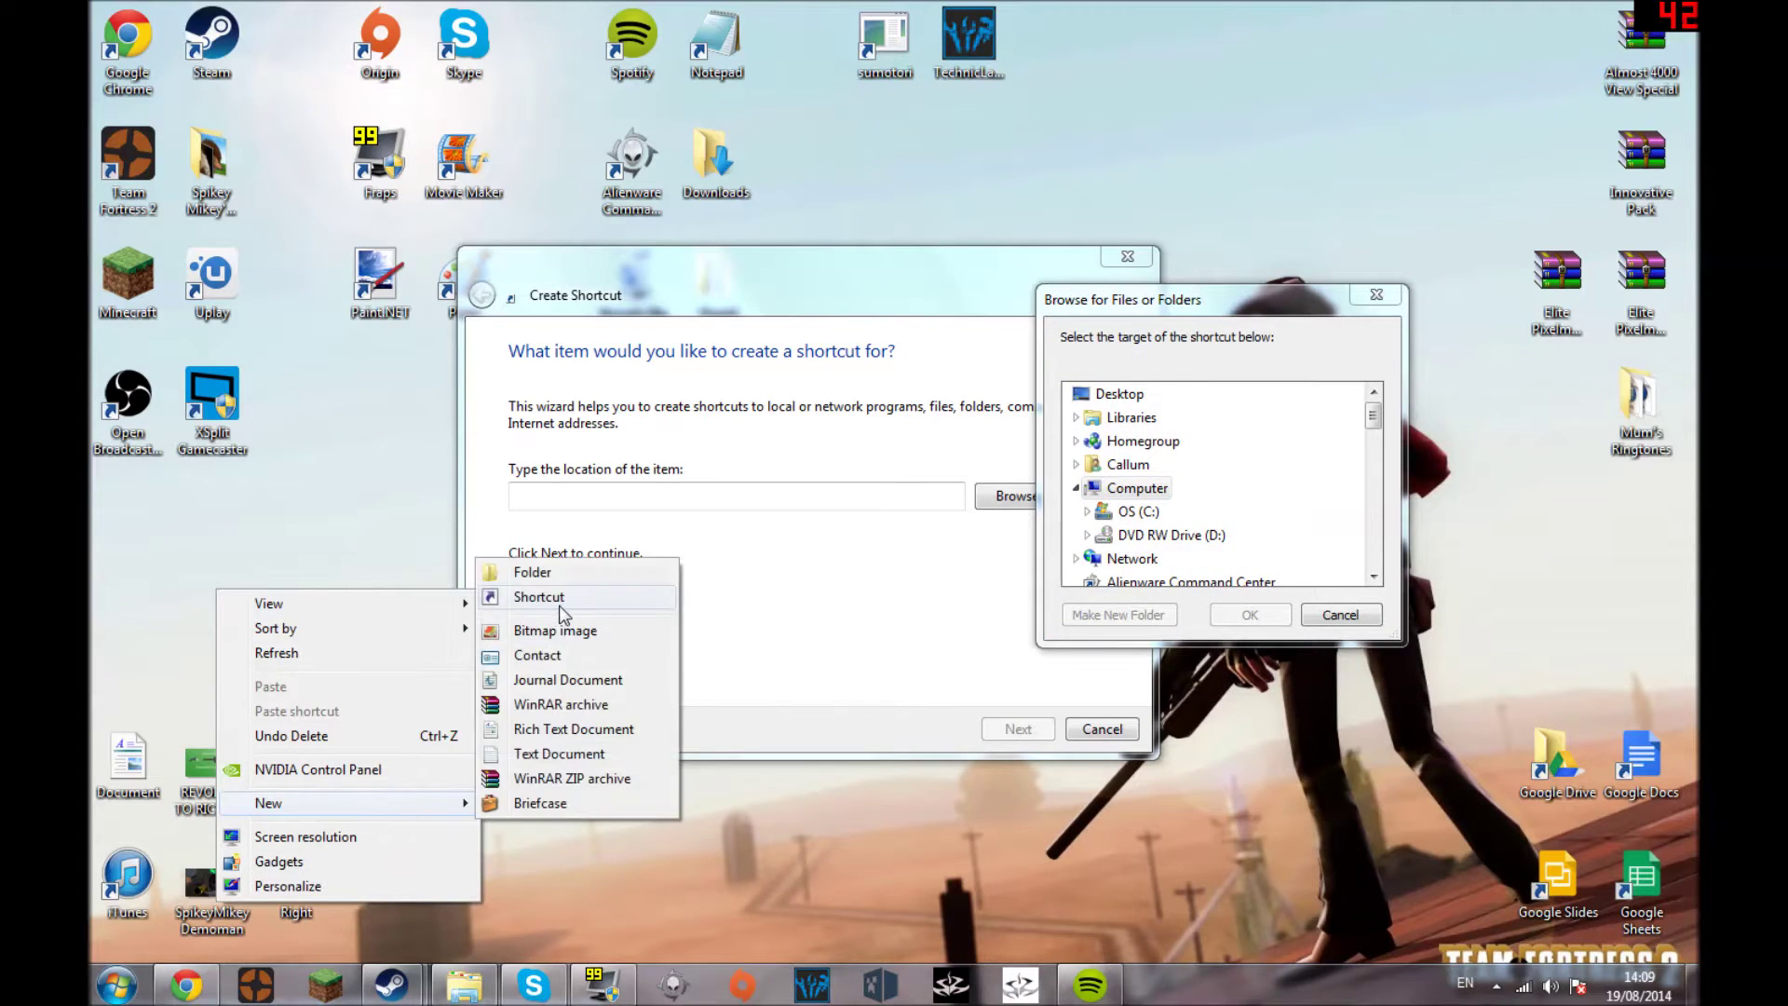
left_click(1043, 503)
left_click_drag(1110, 318, 805, 316)
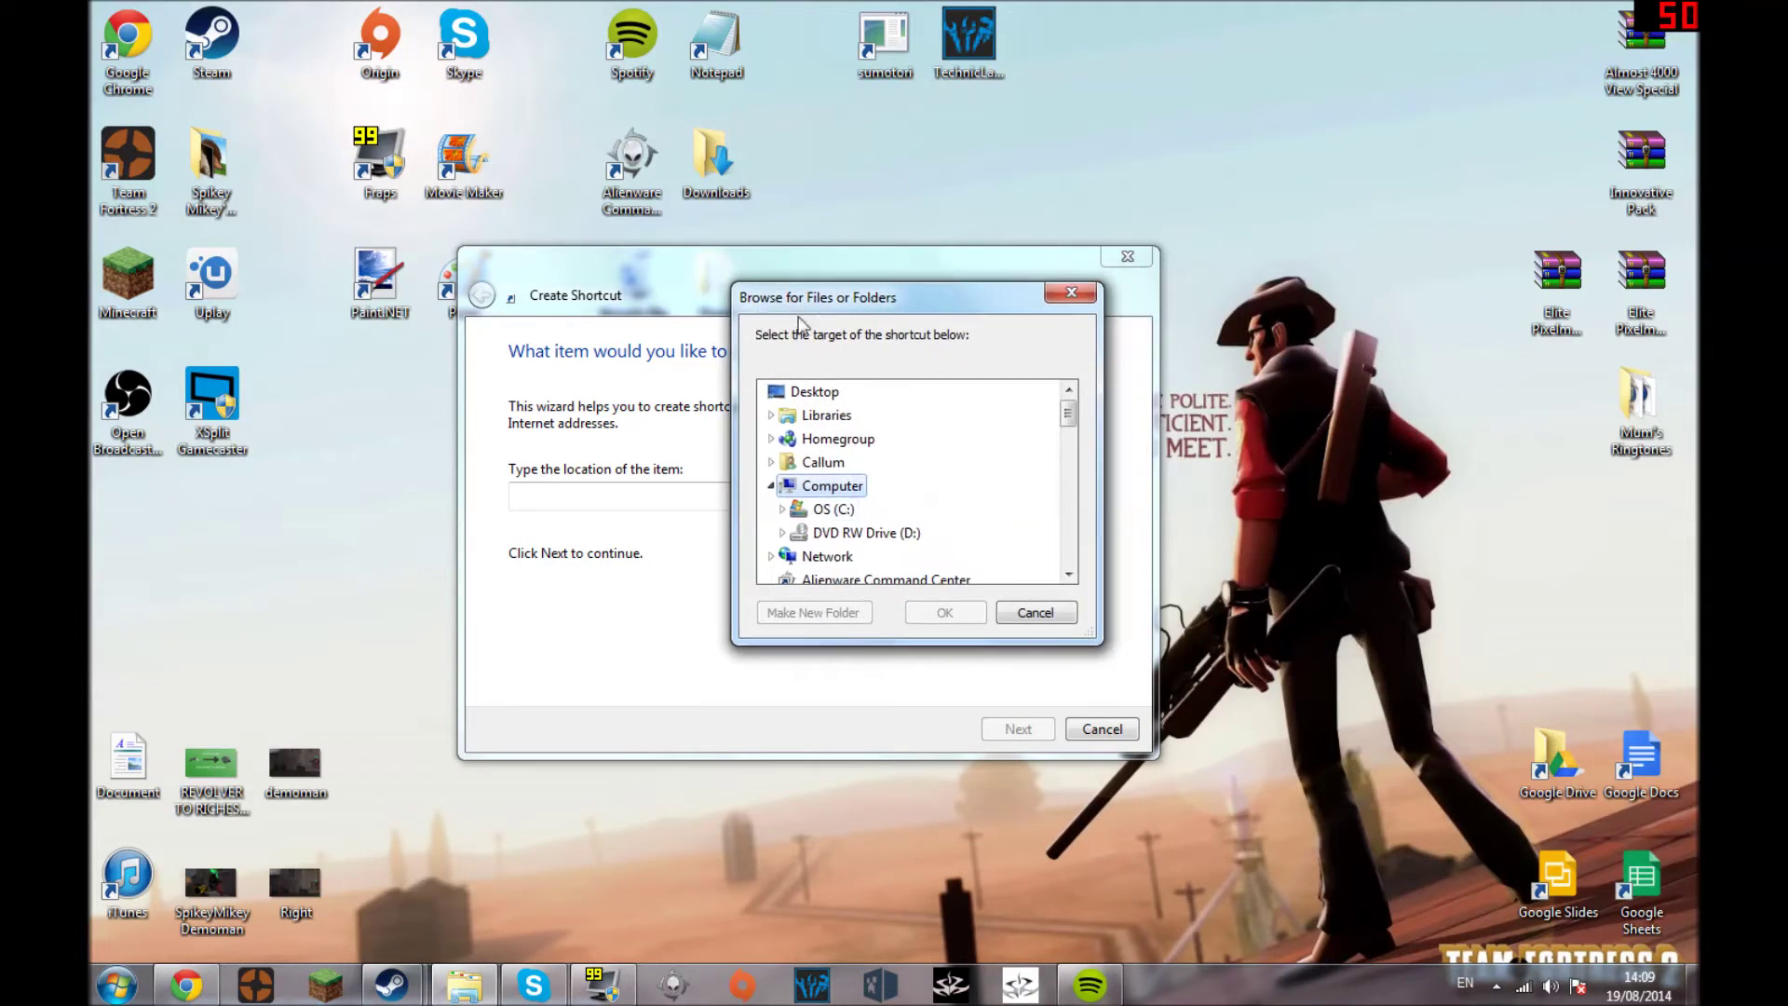
double_click(832, 511)
scroll(937, 508, "down", 1)
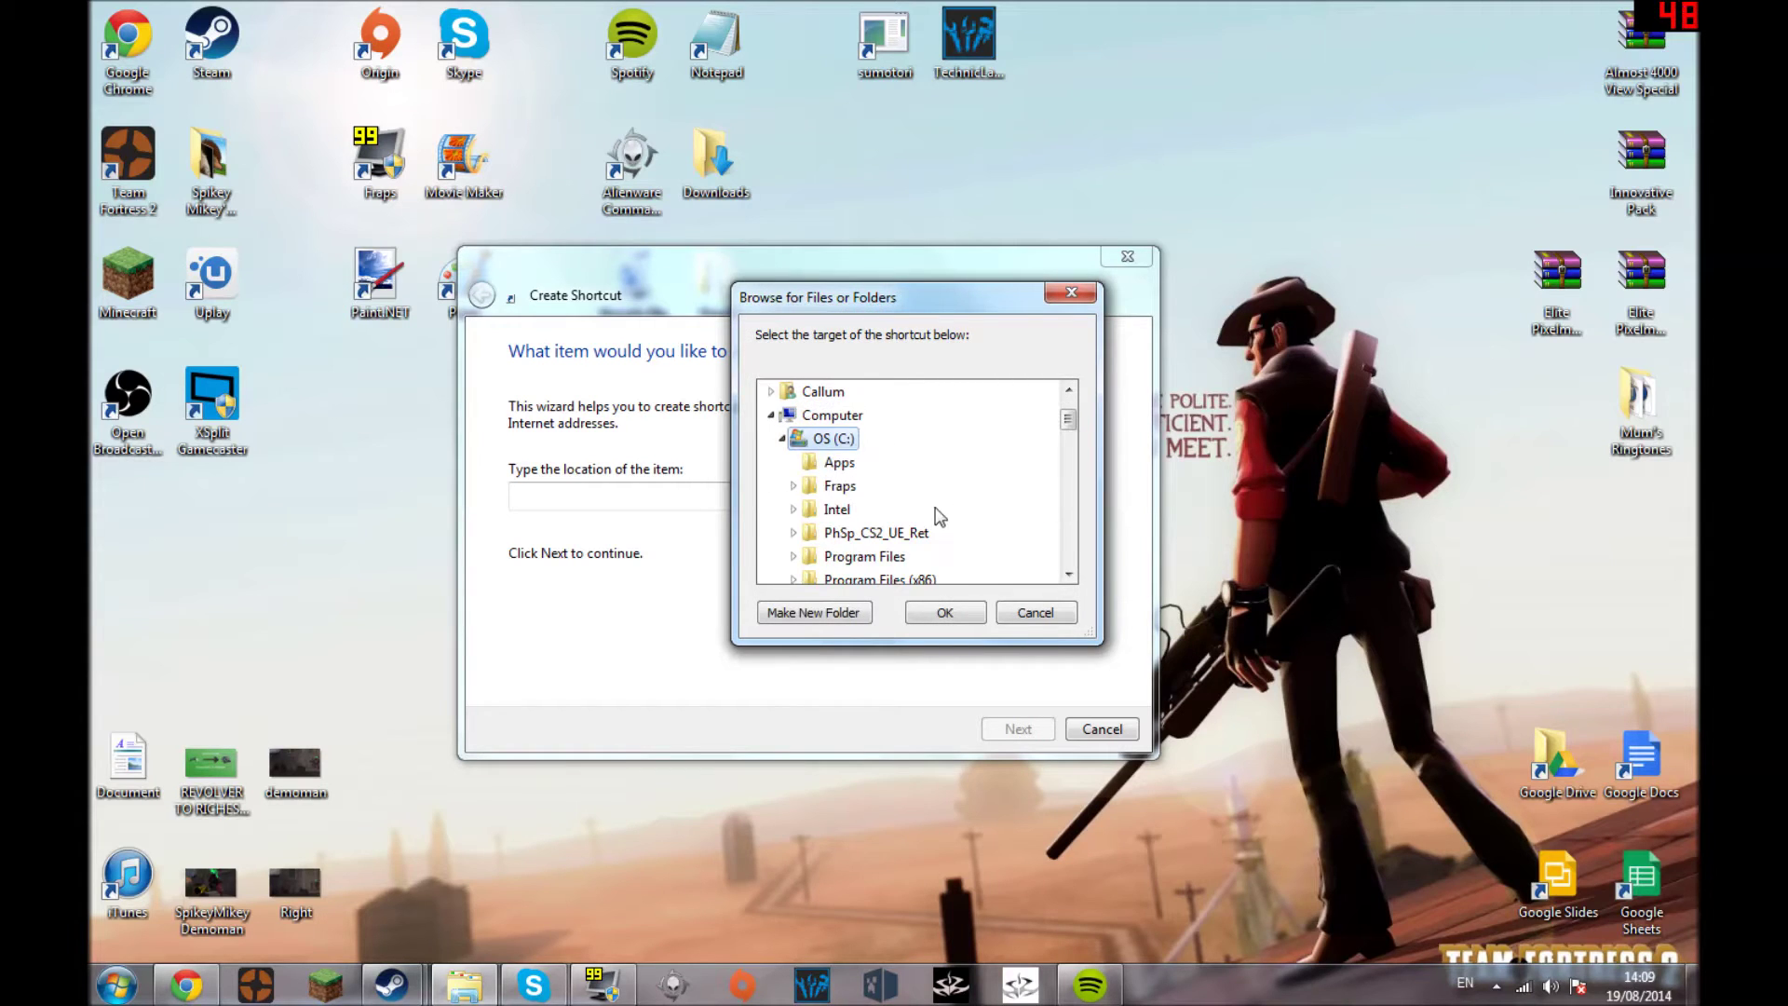
scroll(896, 512, "down", 1)
Expand Program Files (x86) > Steam and confirm Steam.exe as the shortcut target
double_click(880, 511)
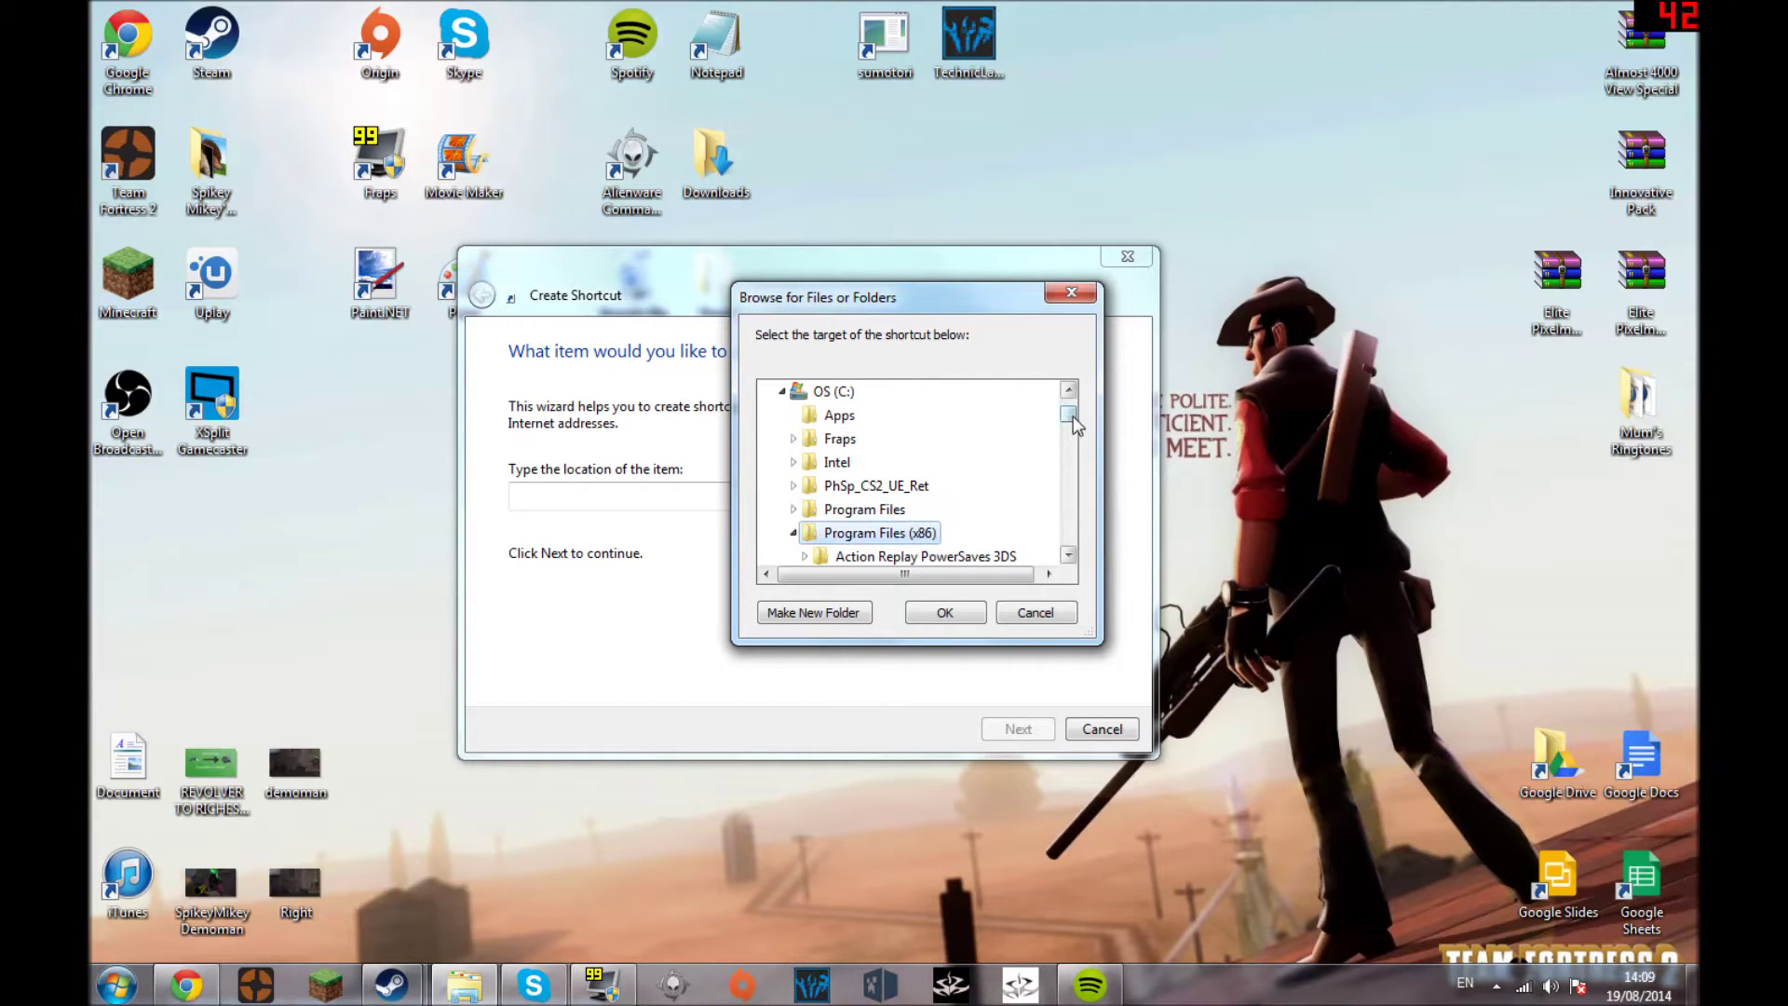
scroll(1015, 508, "down", 4)
scroll(989, 494, "down", 7)
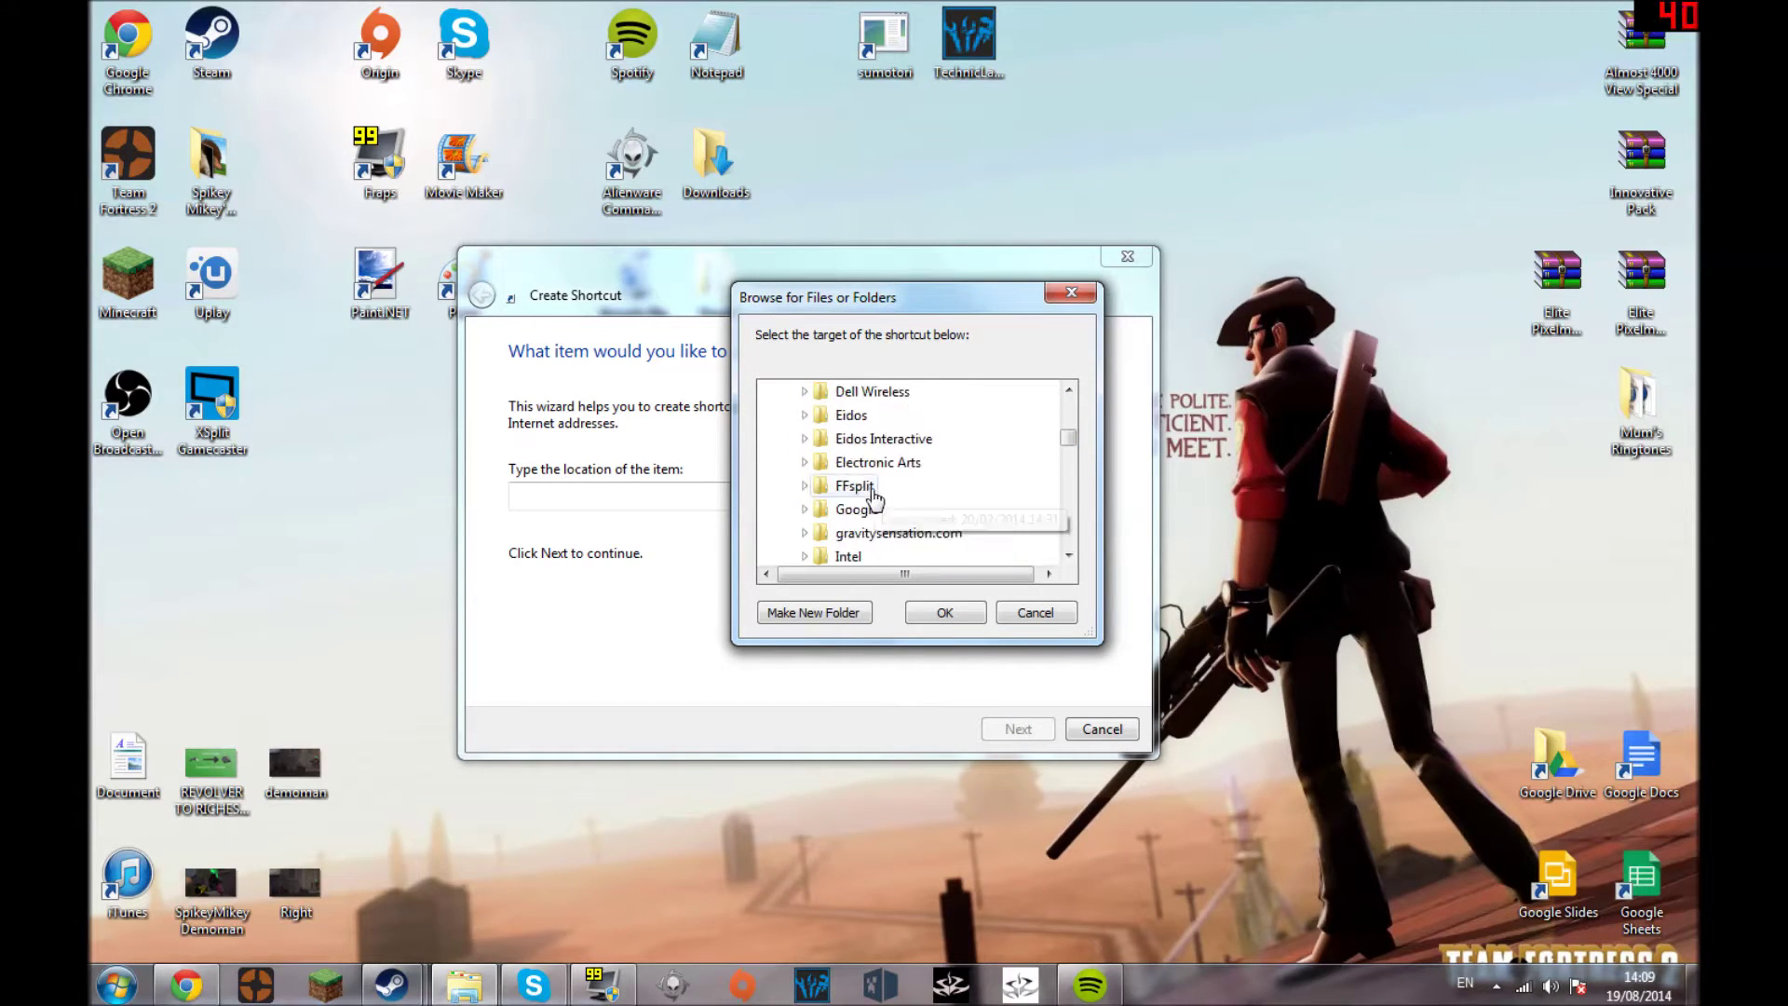
scroll(976, 521, "down", 4)
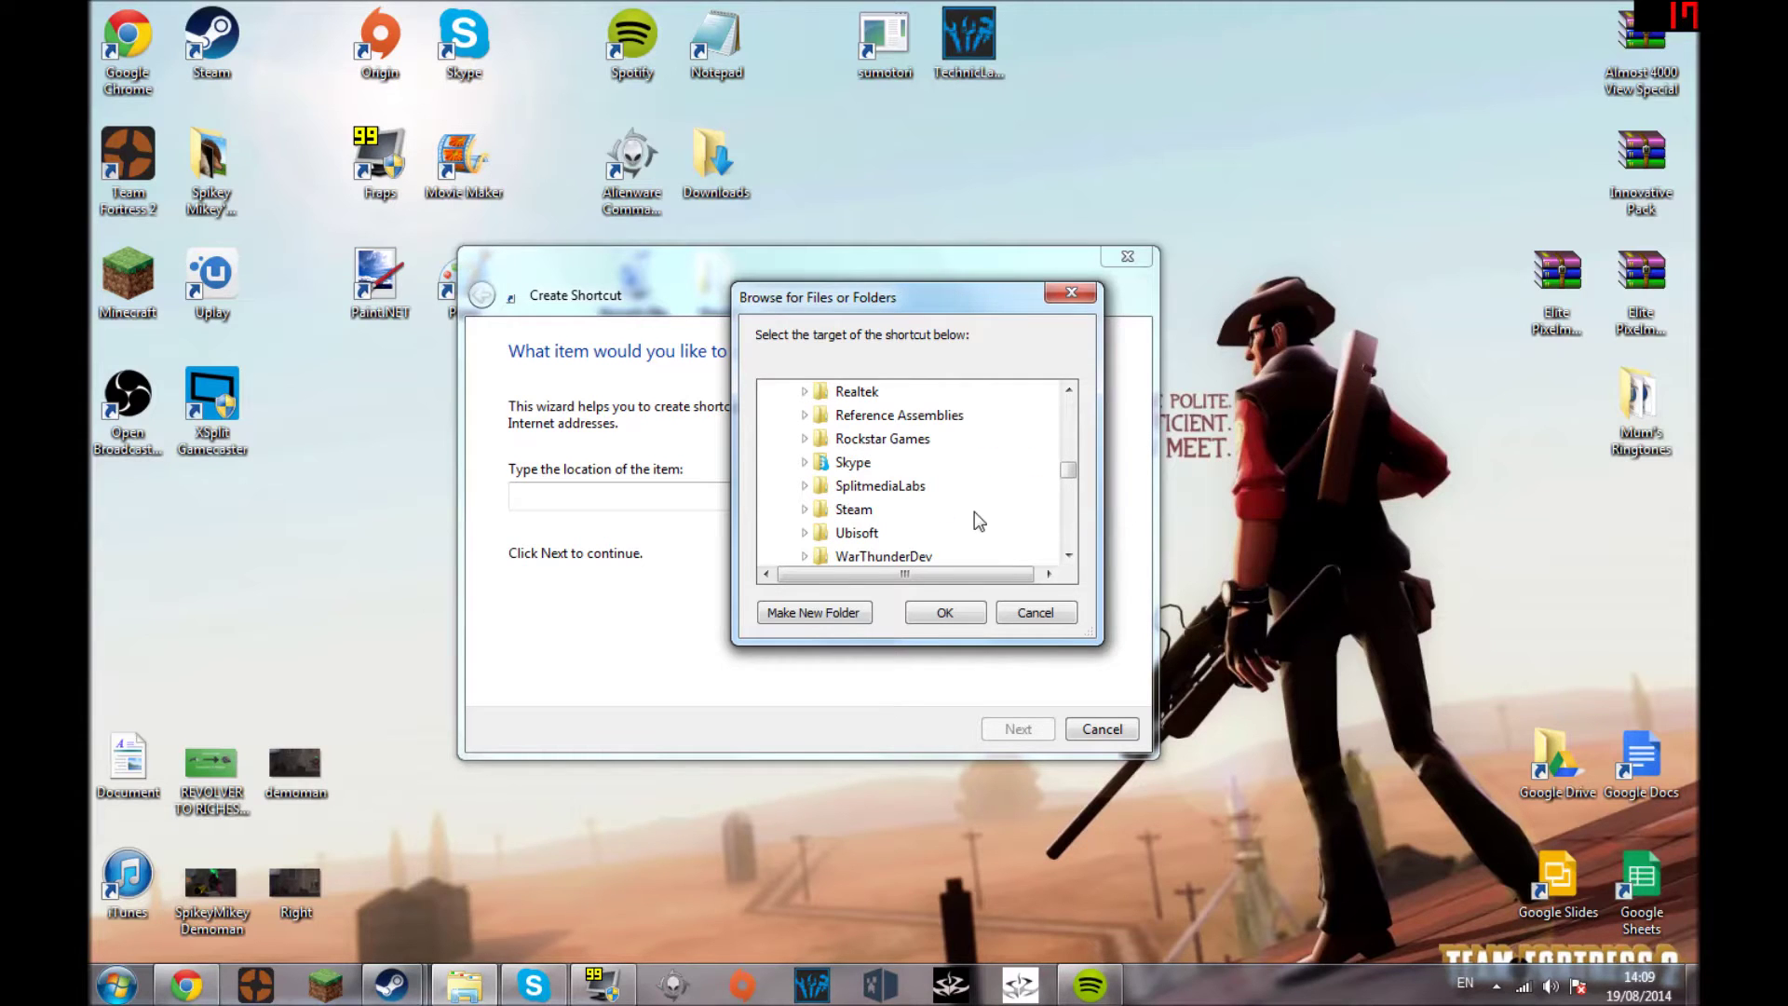
double_click(854, 509)
scroll(969, 489, "down", 12)
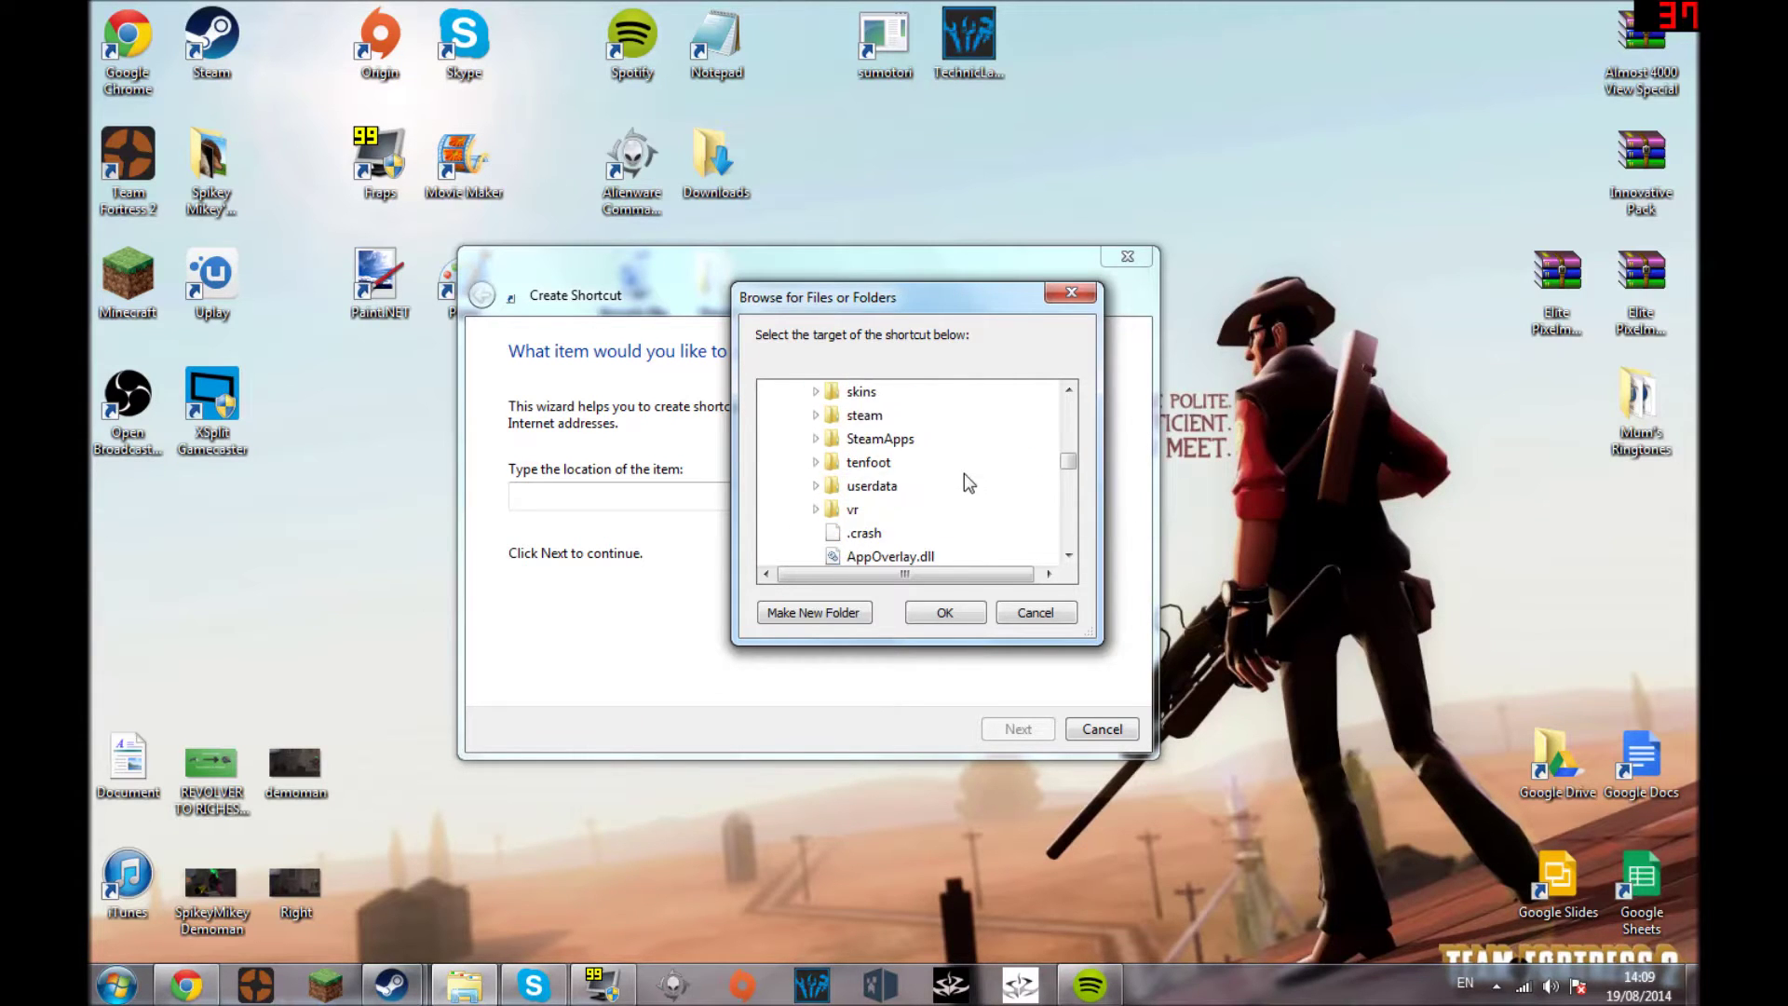
scroll(973, 502, "down", 10)
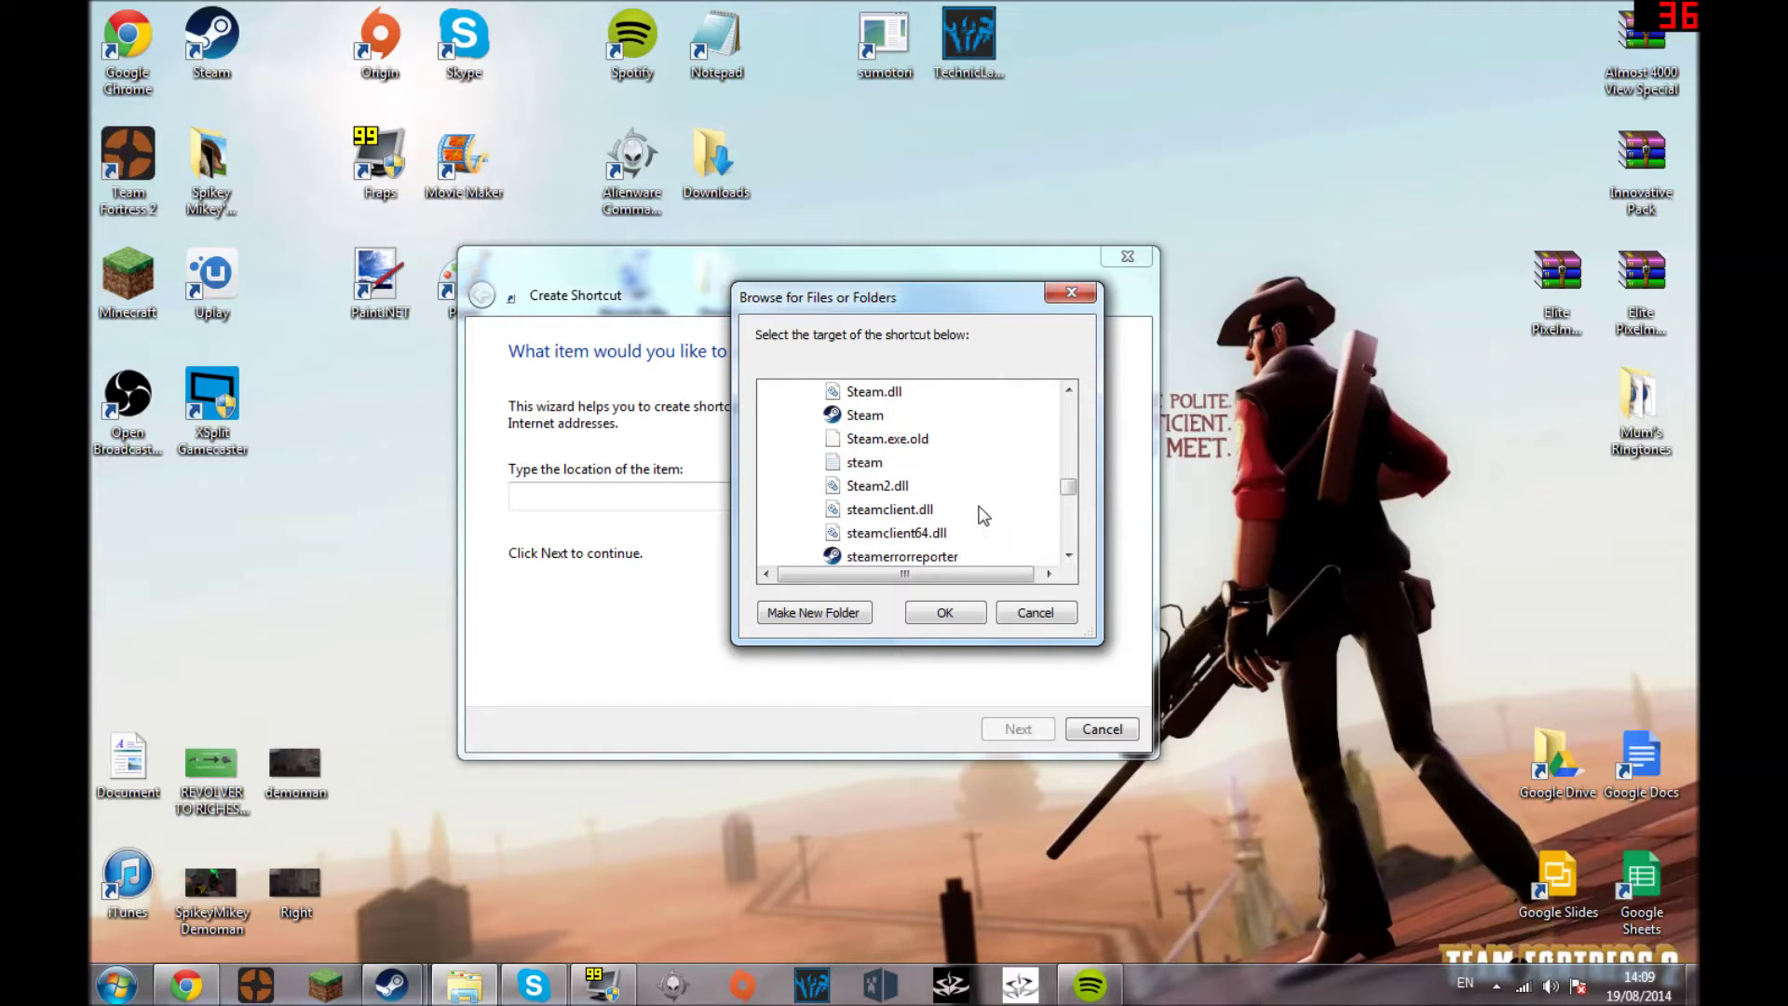
left_click(865, 419)
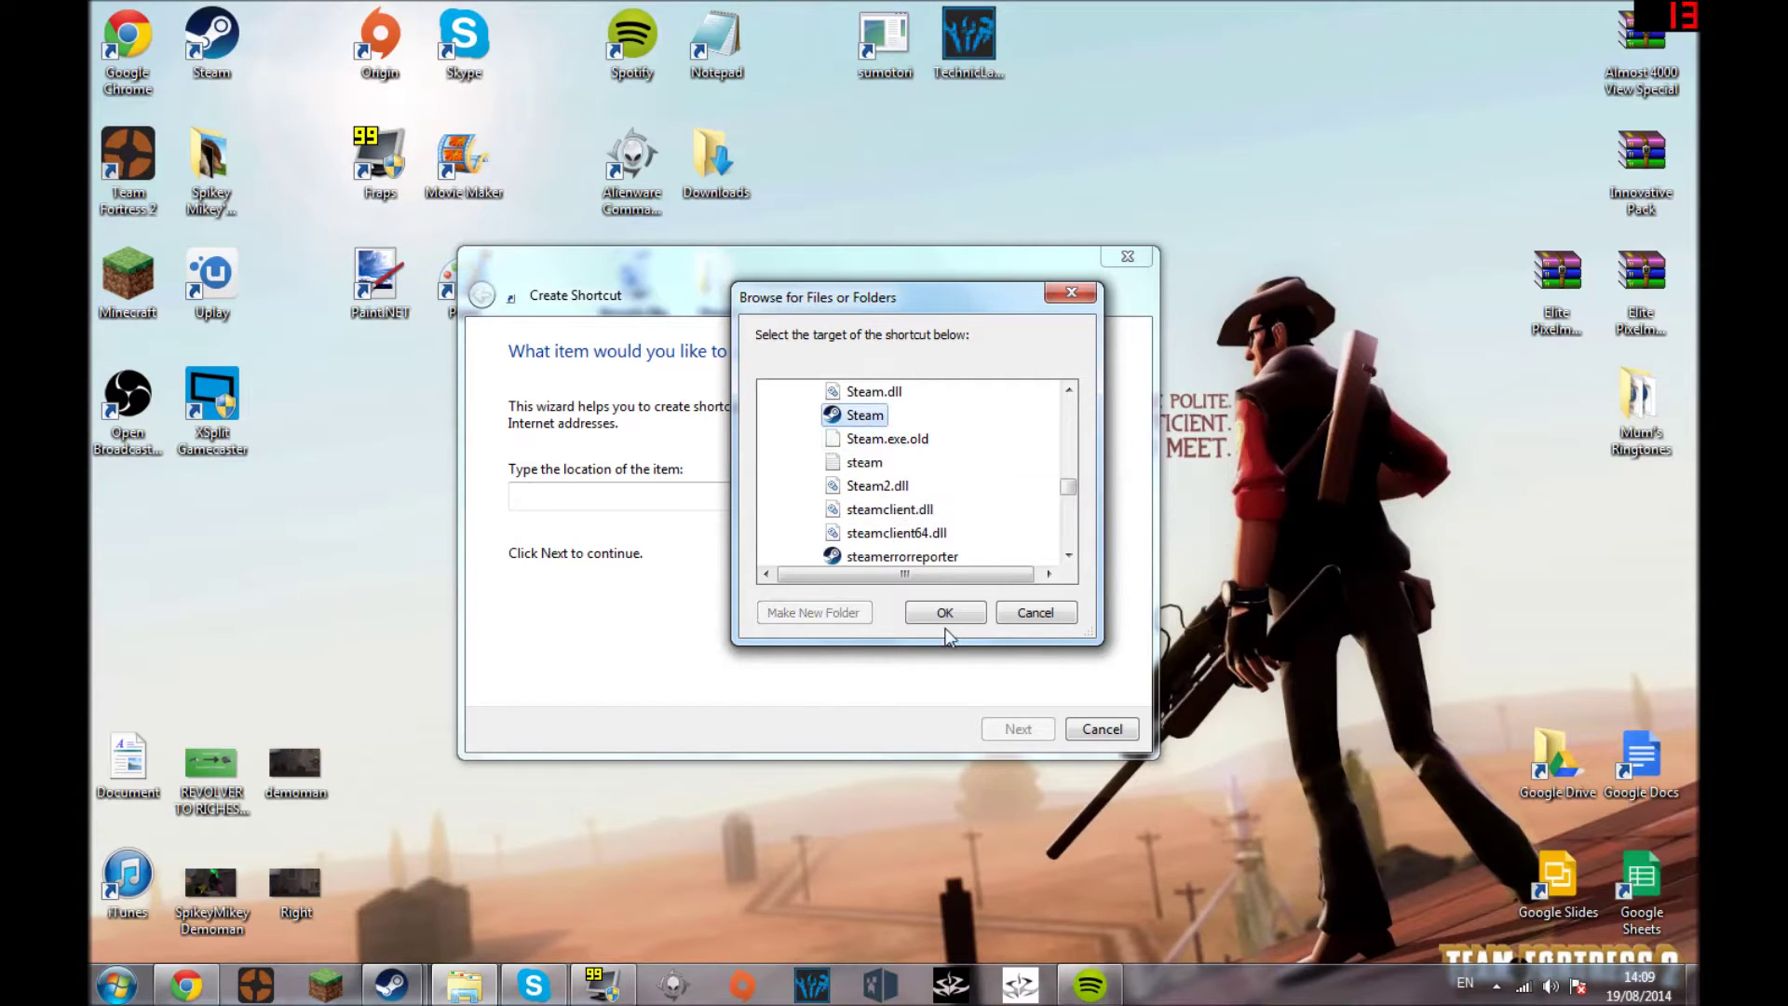
left_click(945, 615)
Append -applaunch 440 to the Steam.exe path, matching the Team Fortress 2 shortcut's Target
key("End")
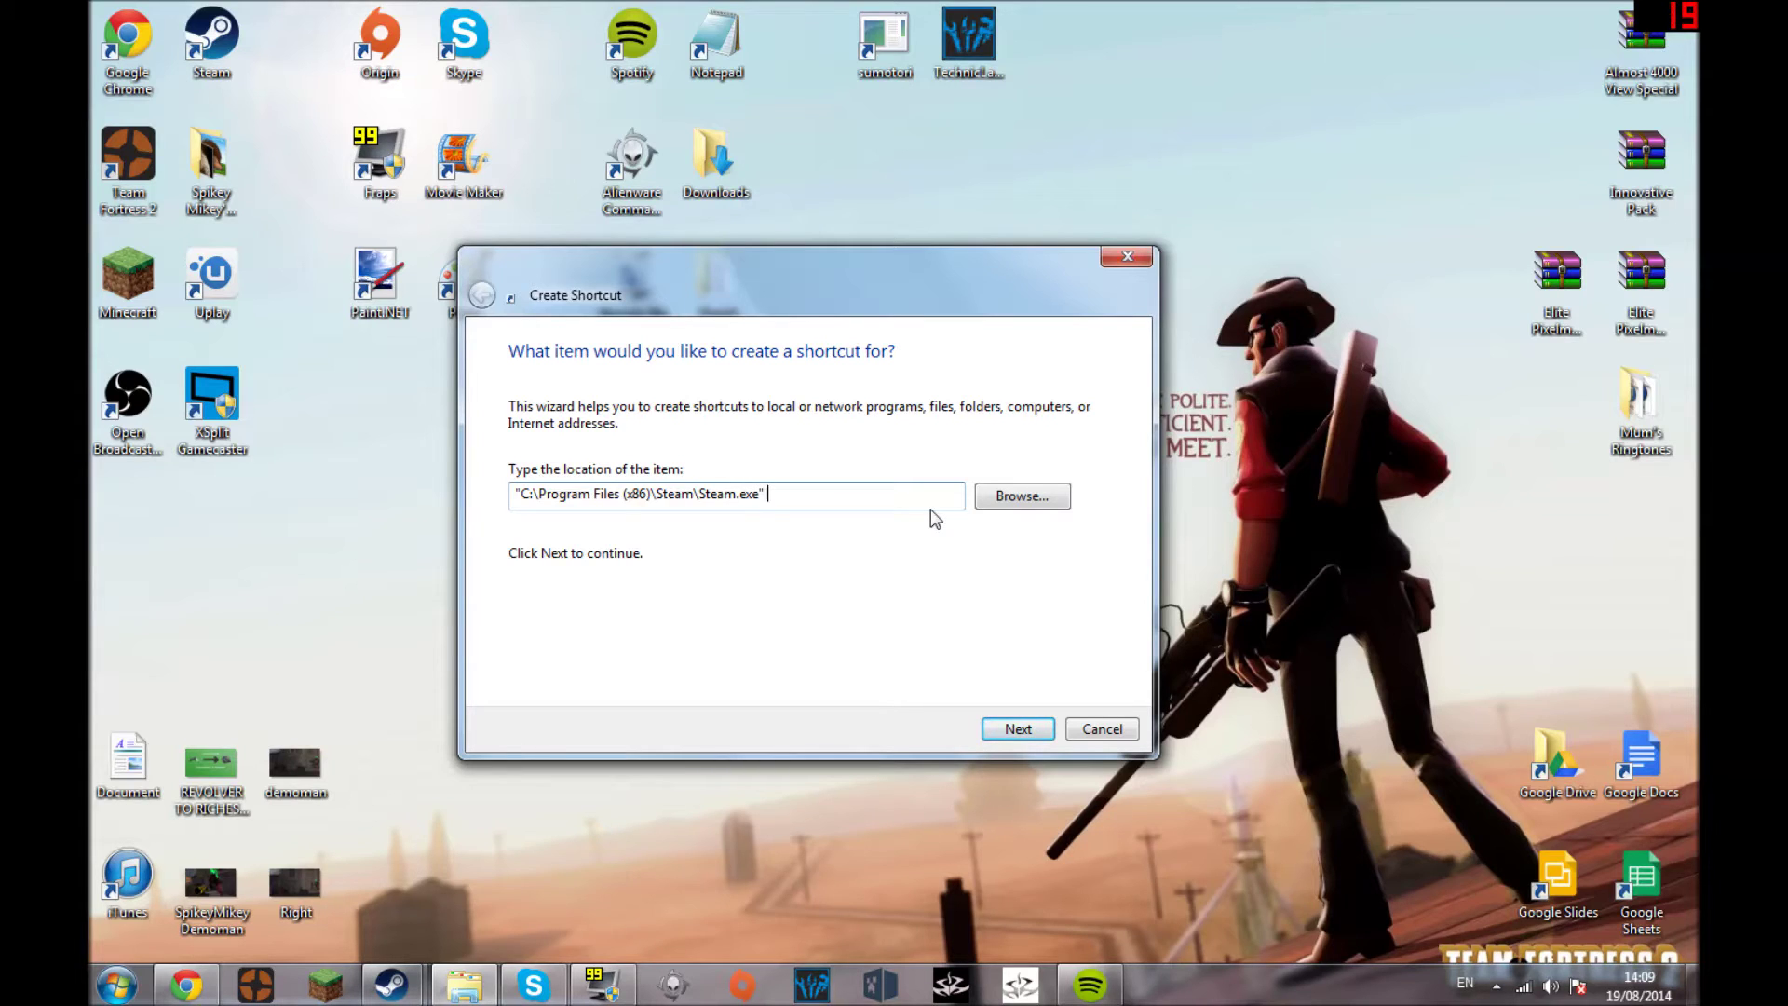
type("-applaunch 440")
right_click(130, 139)
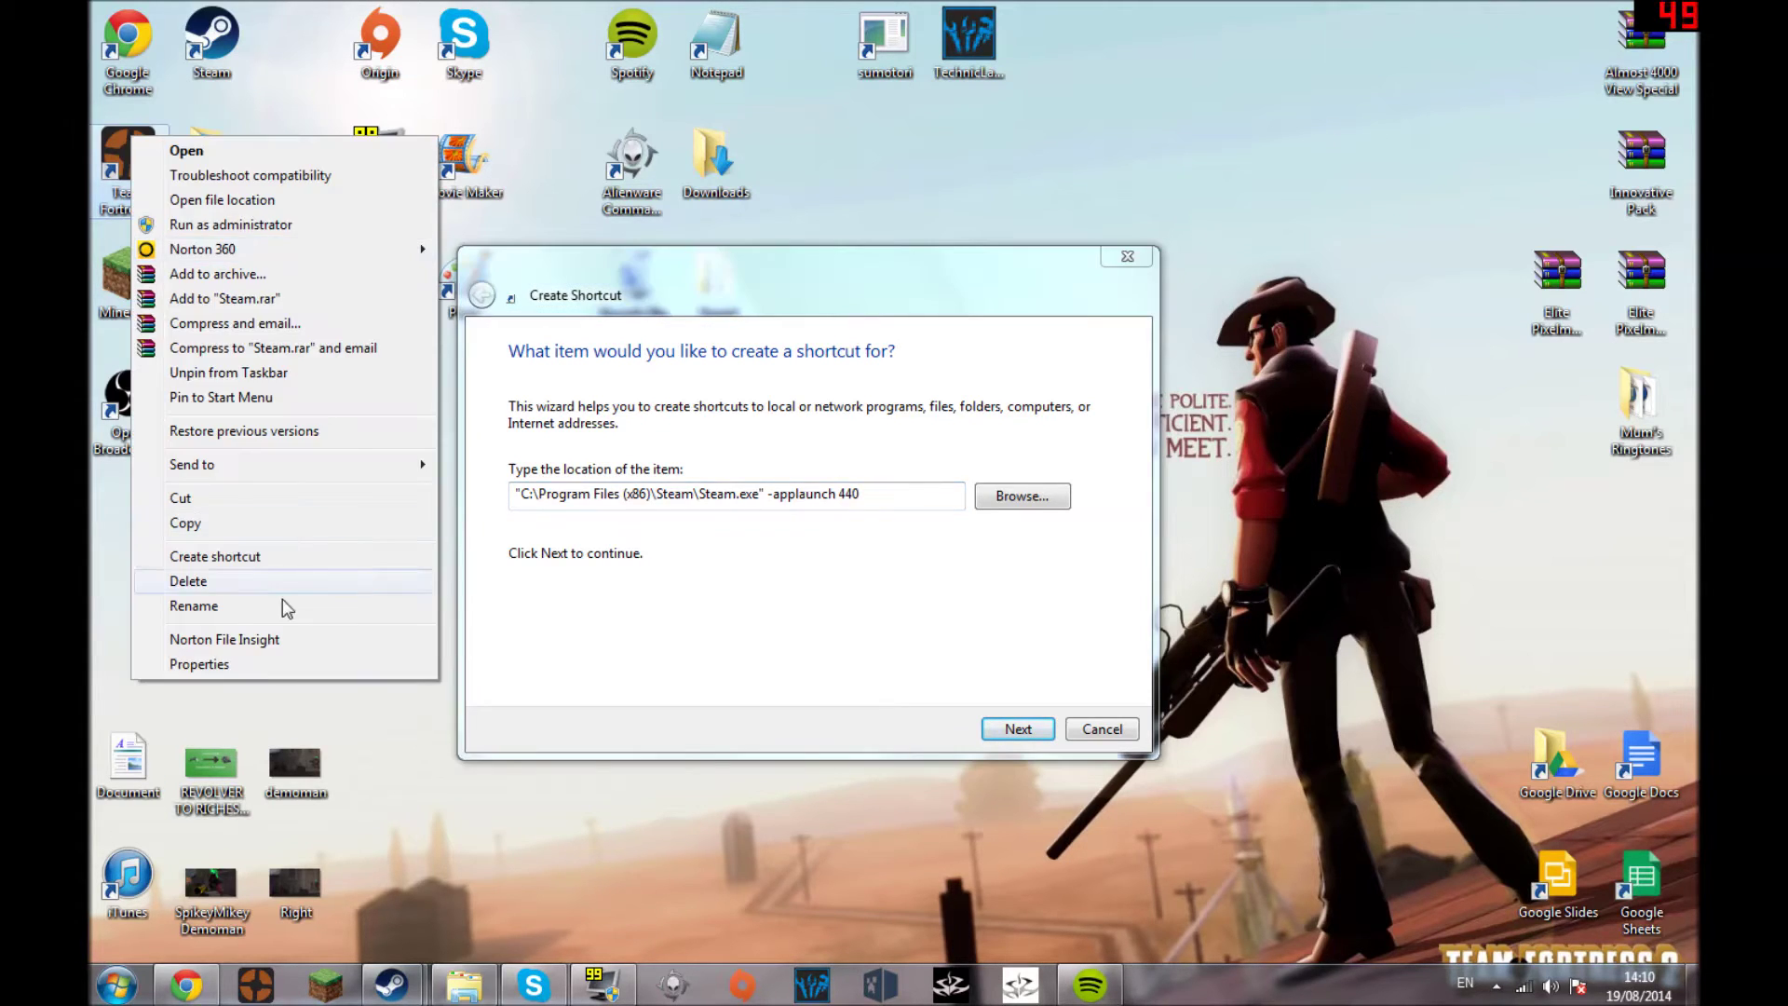
left_click(255, 662)
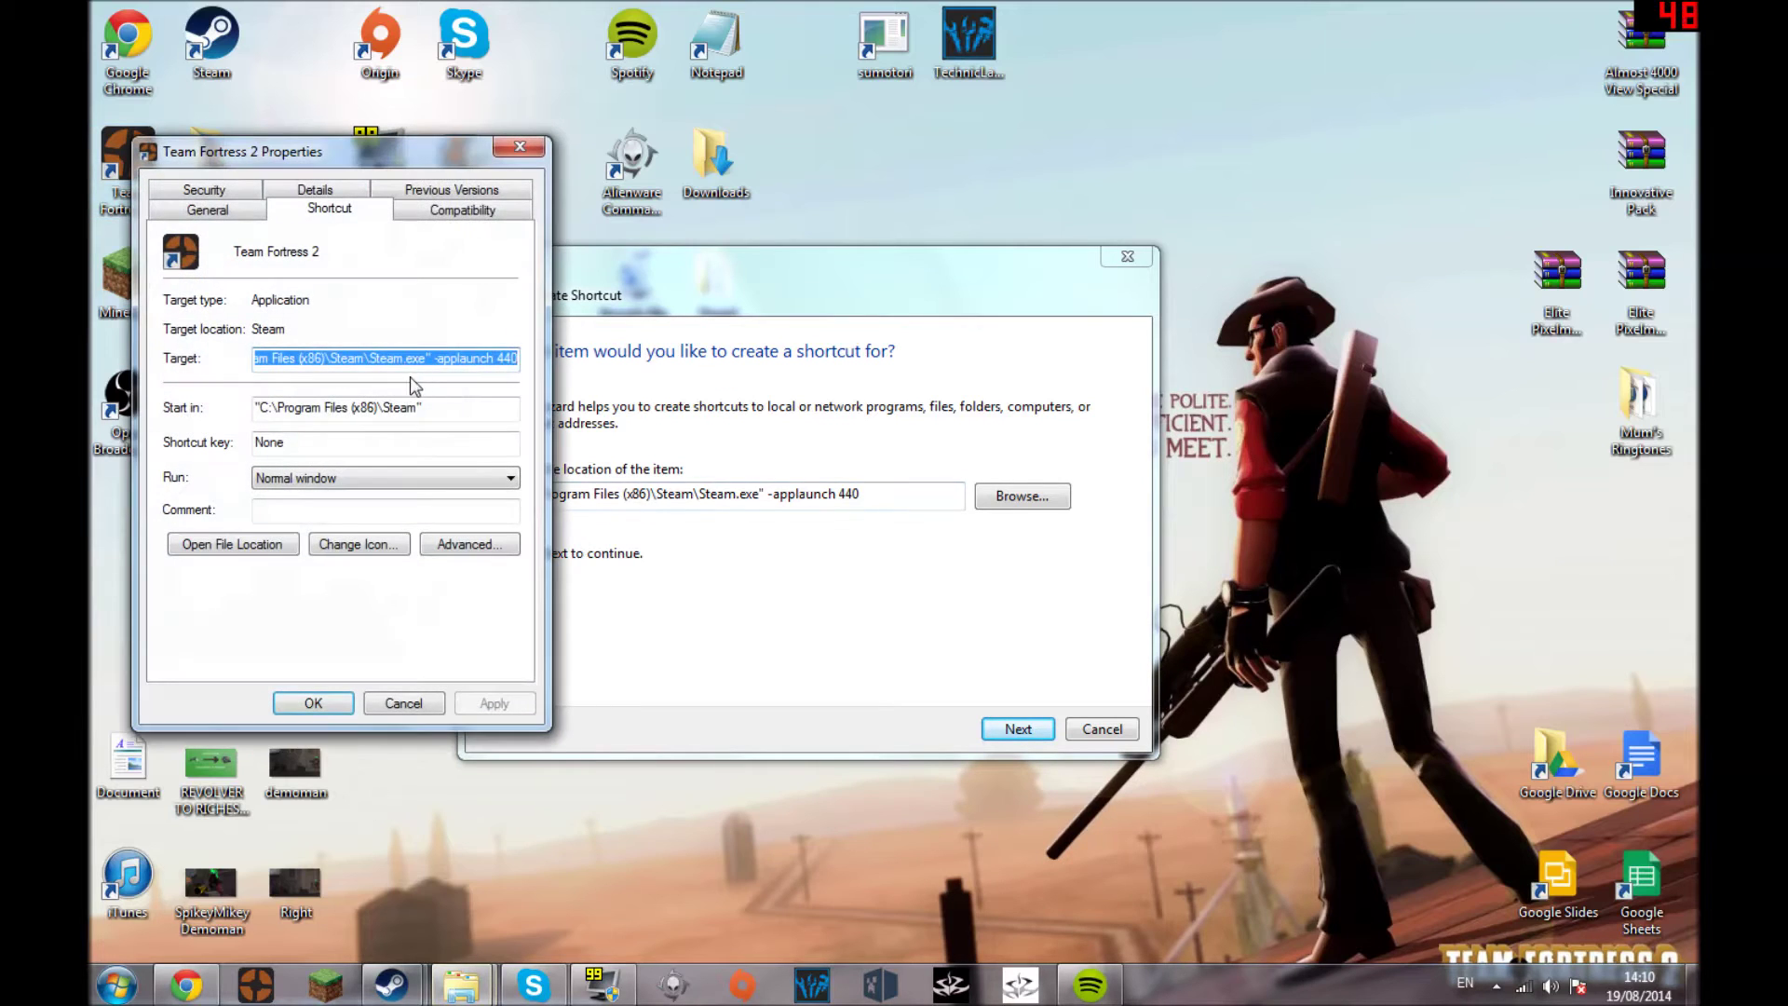
left_click(500, 357)
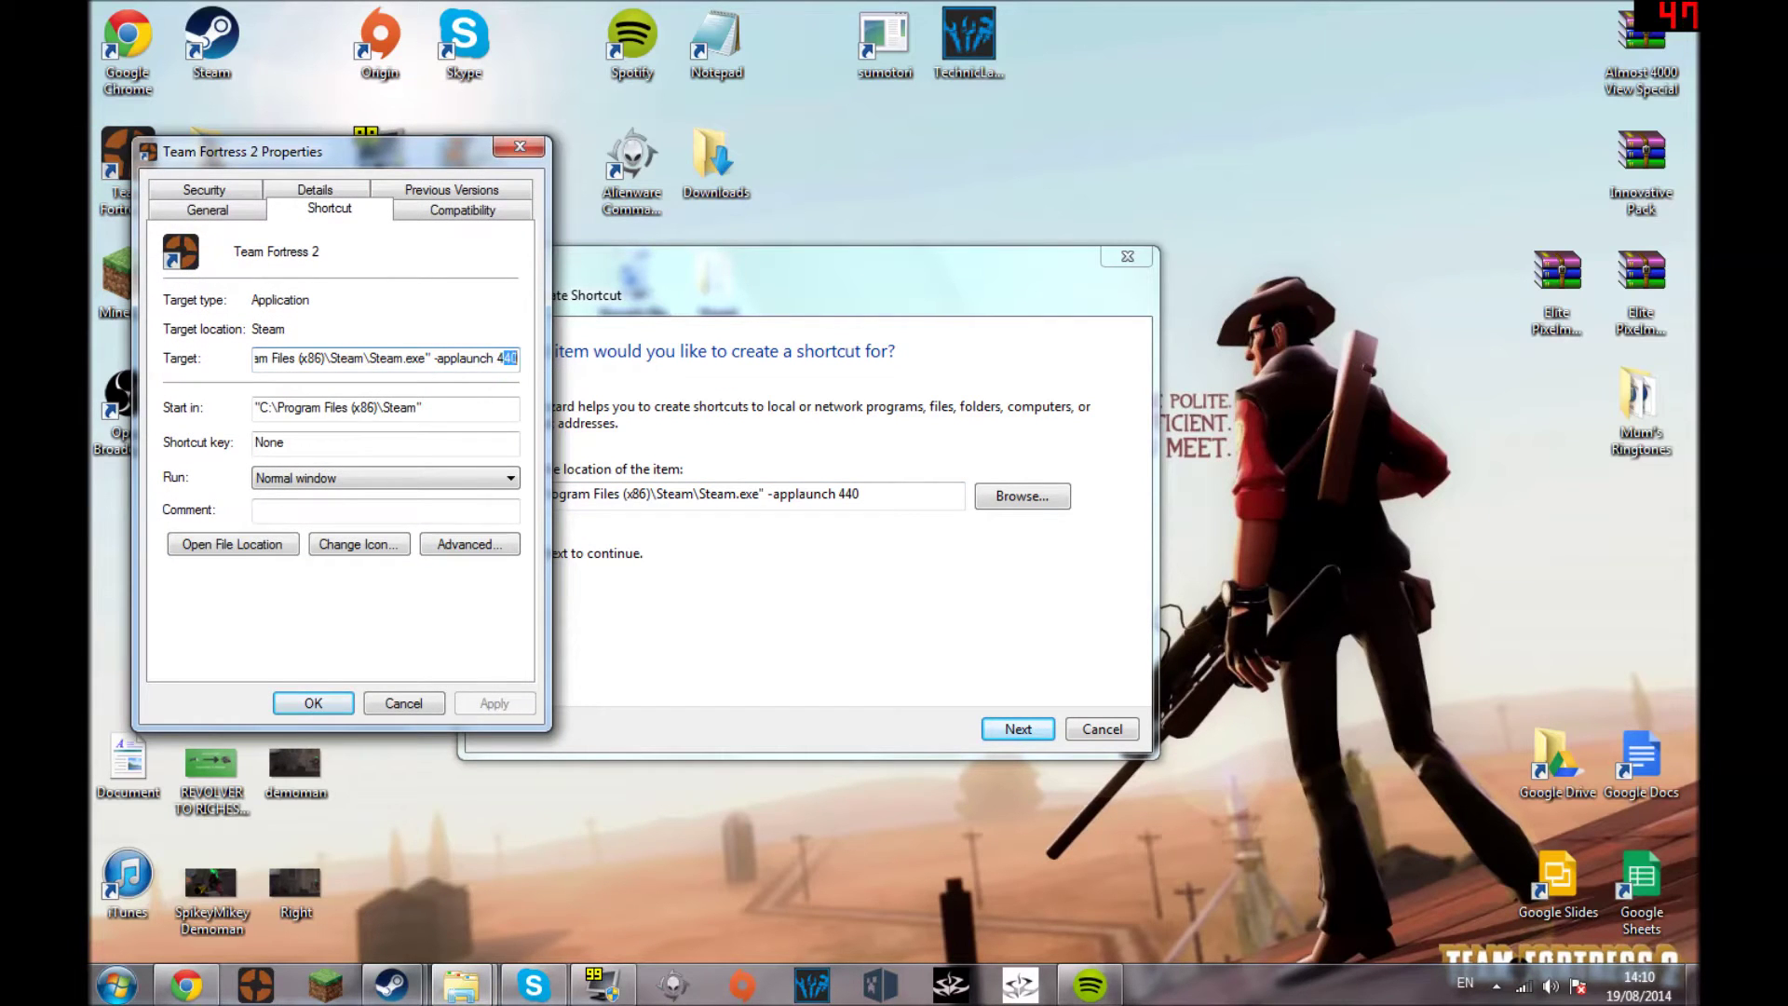
left_click_drag(519, 358, 434, 358)
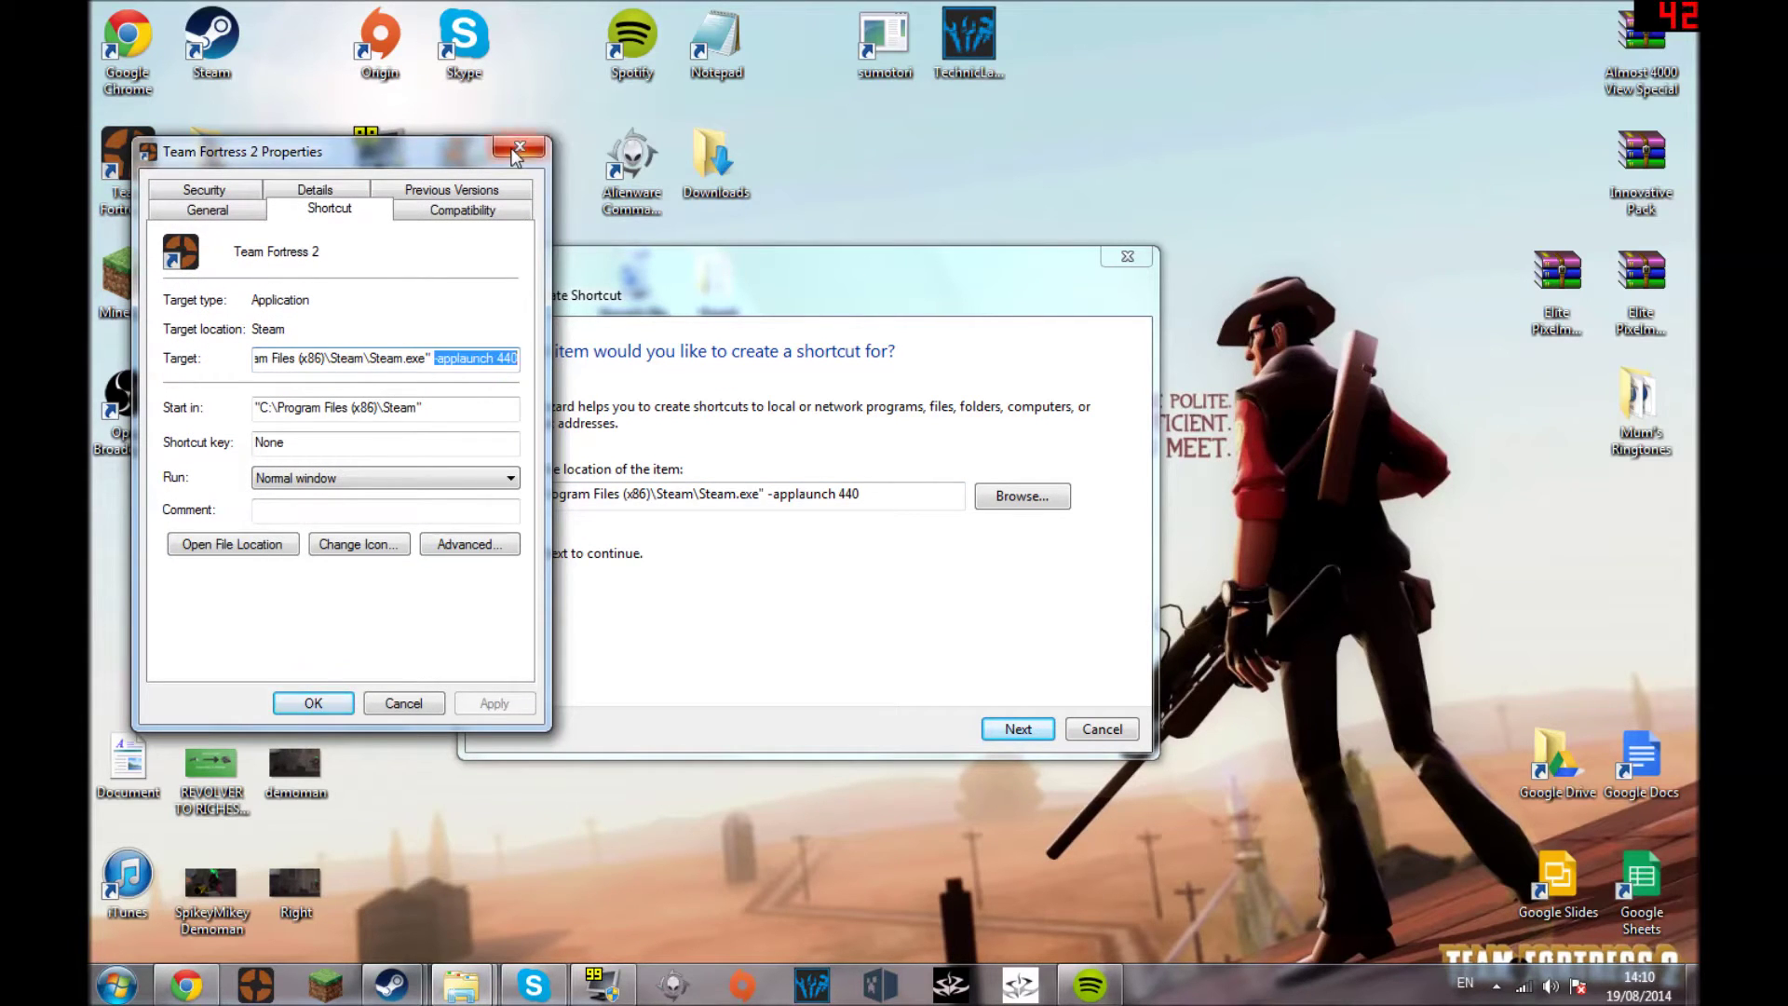
left_click(520, 146)
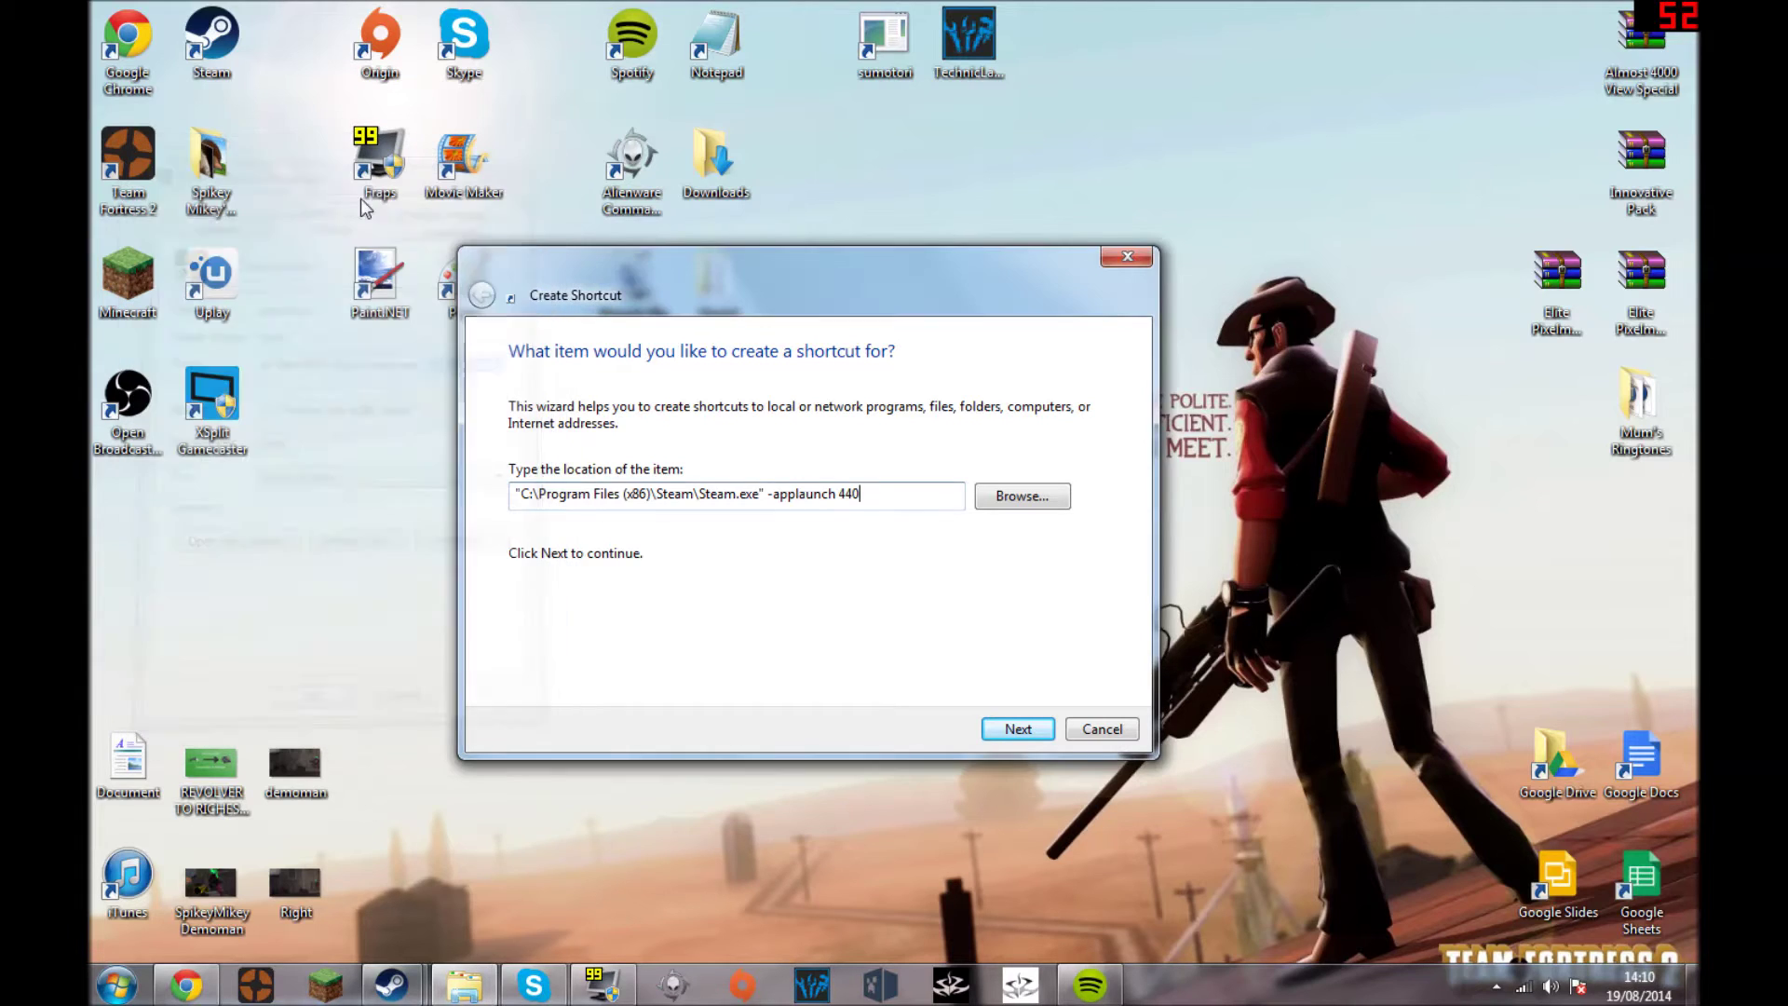
Name the shortcut TF2 and finish the wizard
left_click(1016, 732)
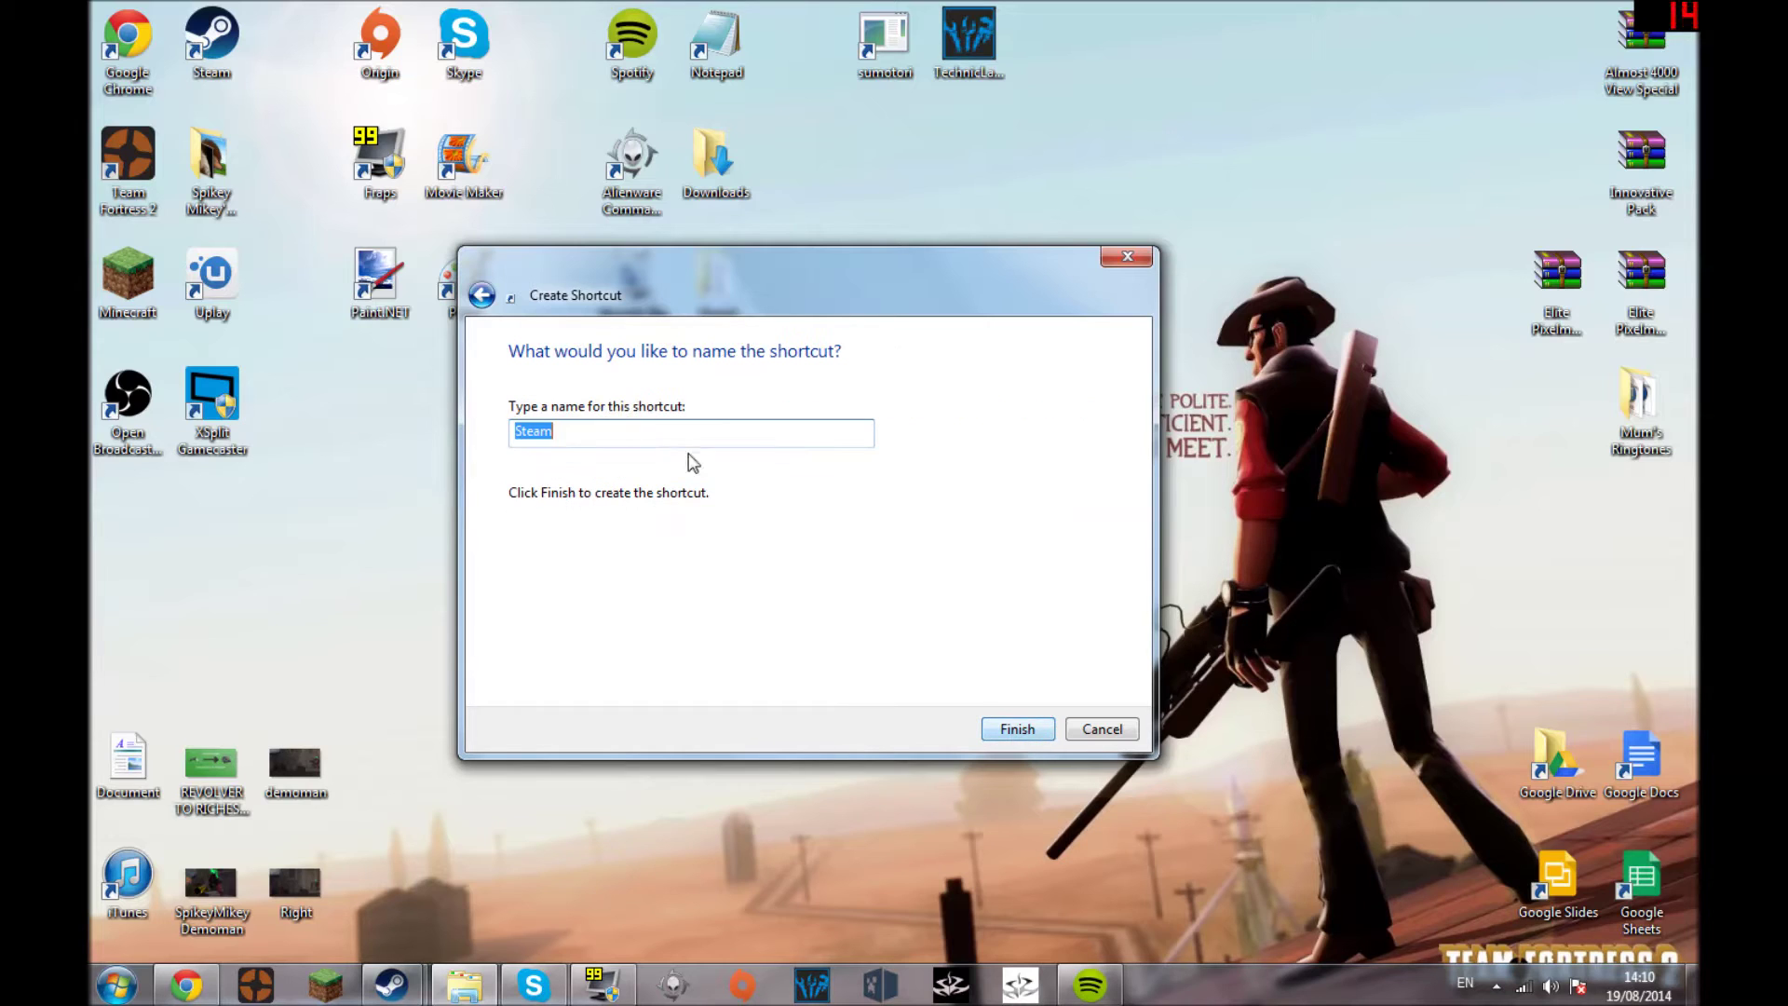
type("TF2")
key("Return")
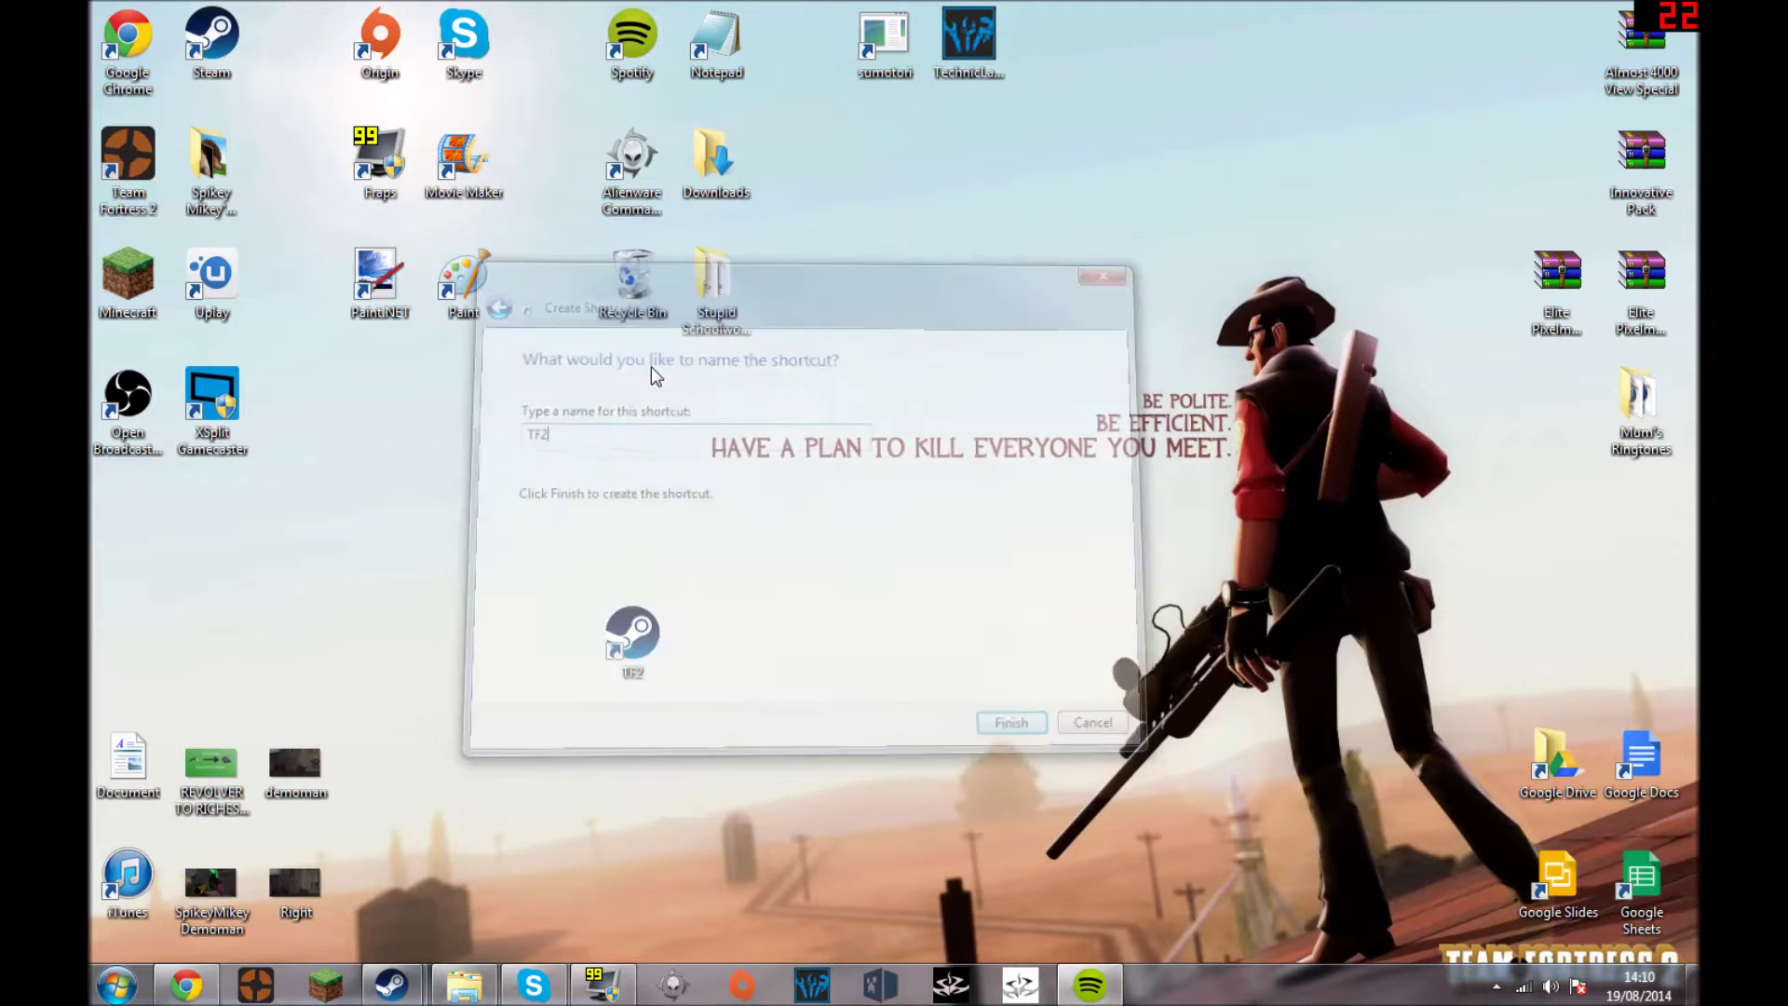
Move the TF2 shortcut toward the desktop centre and bring up its context menu
left_click_drag(642, 642, 806, 641)
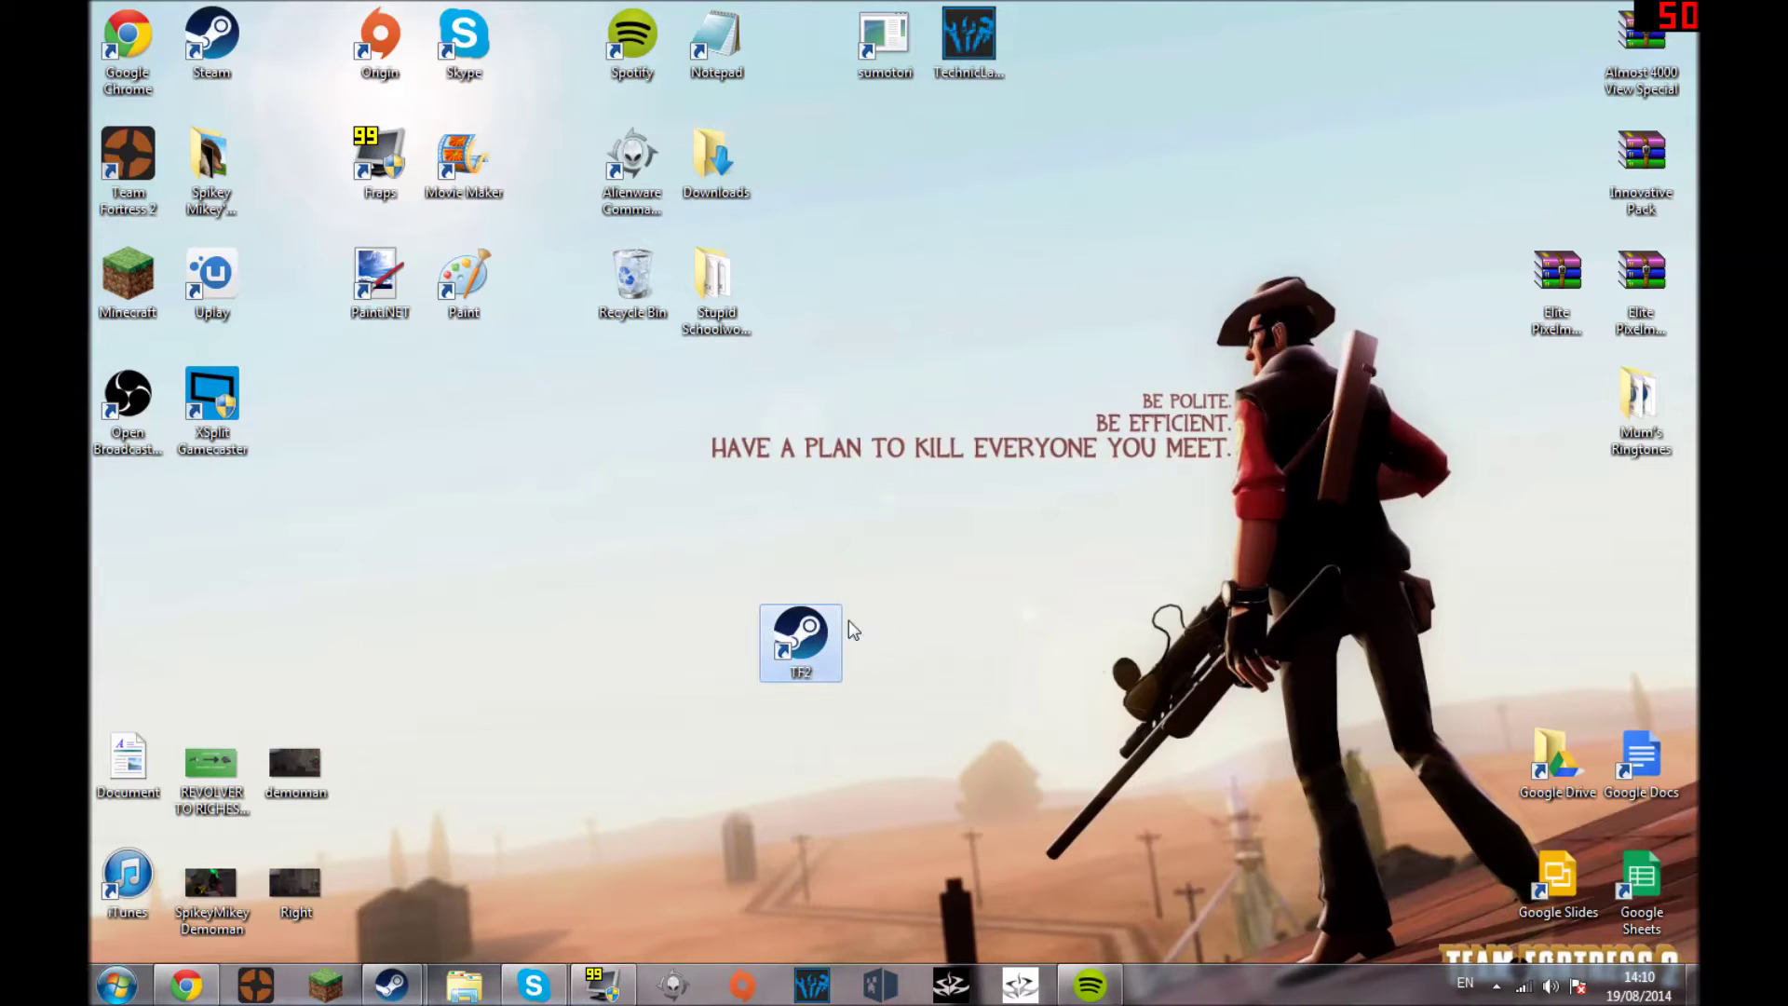
left_click(915, 650)
left_click_drag(902, 691, 693, 534)
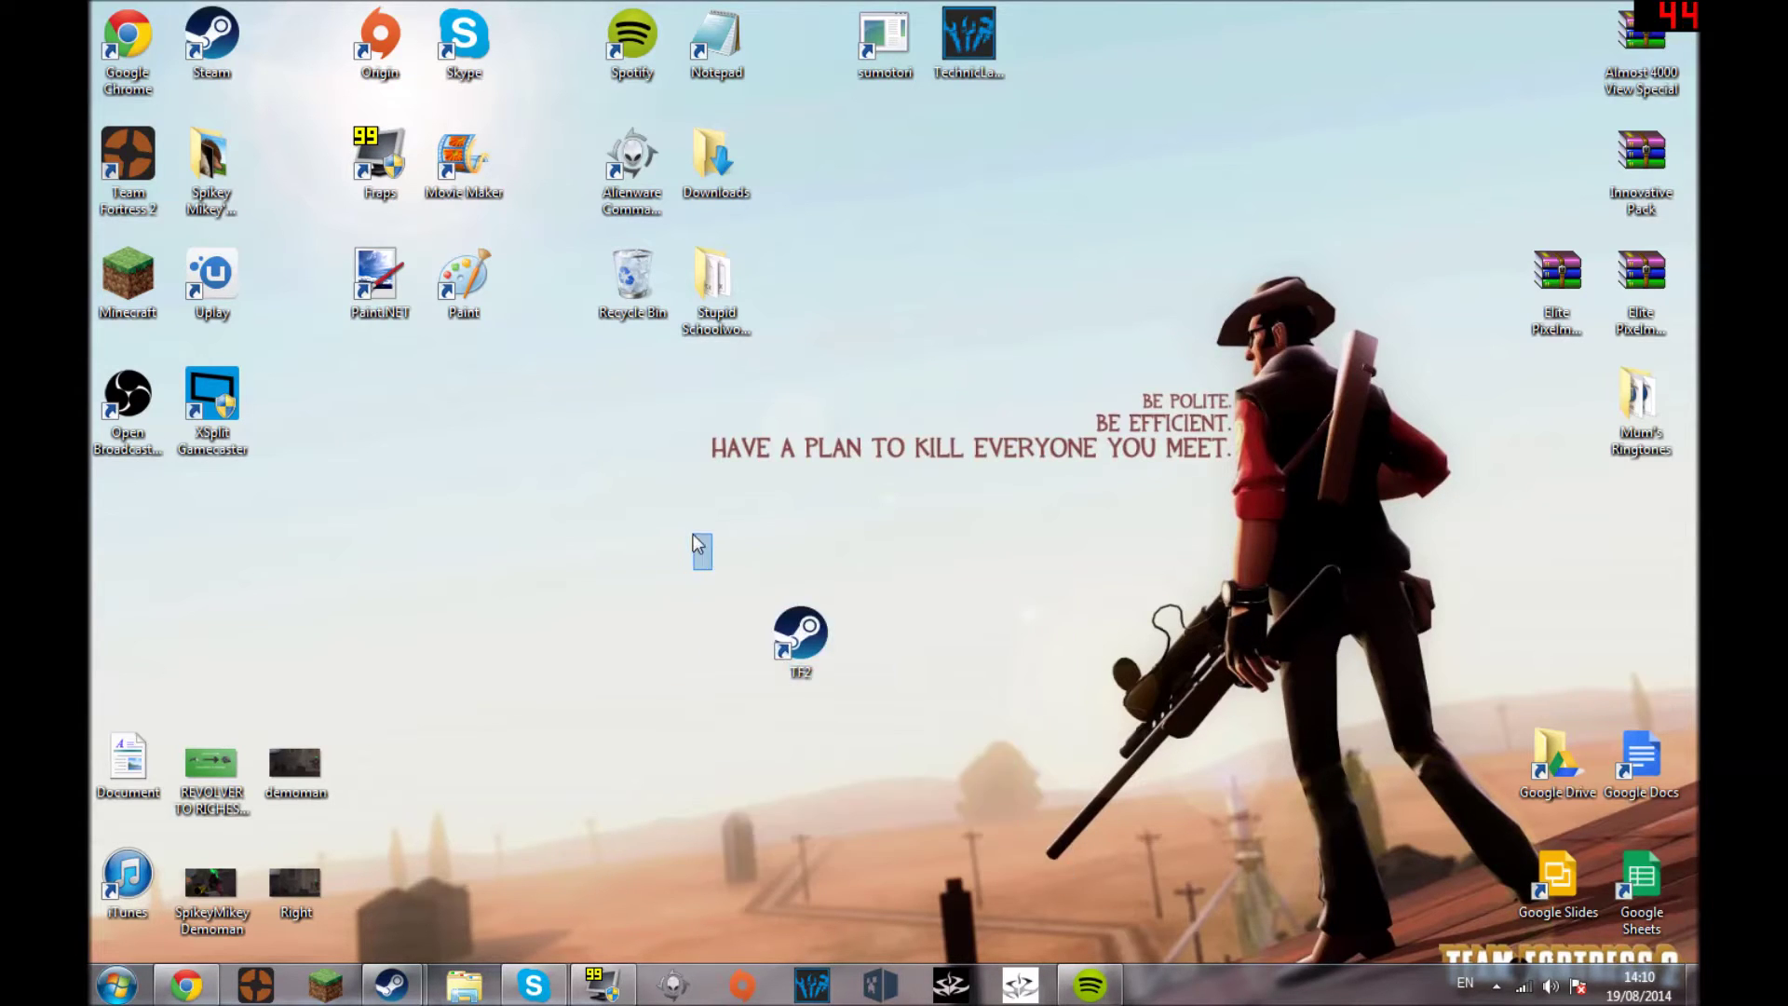
left_click(806, 624)
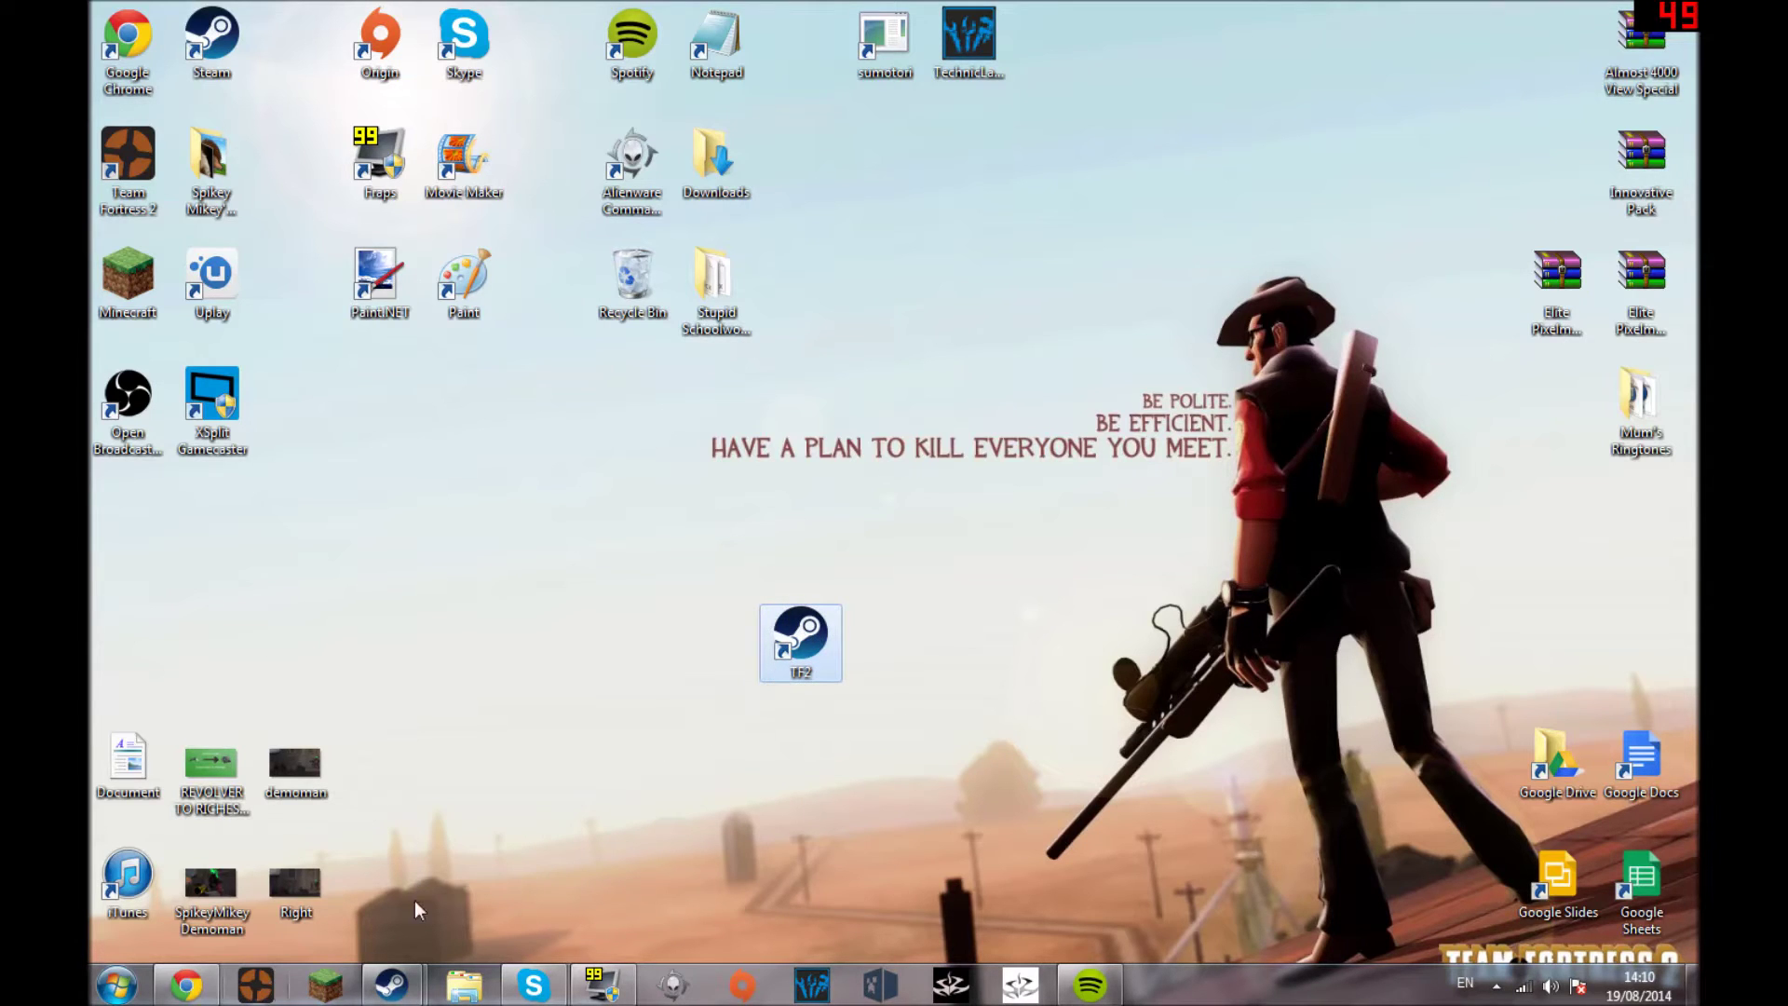
right_click(818, 640)
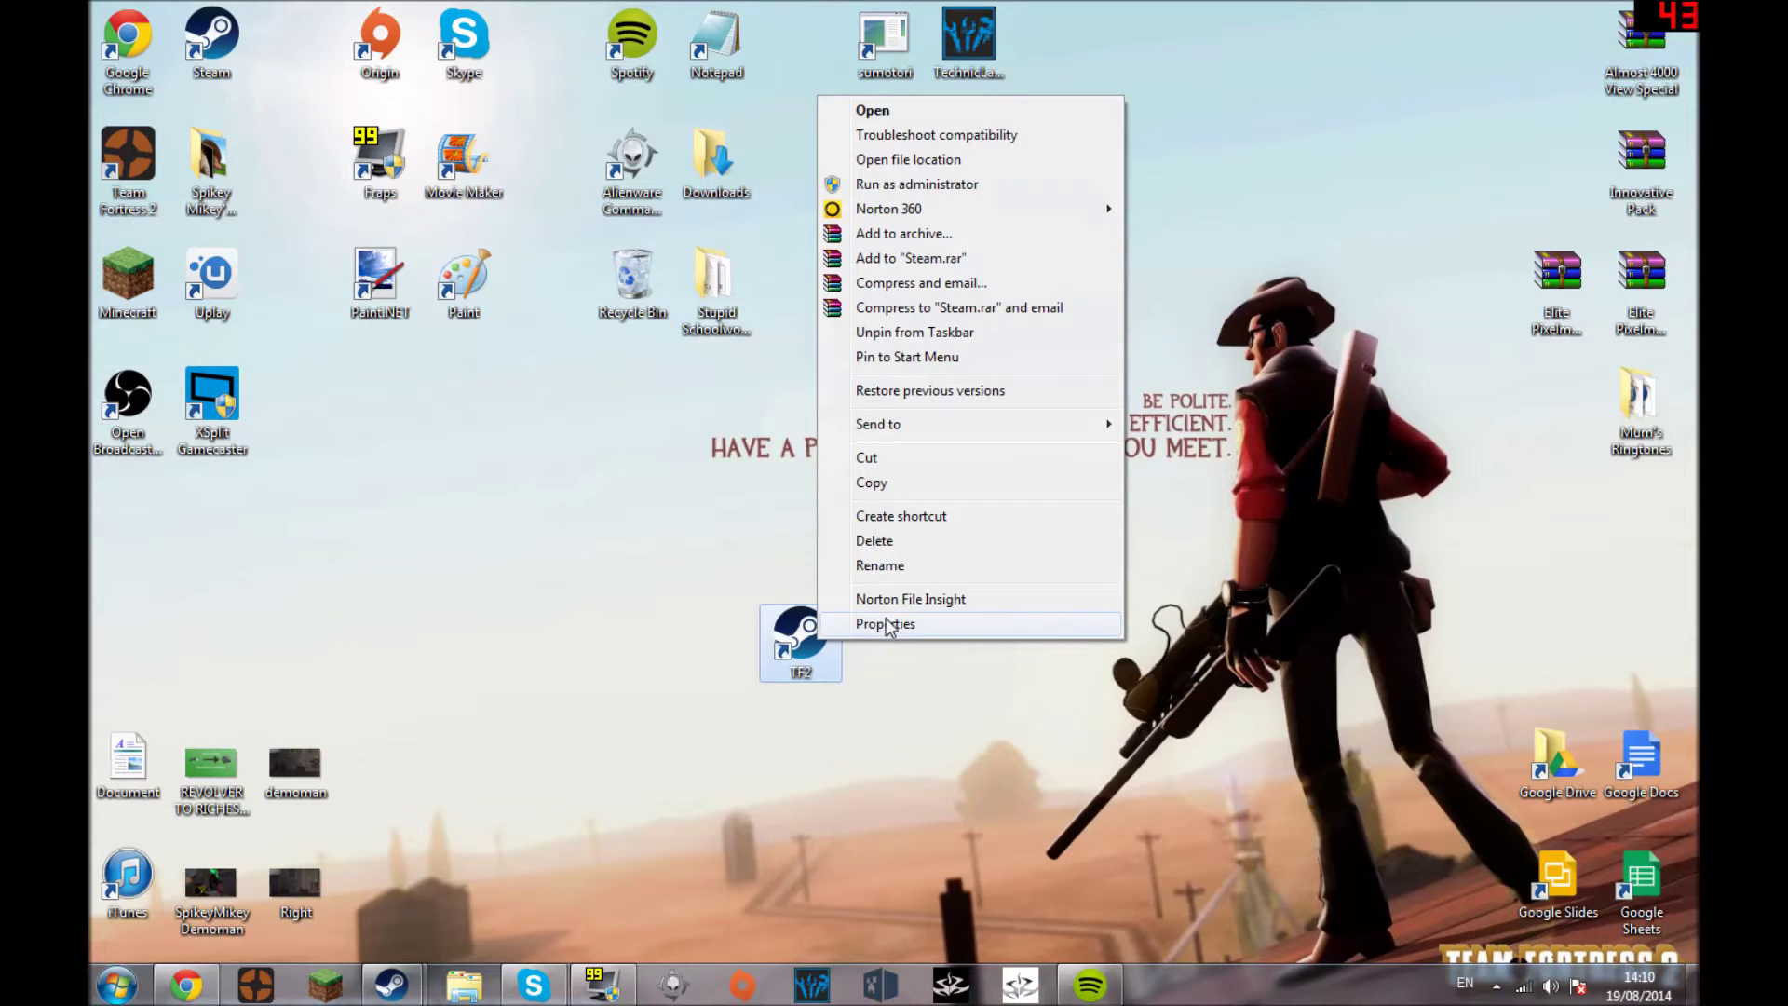
Open TF2's Properties, choose Change Icon and browse up to Computer
left_click(881, 623)
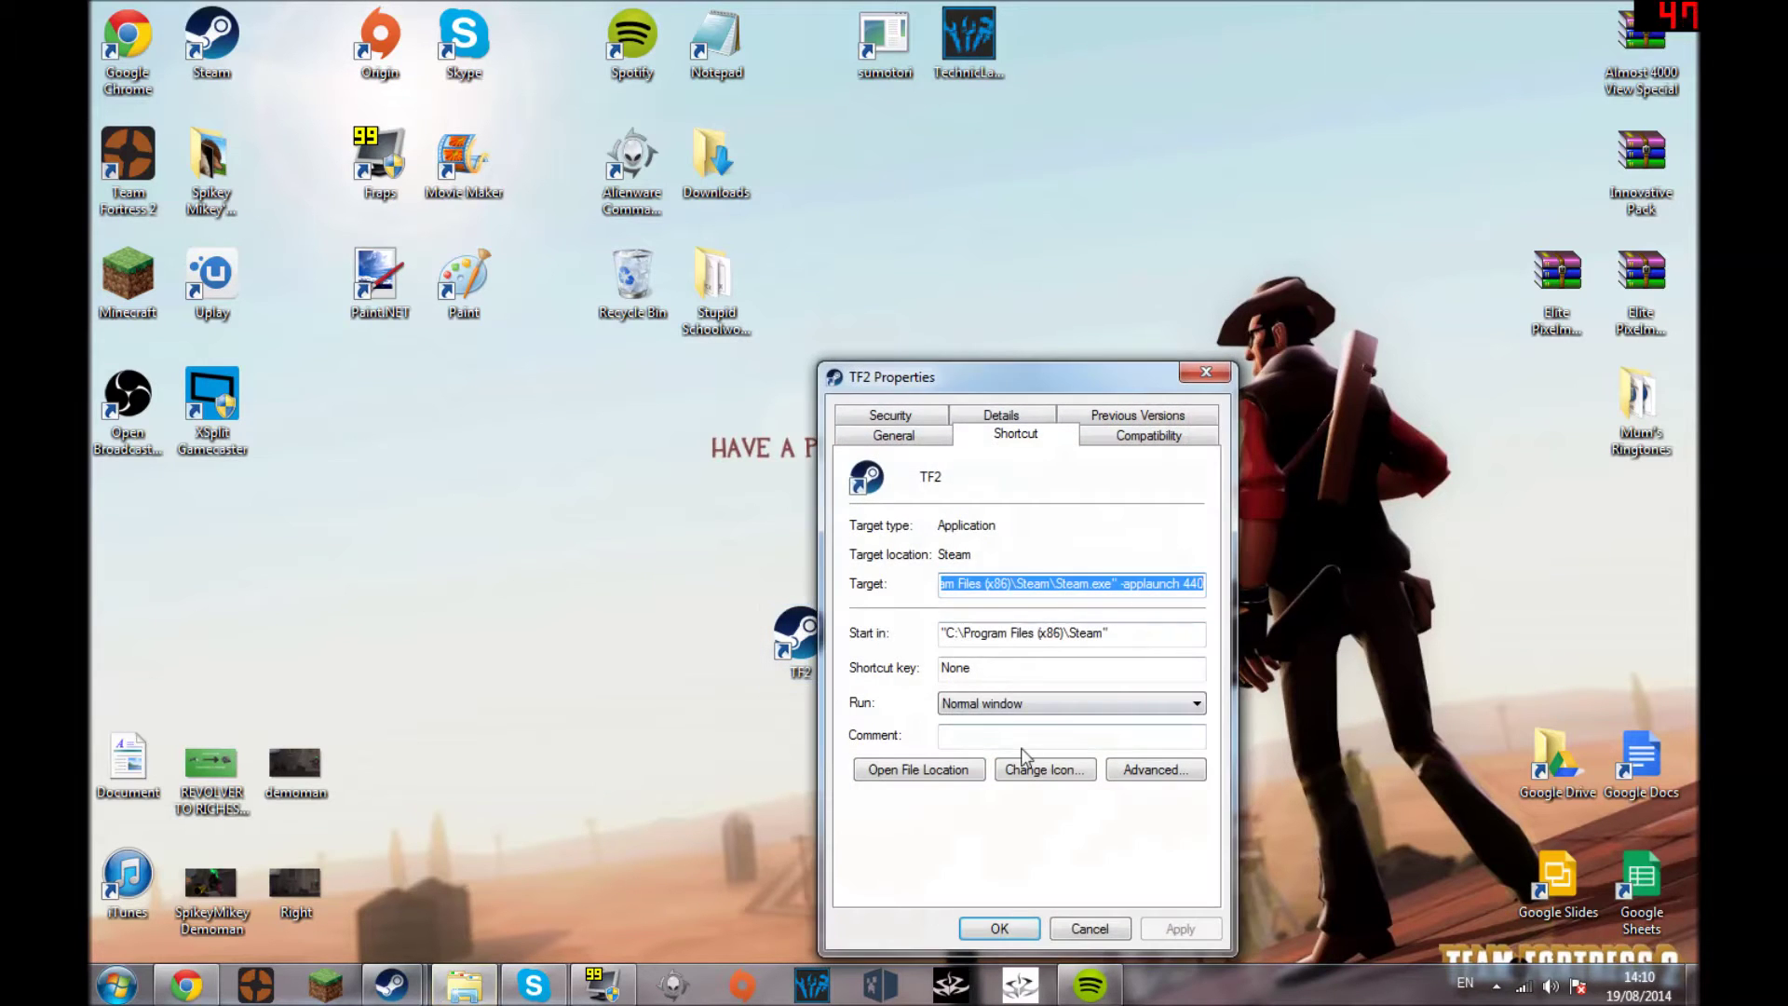
left_click(1044, 770)
left_click(1047, 493)
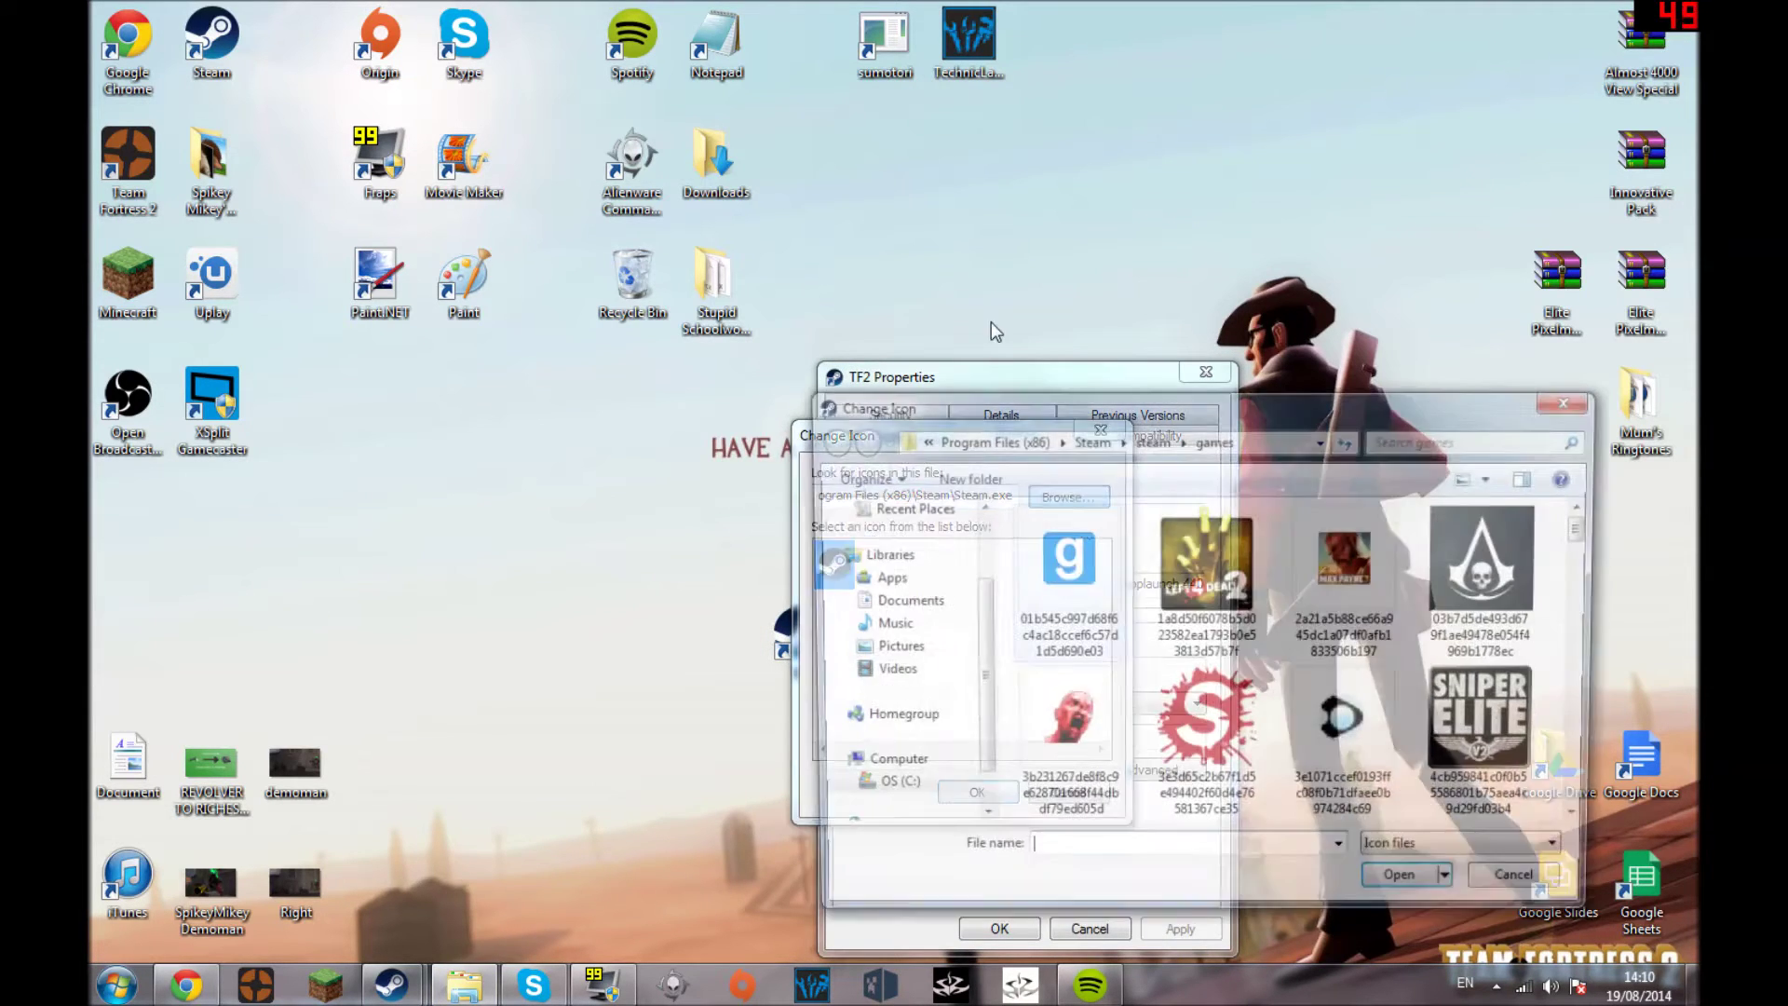
left_click(1563, 402)
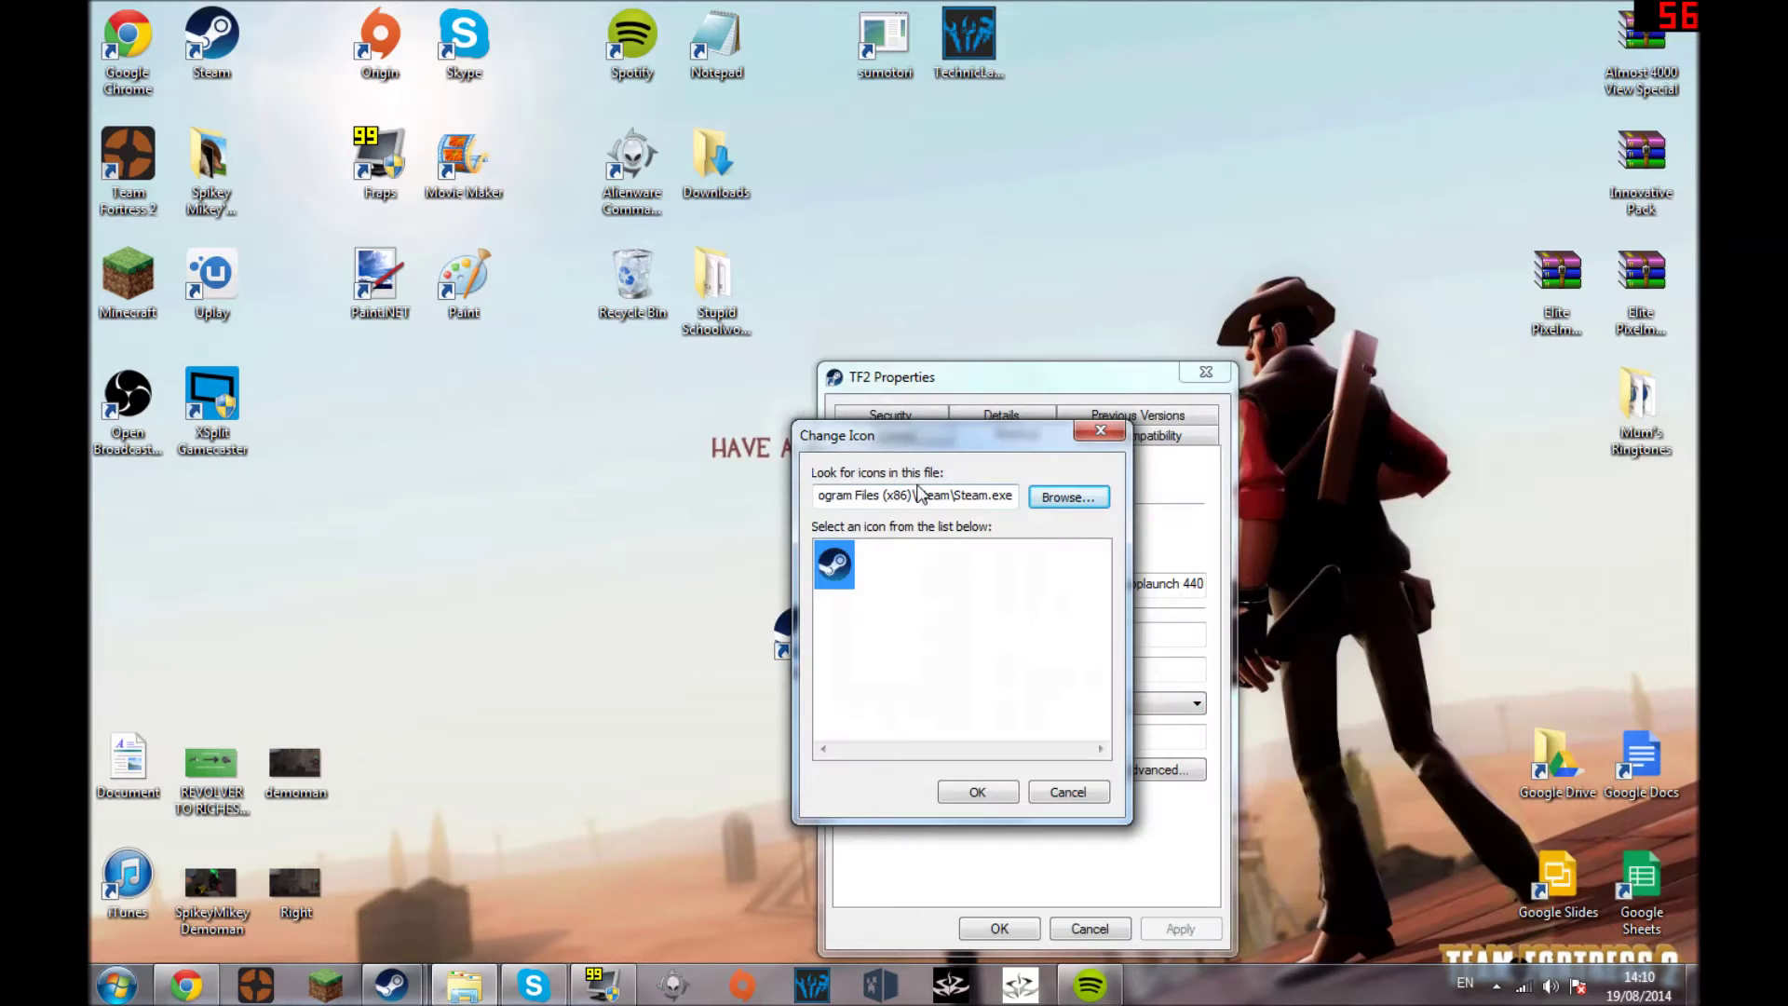
left_click(1036, 497)
left_click(1052, 438)
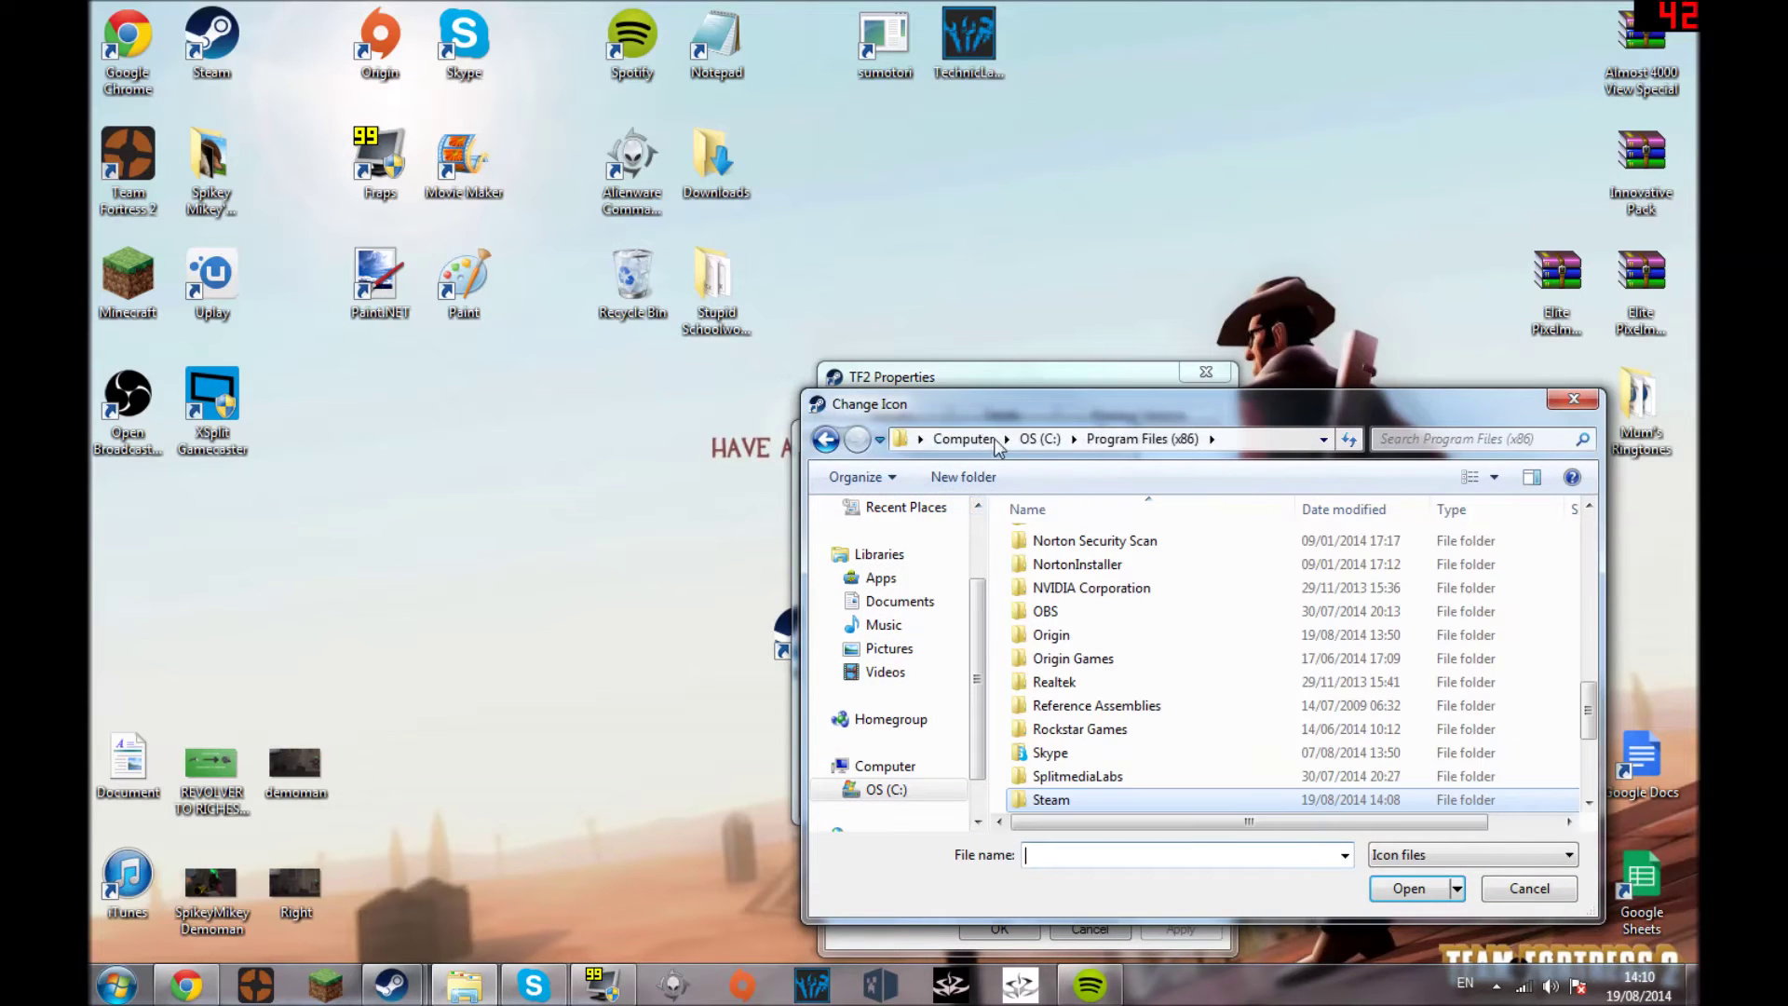
left_click(1048, 438)
Navigate to C:\Program Files (x86)\Steam\steam\games
double_click(1146, 562)
left_click_drag(1083, 402, 1073, 381)
double_click(1106, 637)
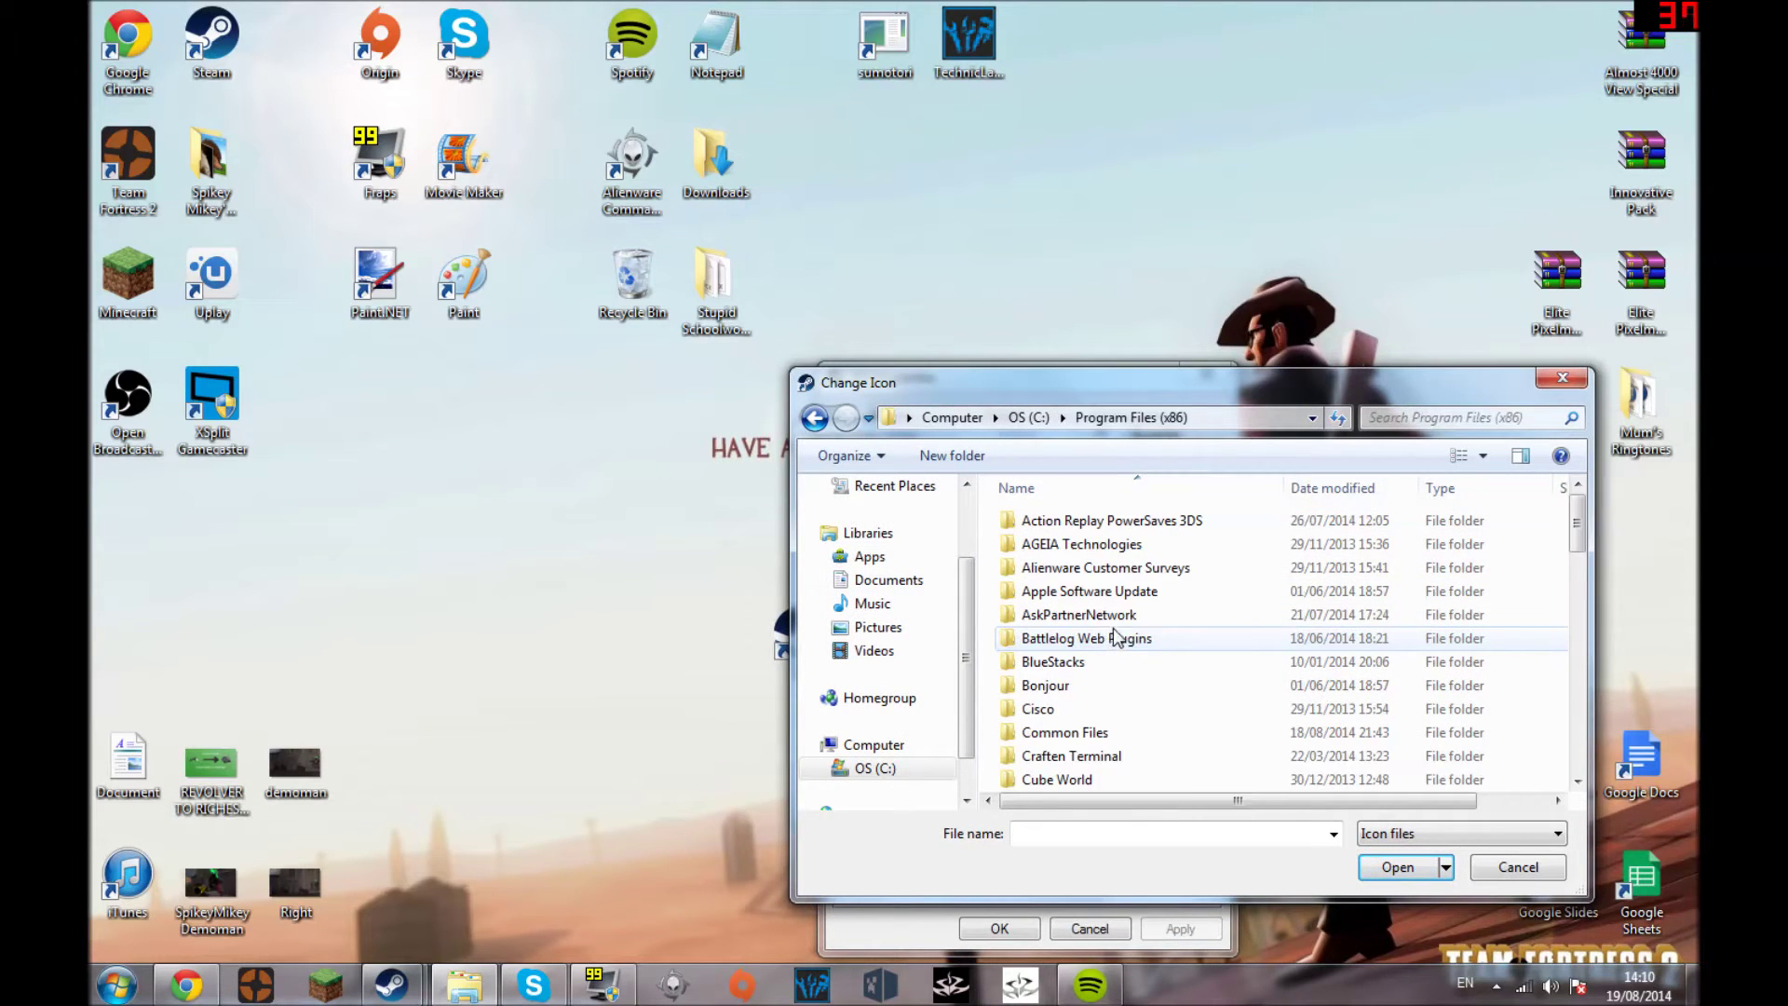
scroll(1176, 645, "down", 13)
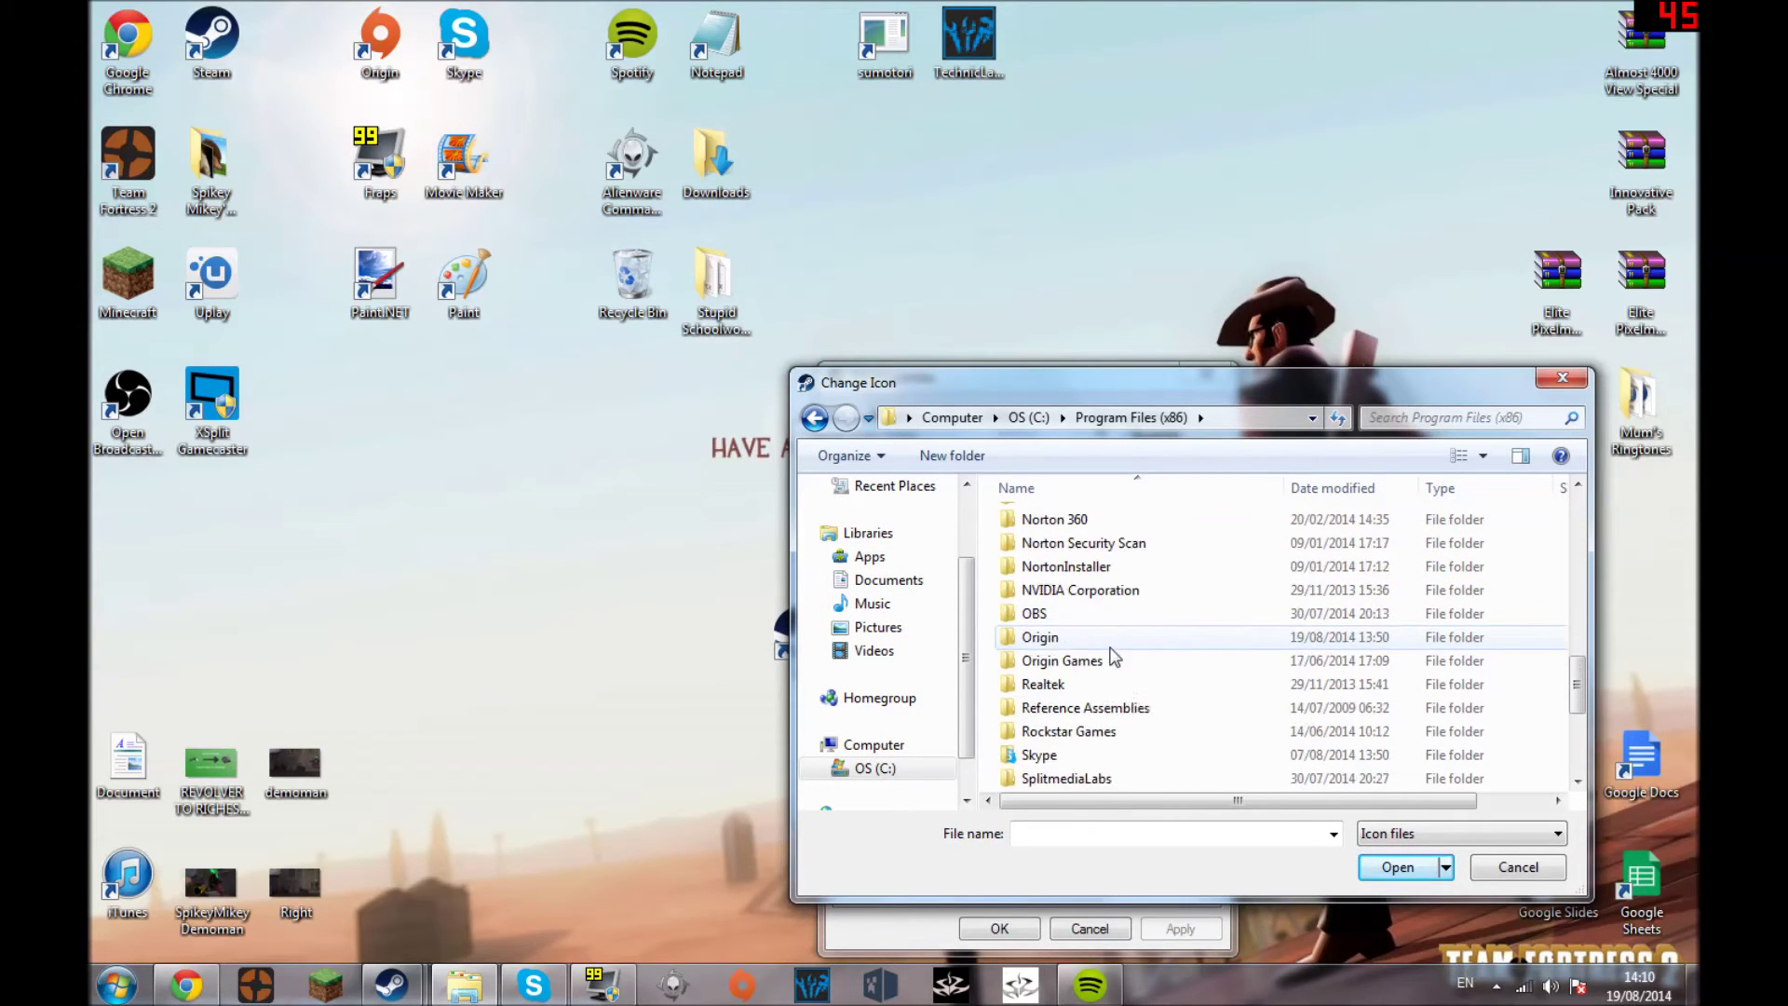
double_click(1062, 590)
scroll(1124, 589, "down", 4)
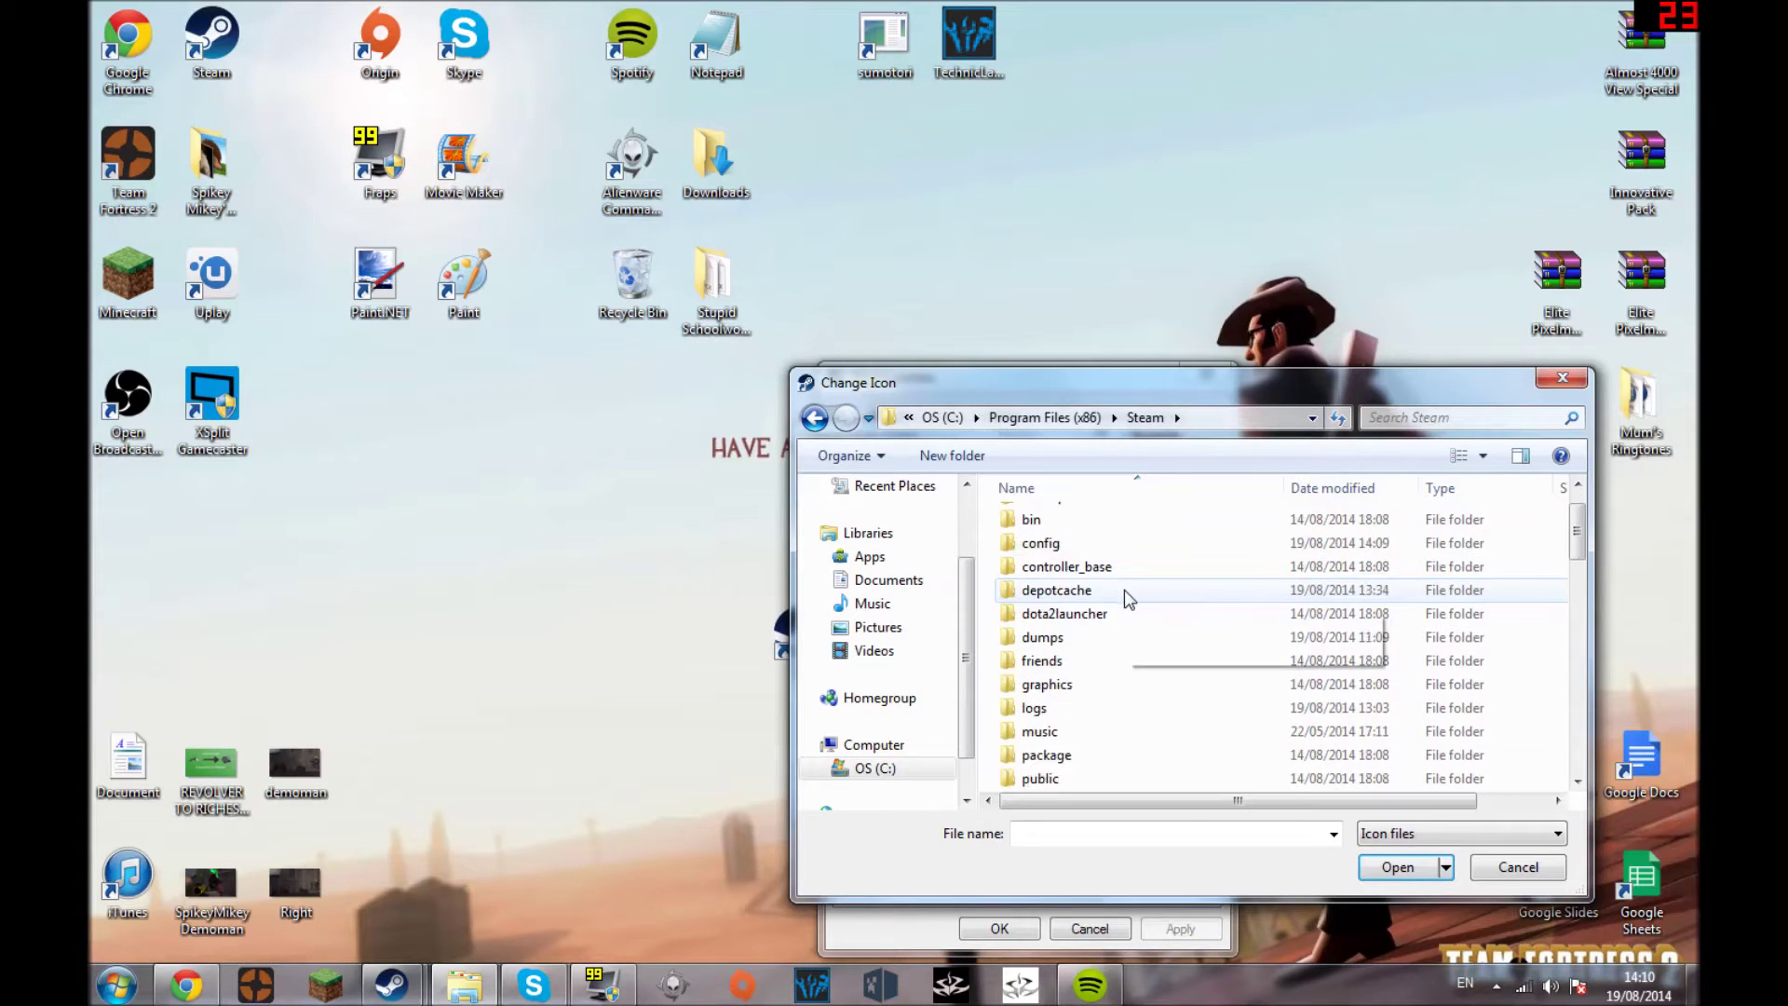
scroll(1125, 590, "down", 1)
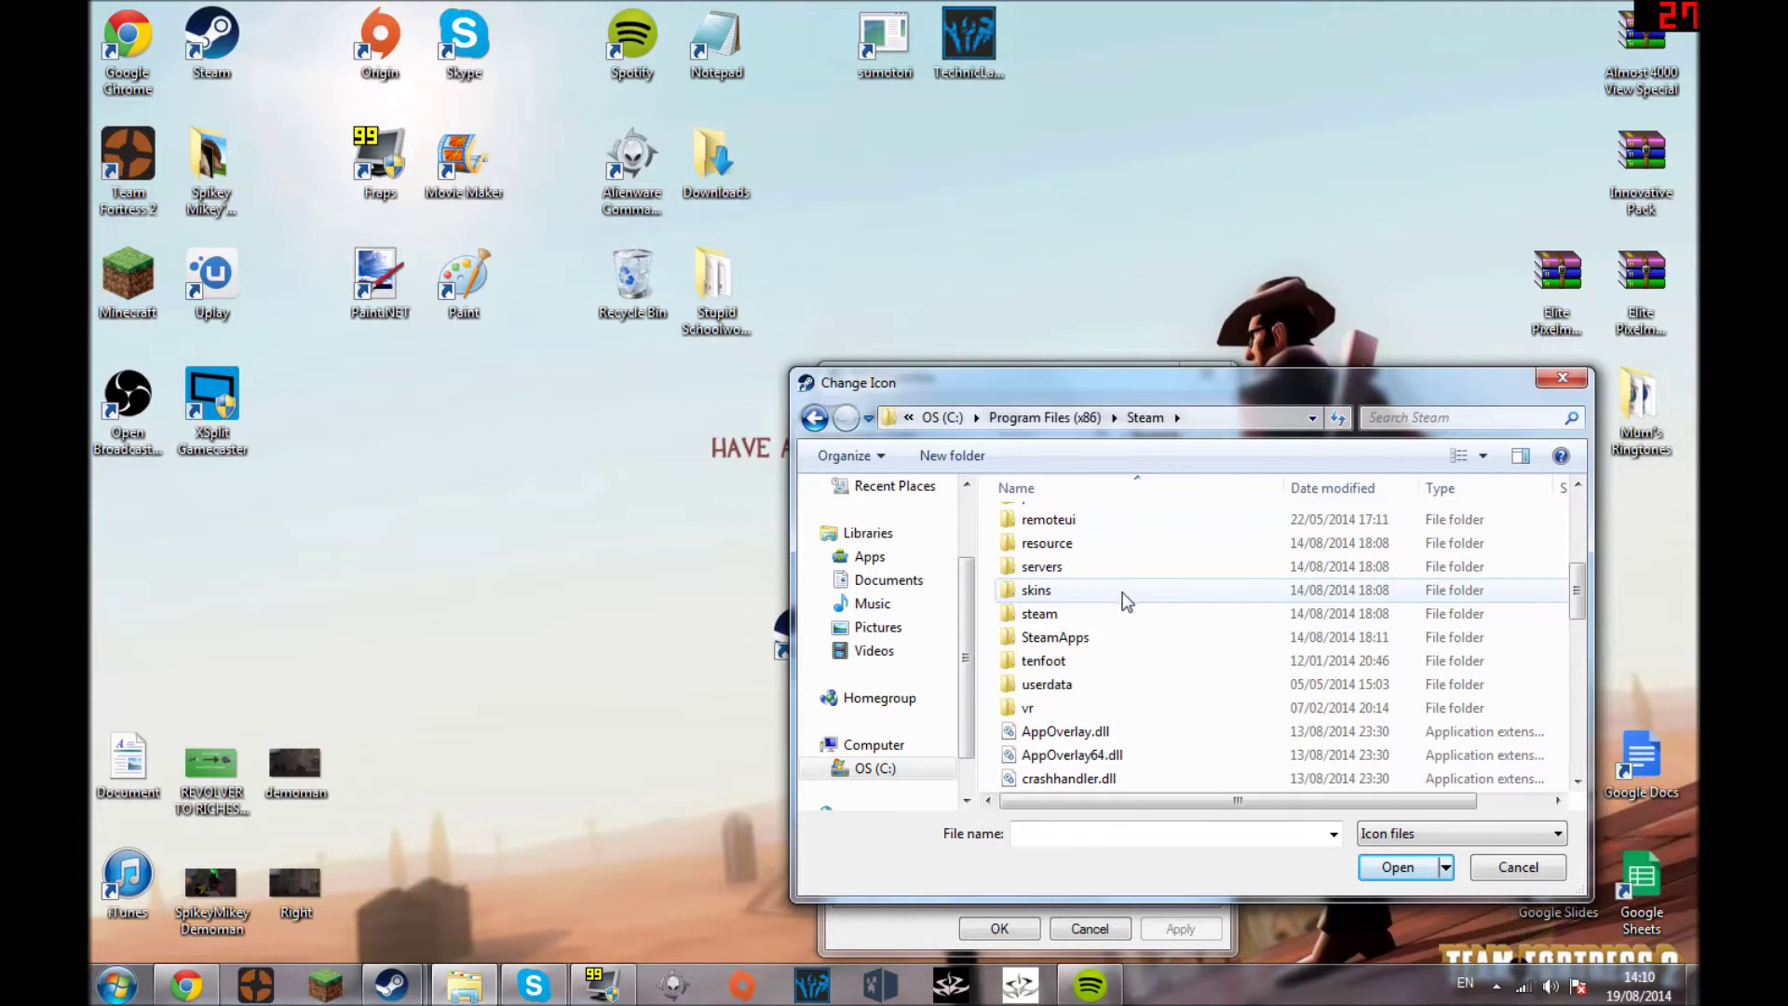
double_click(1041, 614)
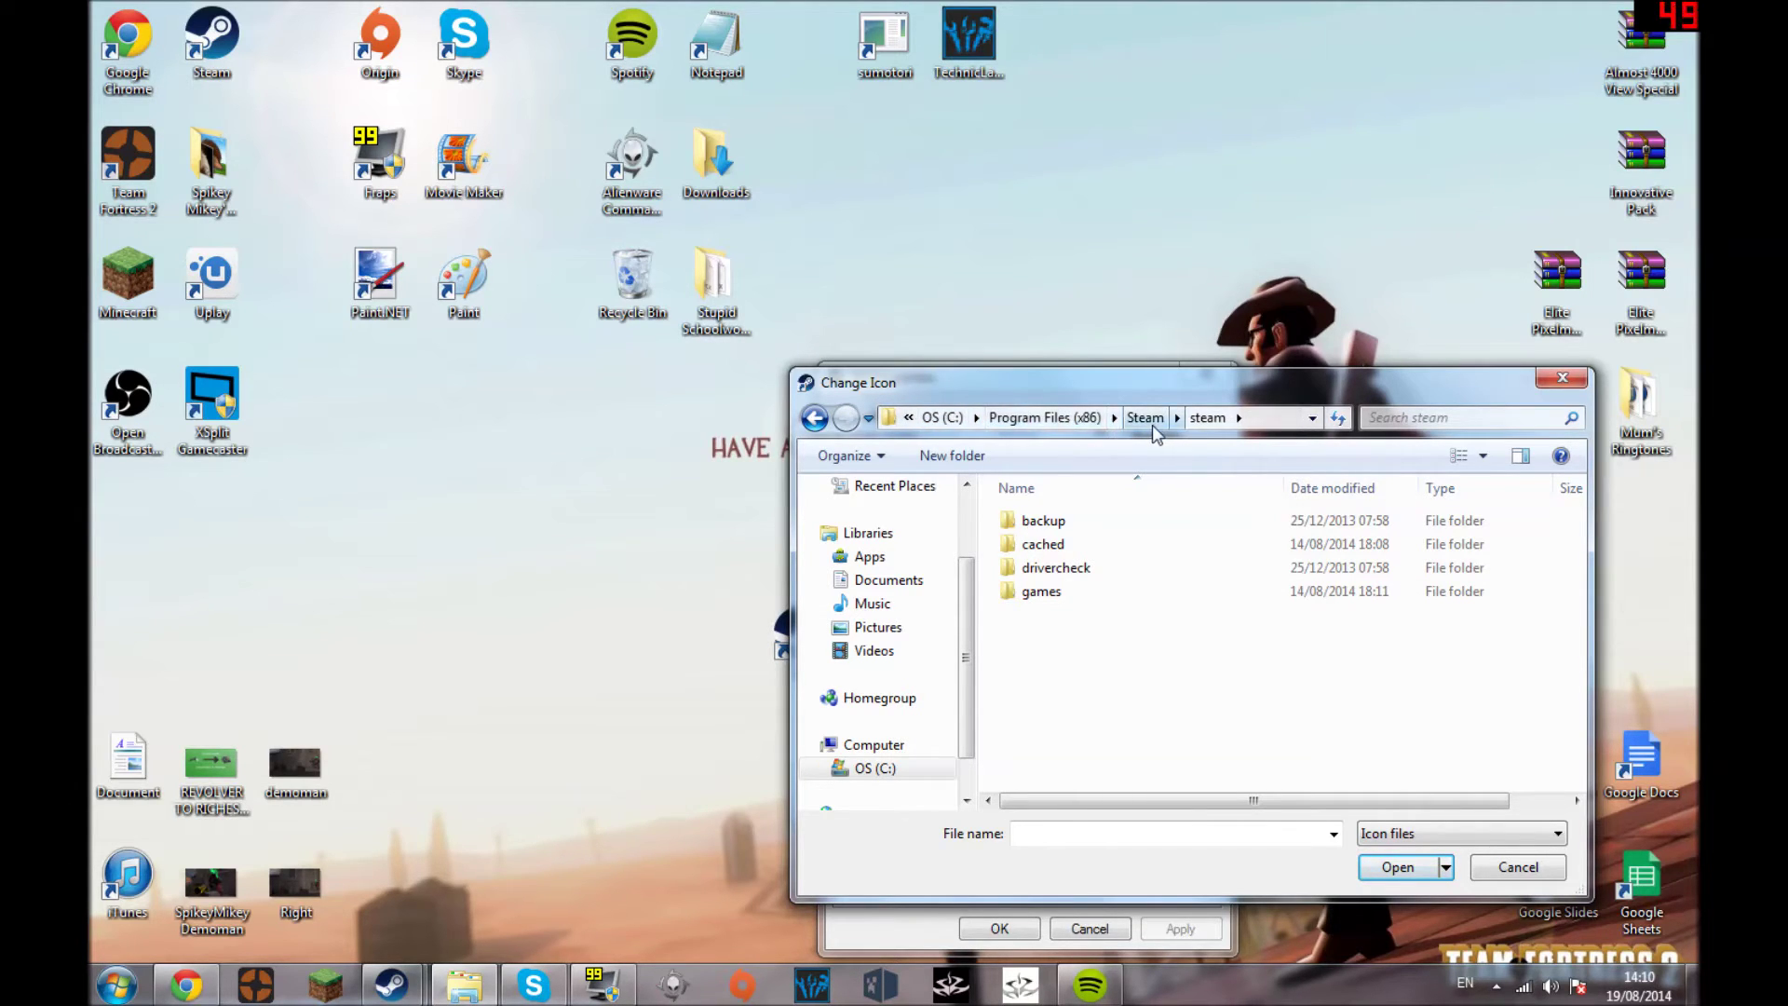
double_click(1058, 586)
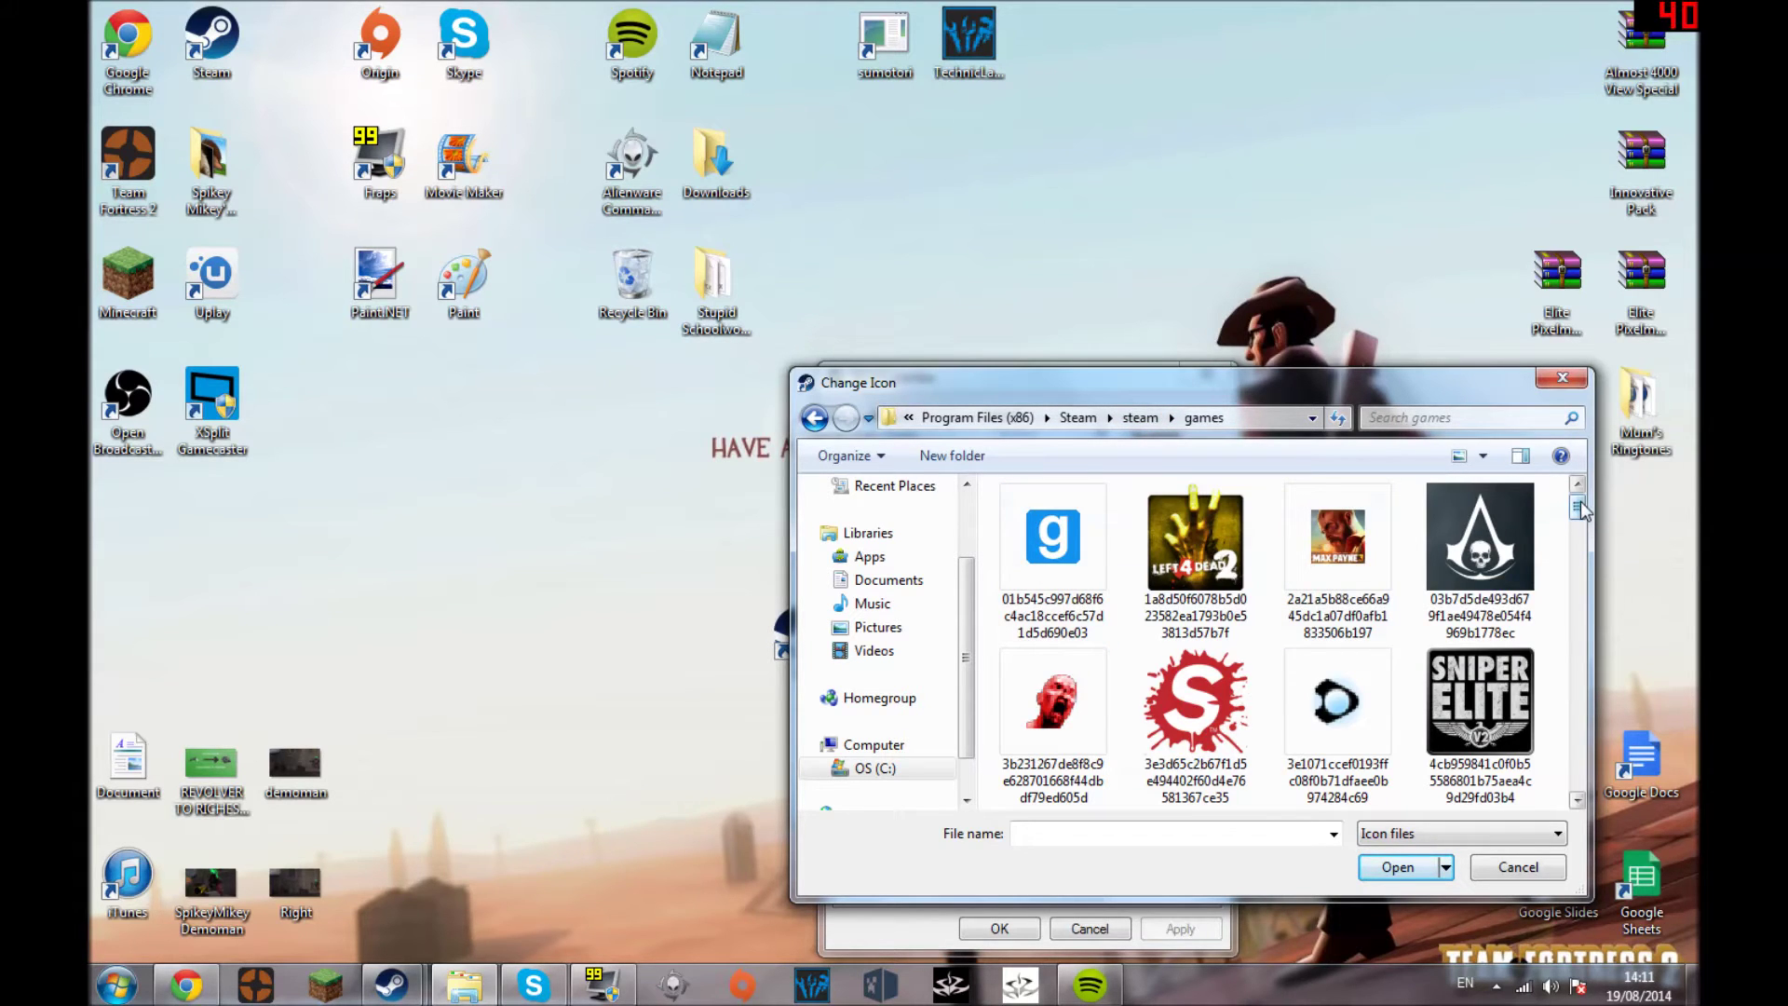
Pick the TF2 icon file, then apply it and close the shortcut properties
scroll(1304, 559, "down", 1)
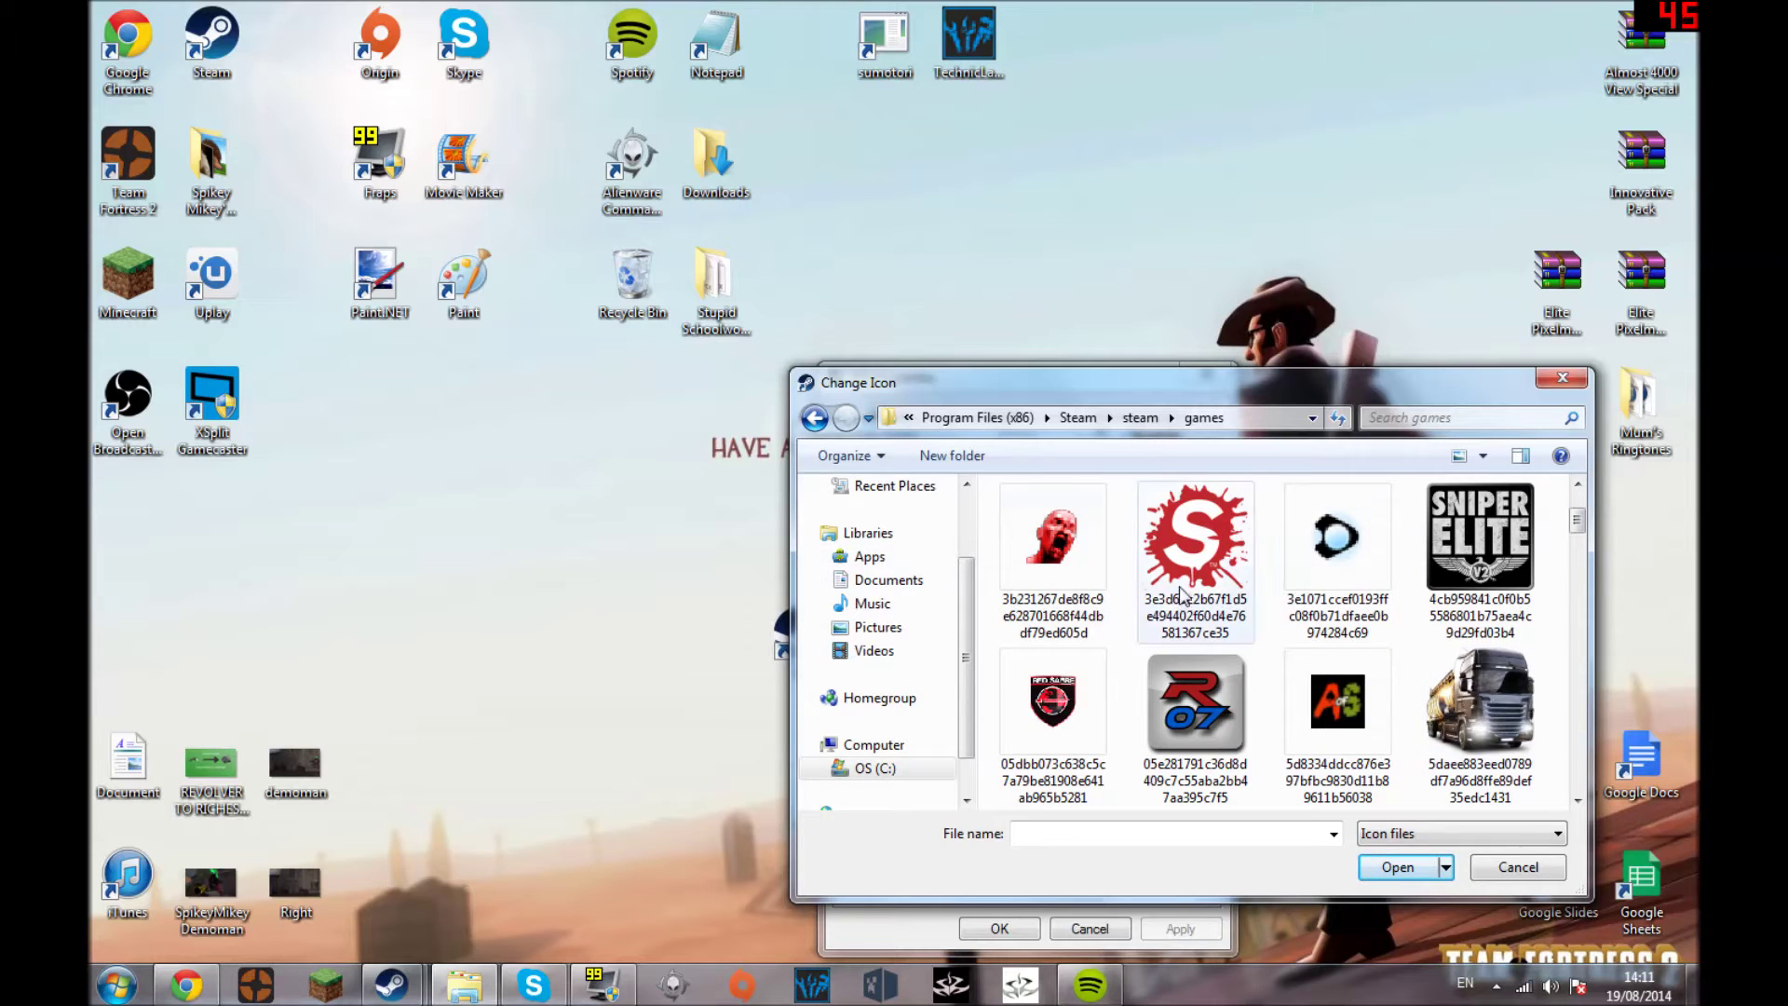
scroll(1226, 606, "down", 1)
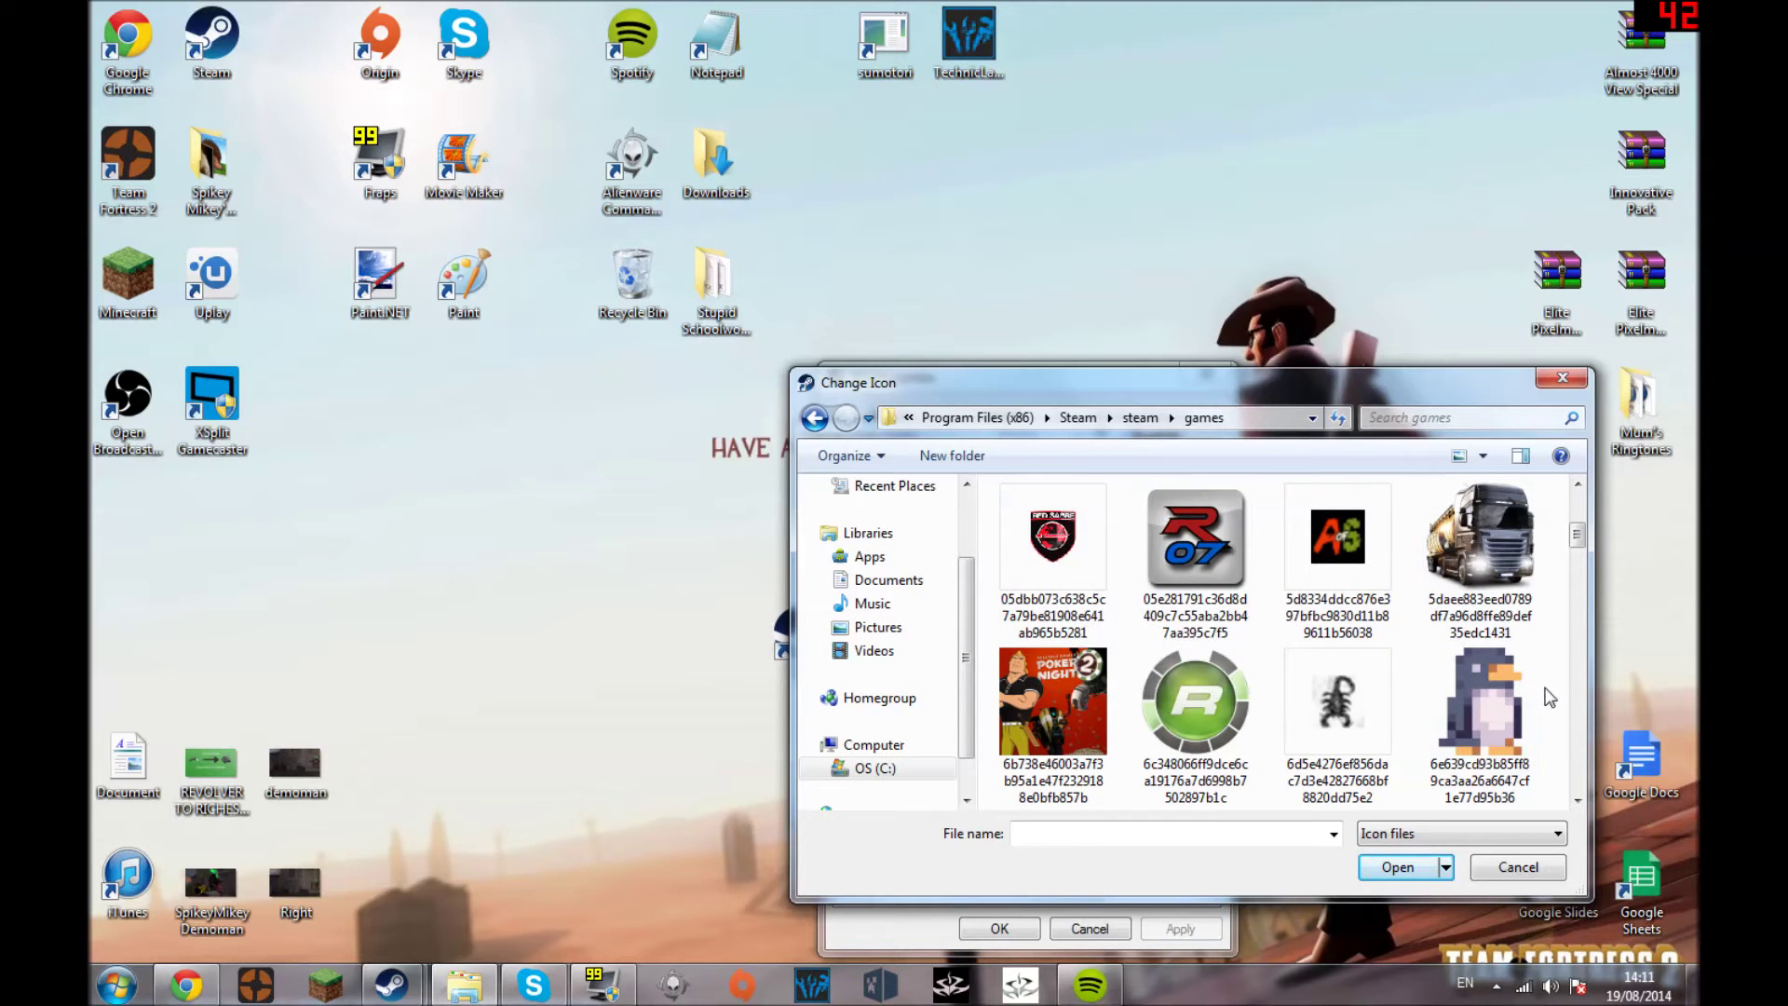
scroll(1394, 633, "down", 1)
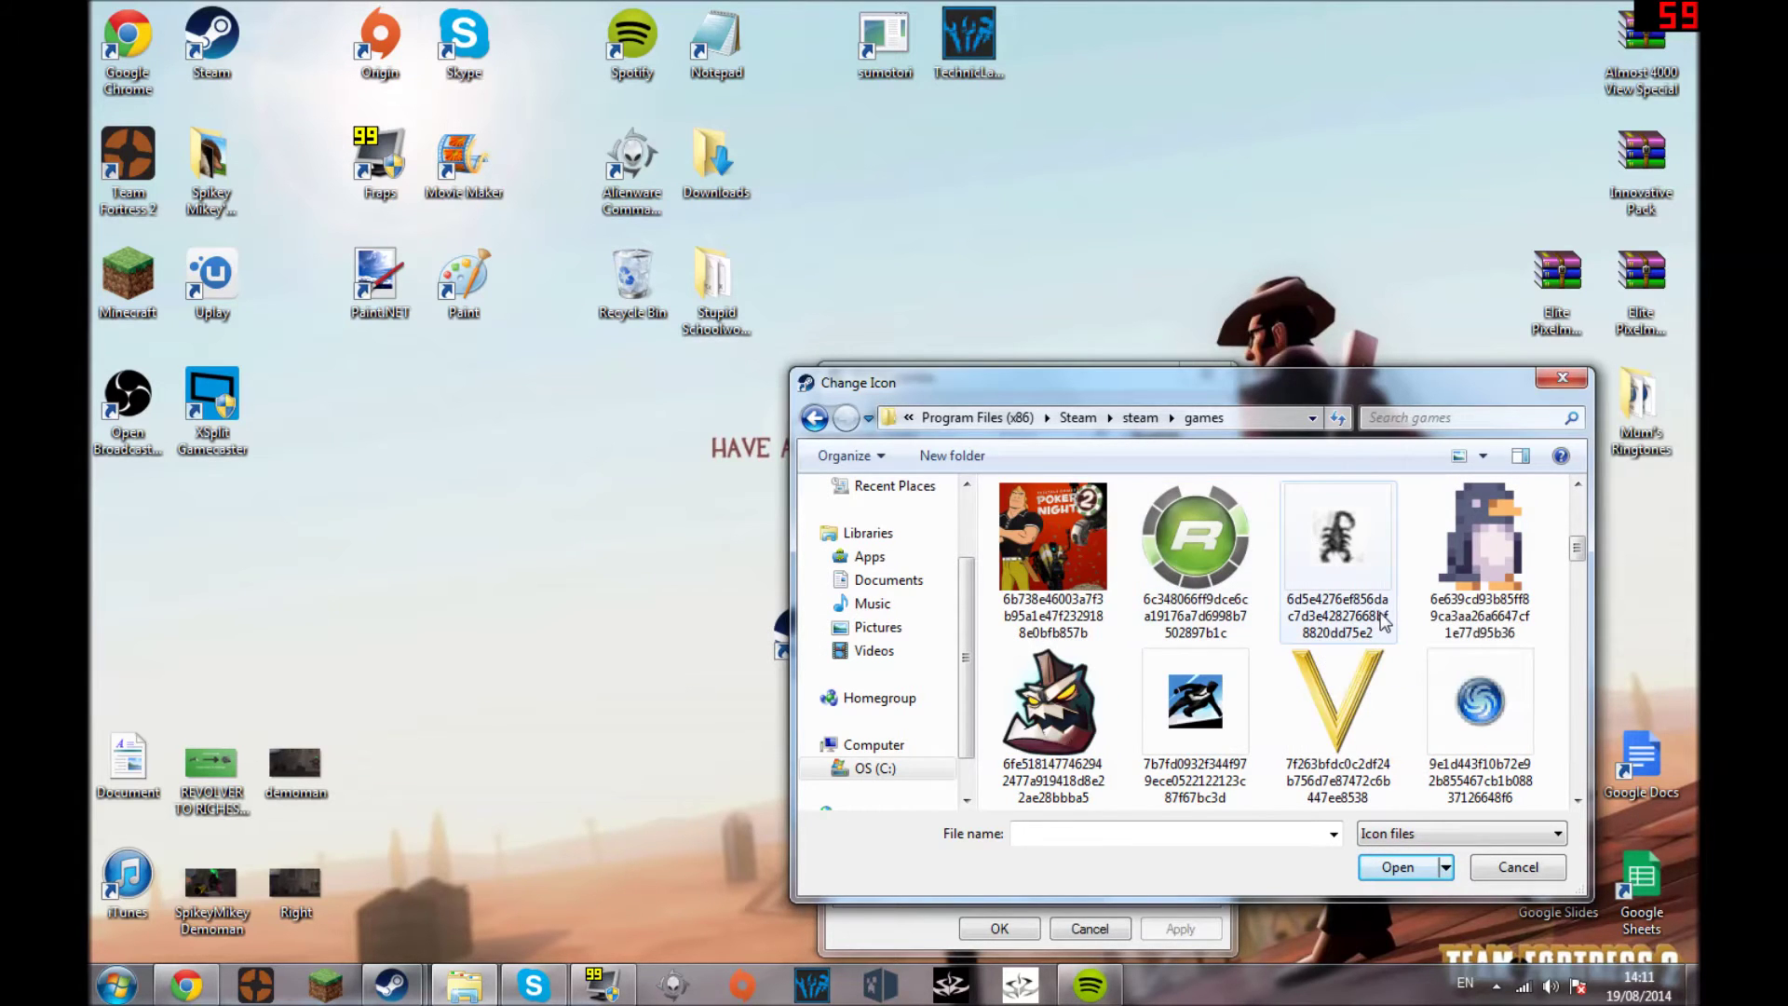
scroll(1397, 635, "down", 1)
scroll(1397, 635, "down", 1)
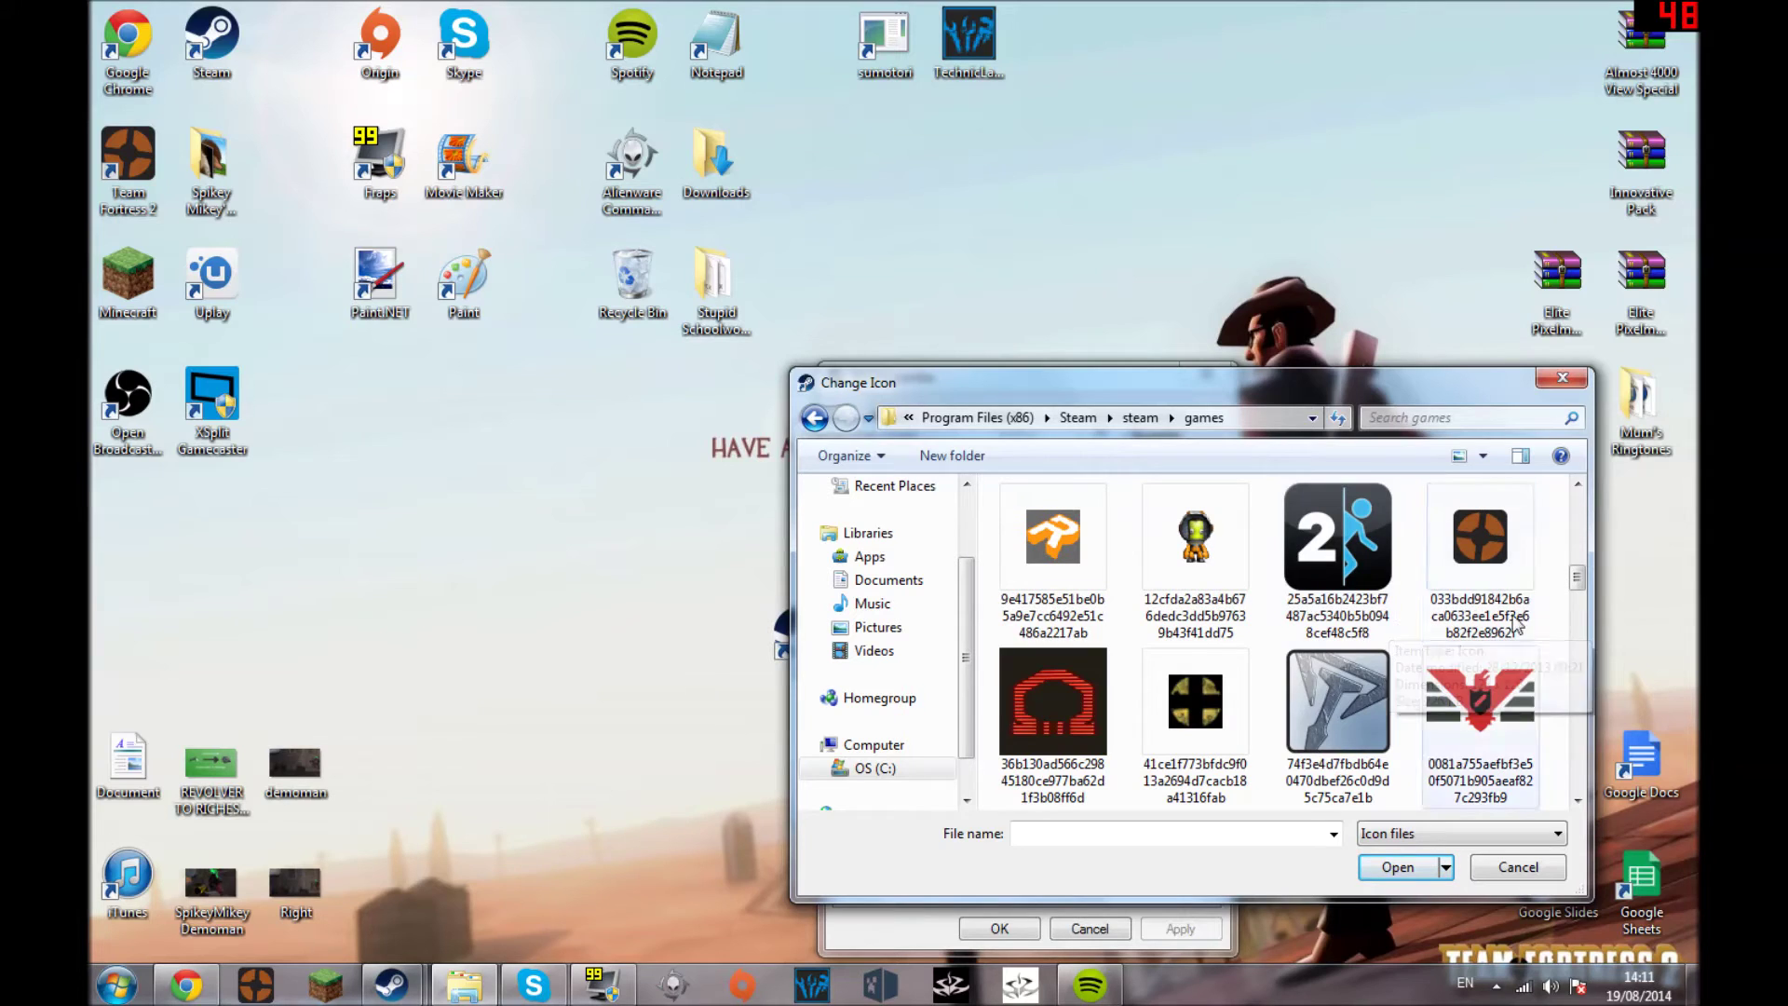
double_click(1462, 566)
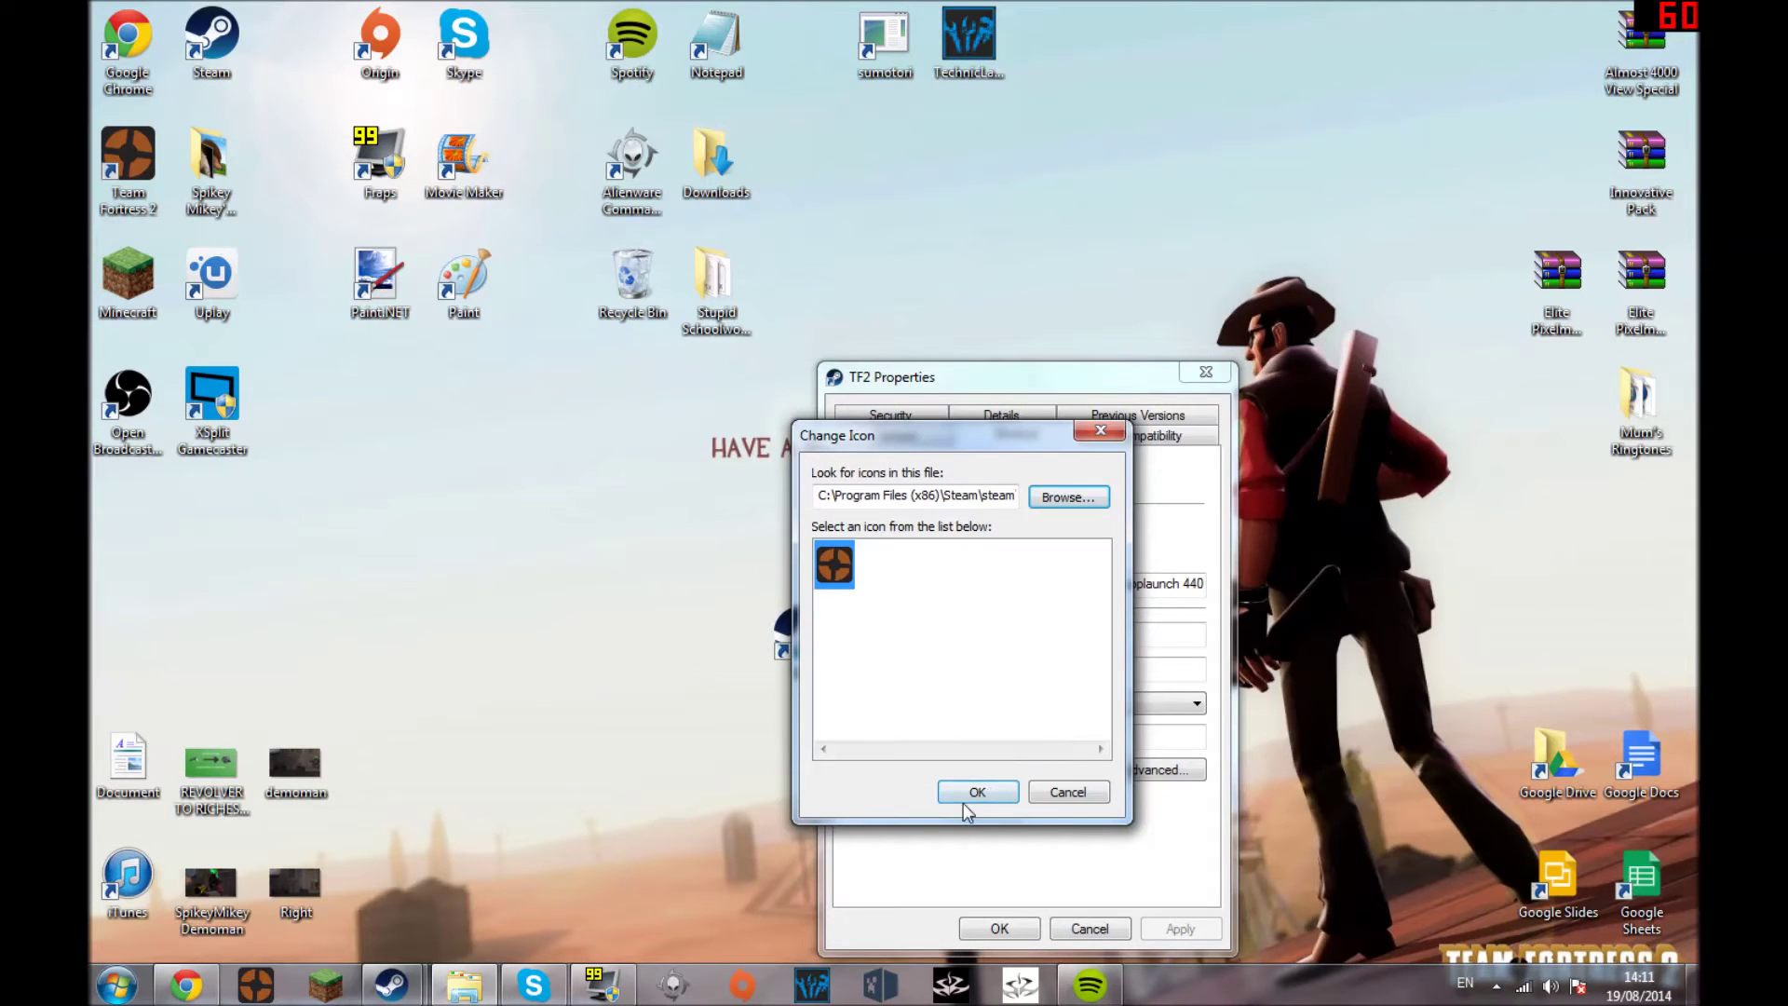
left_click(964, 799)
left_click(1180, 931)
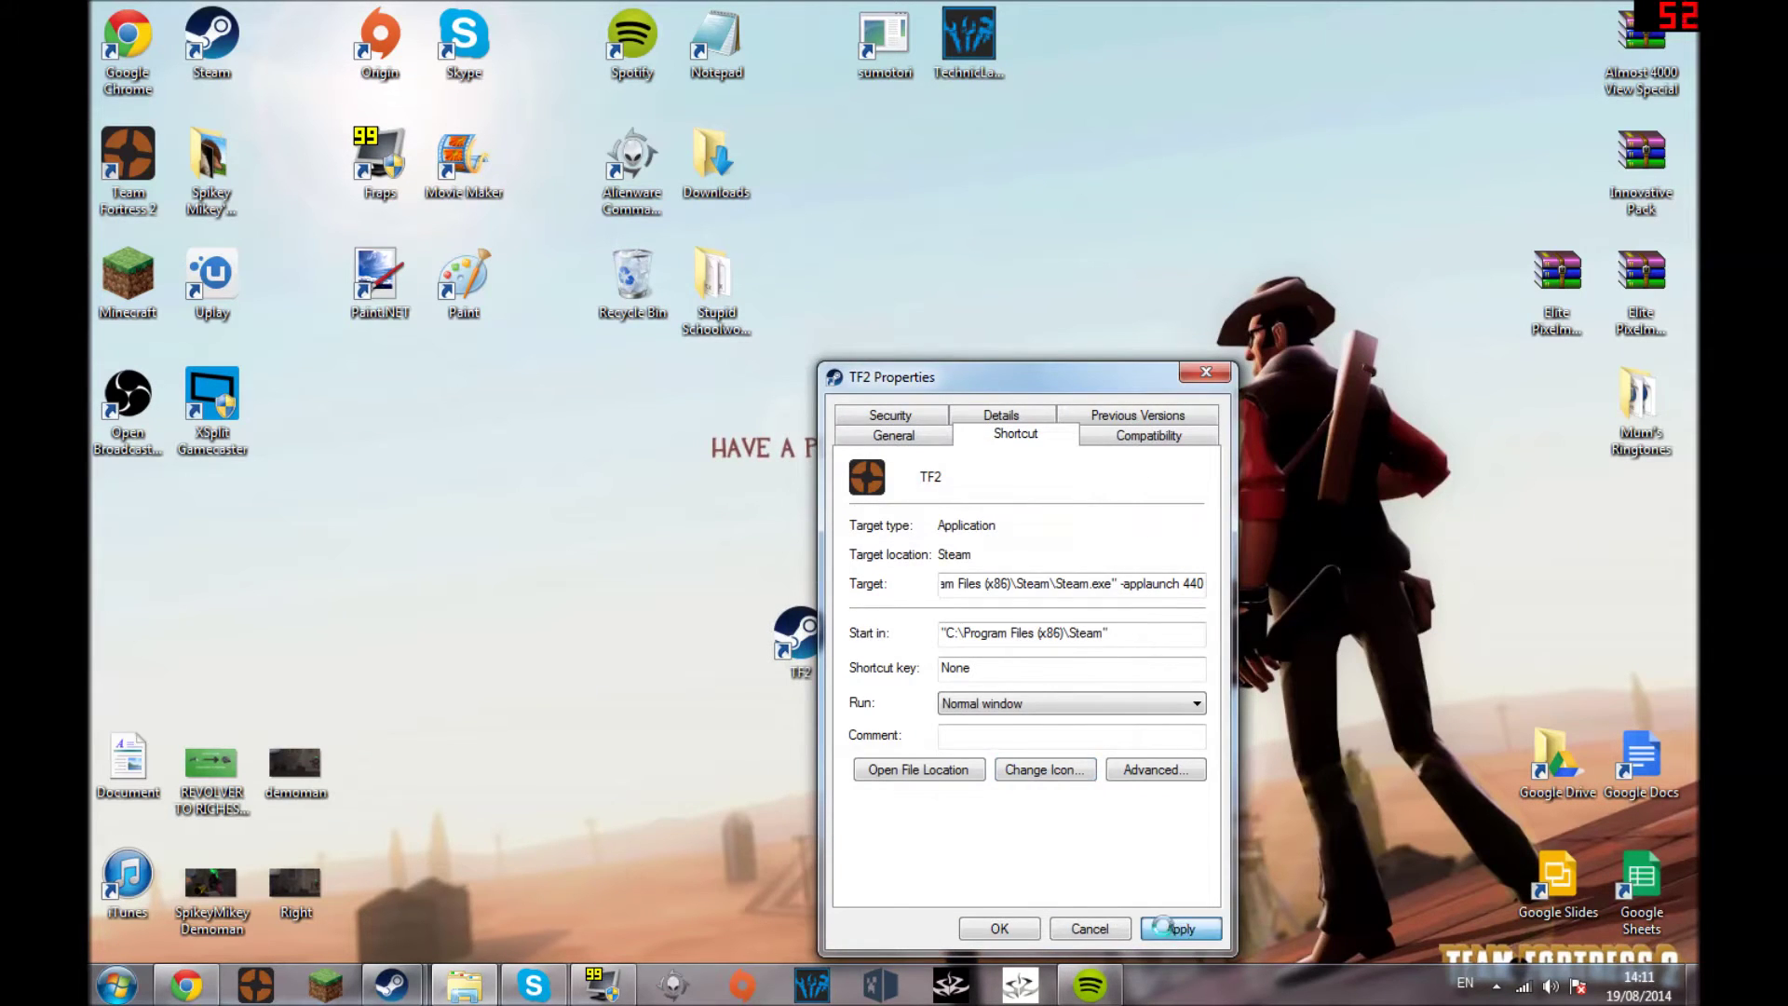
left_click(997, 929)
left_click_drag(969, 715, 845, 633)
Unpin the old TF2 taskbar entry and pin the new TF2 shortcut between Chrome and Minecraft
left_click(1004, 735)
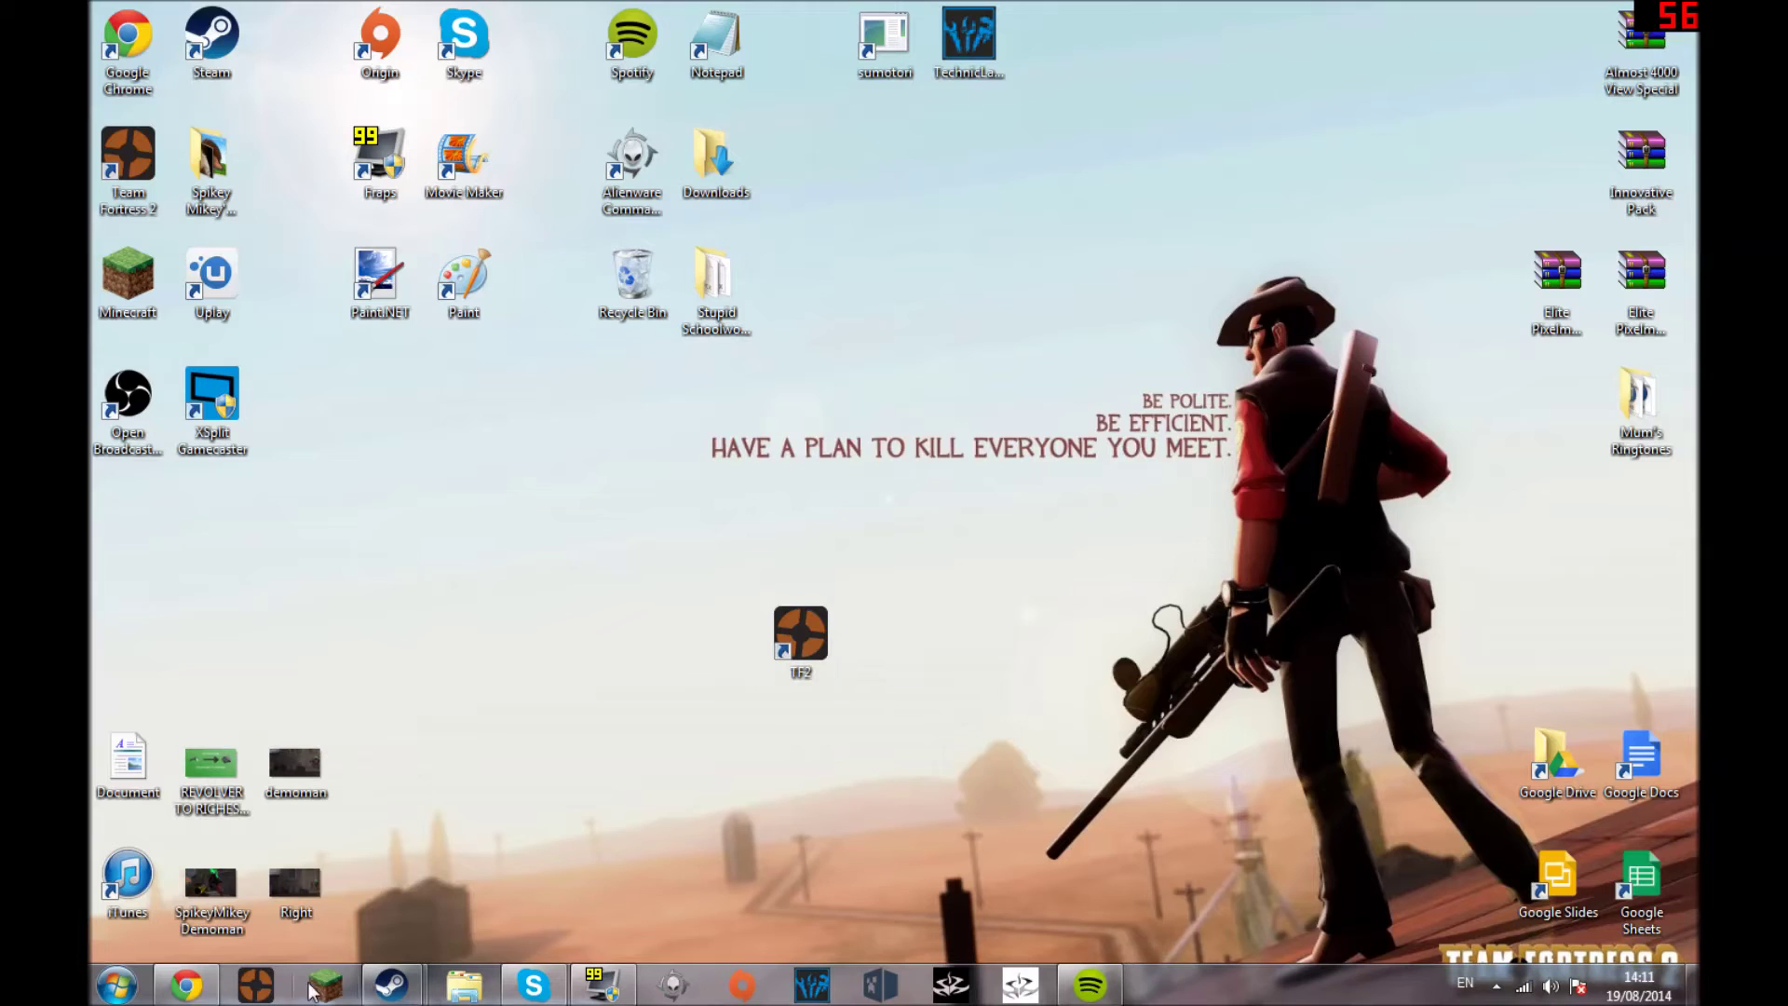
right_click(261, 992)
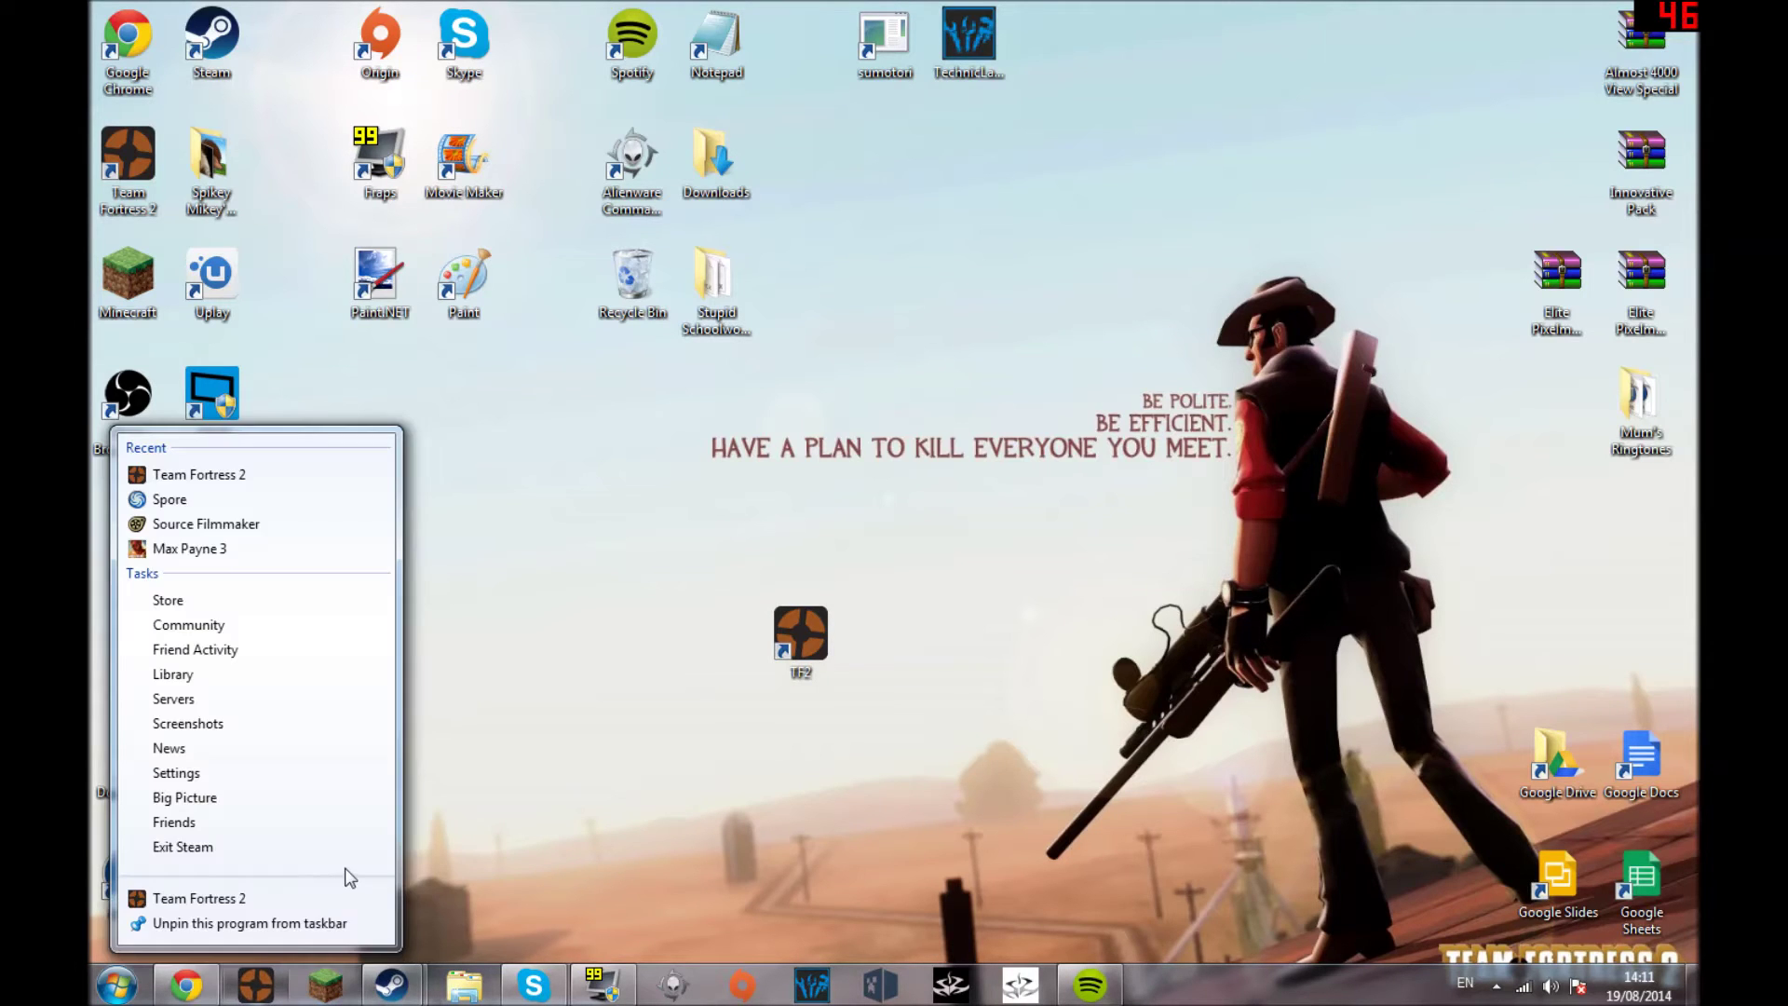
left_click(279, 923)
left_click_drag(800, 638, 1154, 982)
right_click(1089, 984)
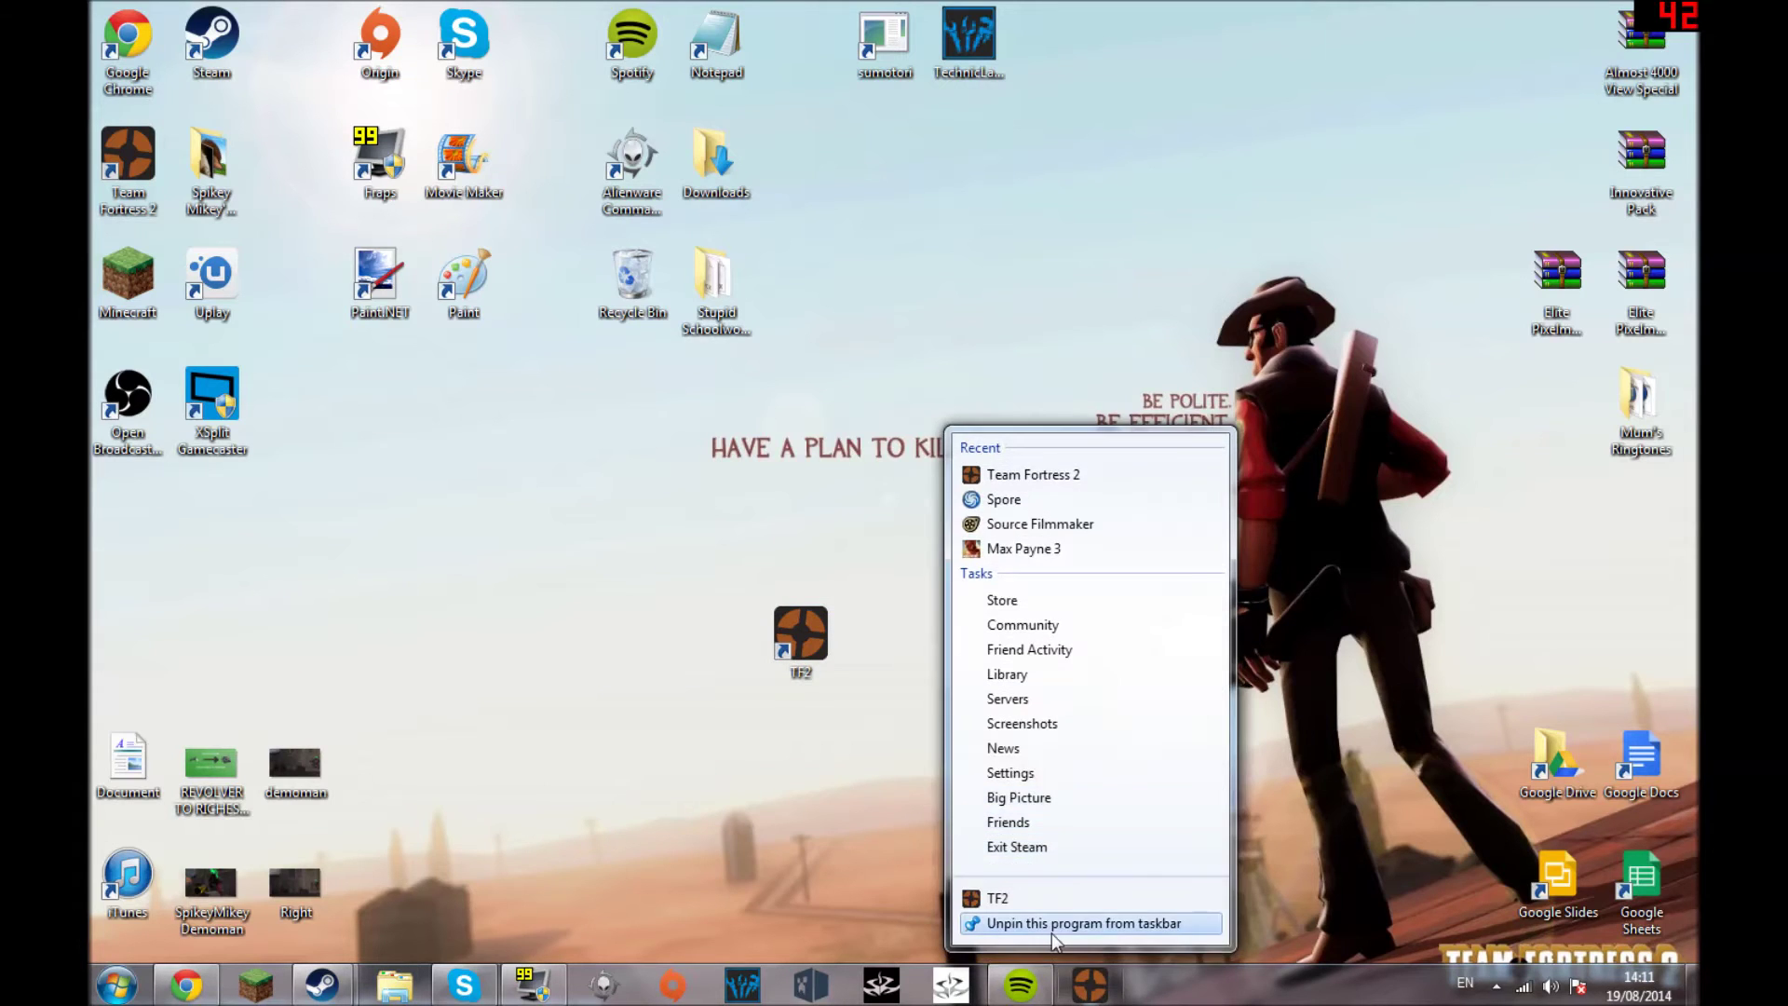
left_click(1052, 933)
left_click_drag(100, 149, 256, 985)
Clear the desktop selection and launch Steam to its Team Fortress 2 library page
left_click(885, 840)
mouse_move(810, 647)
left_mouse_down()
mouse_move(790, 633)
mouse_move(802, 640)
left_mouse_up()
left_click(998, 701)
left_click_drag(998, 561, 959, 570)
double_click(212, 38)
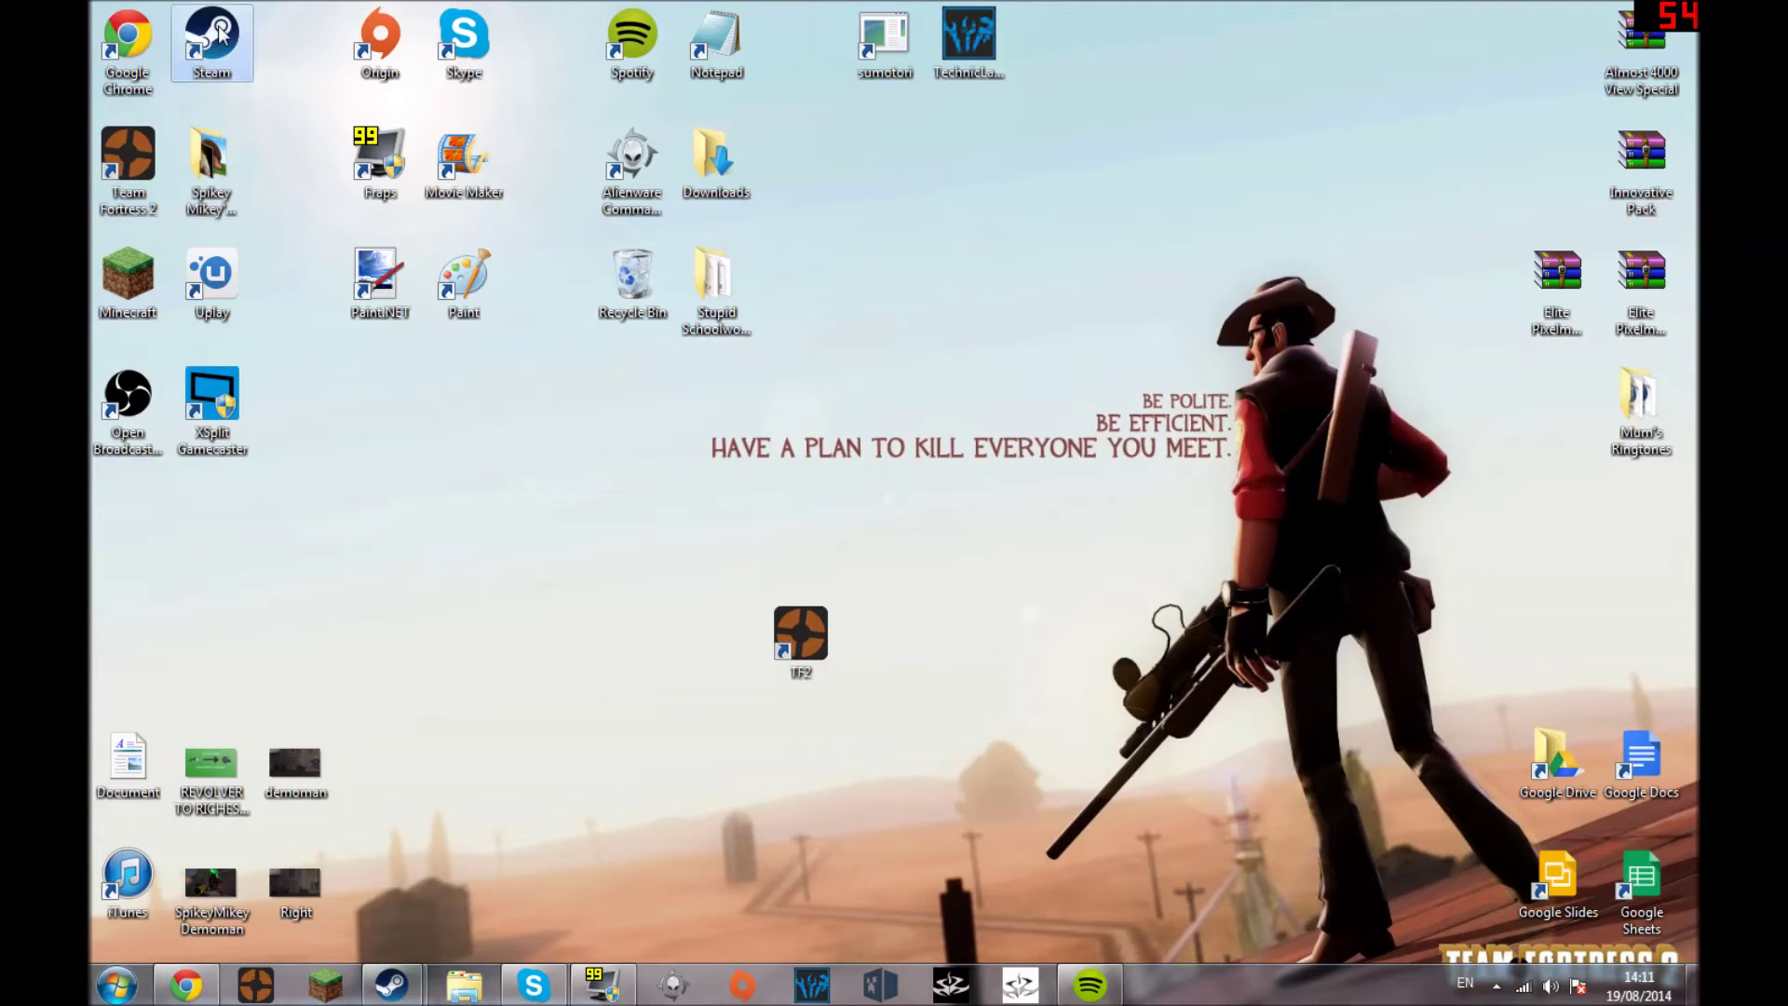
left_click_drag(395, 680, 371, 404)
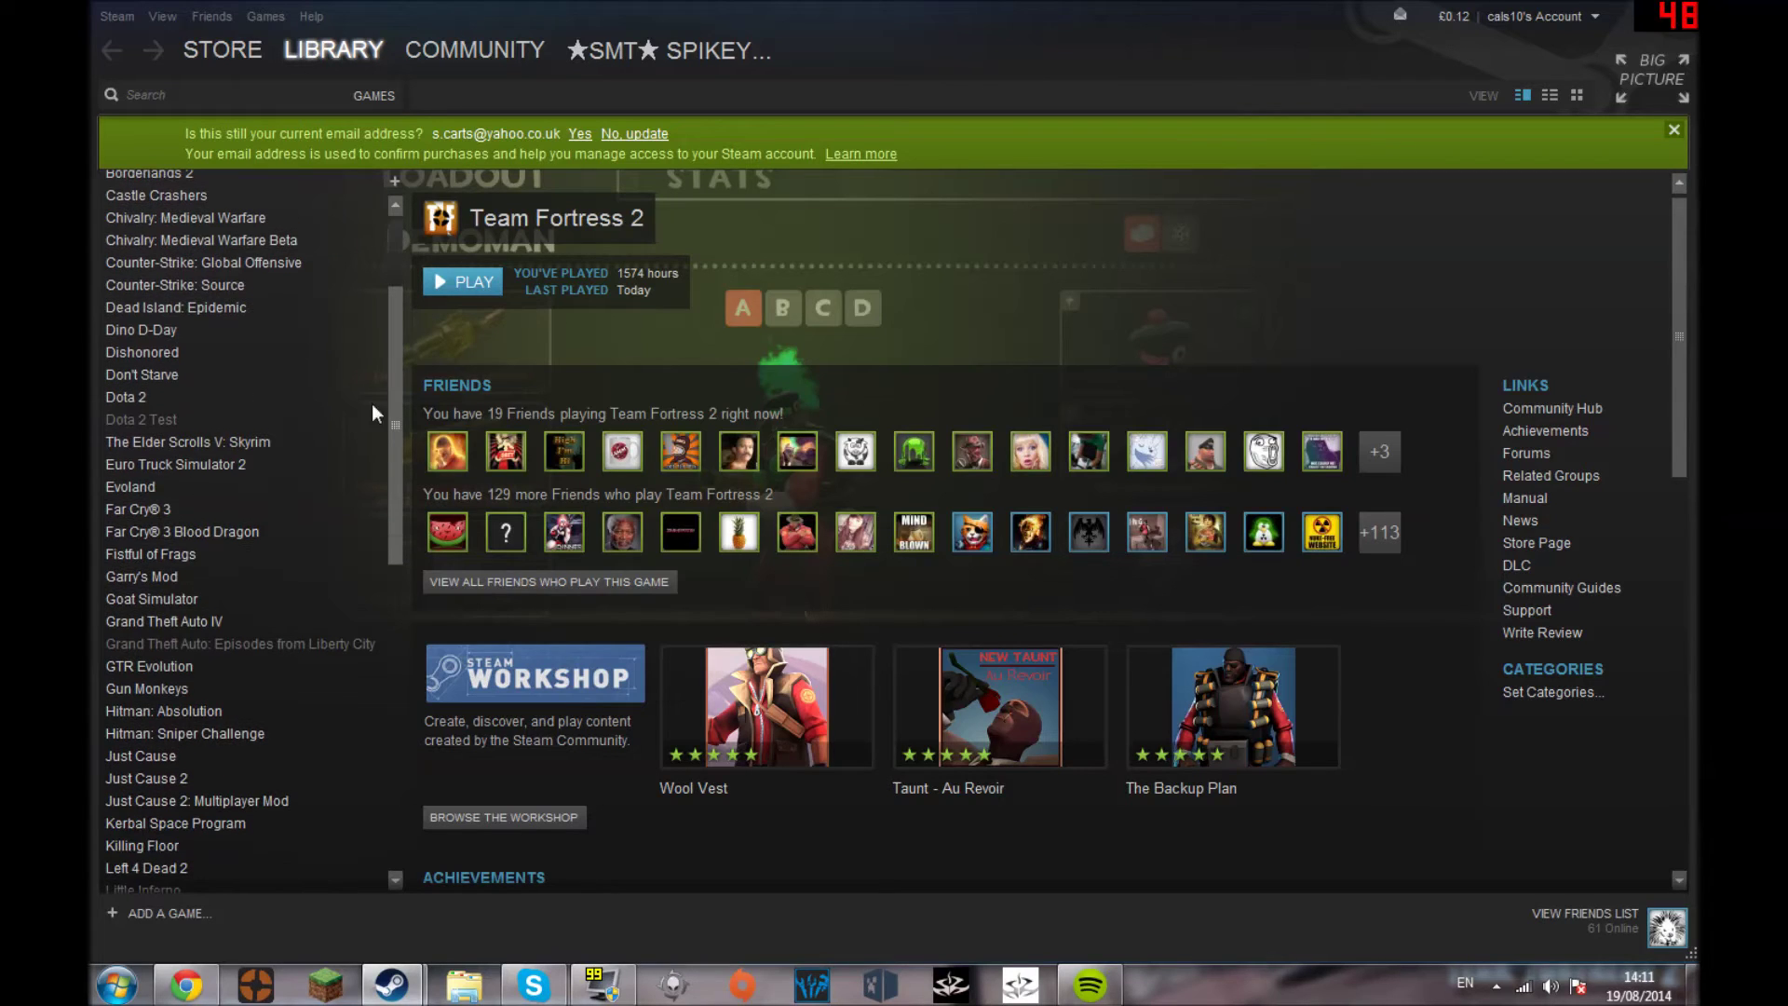
Create a Garry's Mod desktop shortcut from its Library entry, minimise Steam, and reposition the icon
left_click(169, 579)
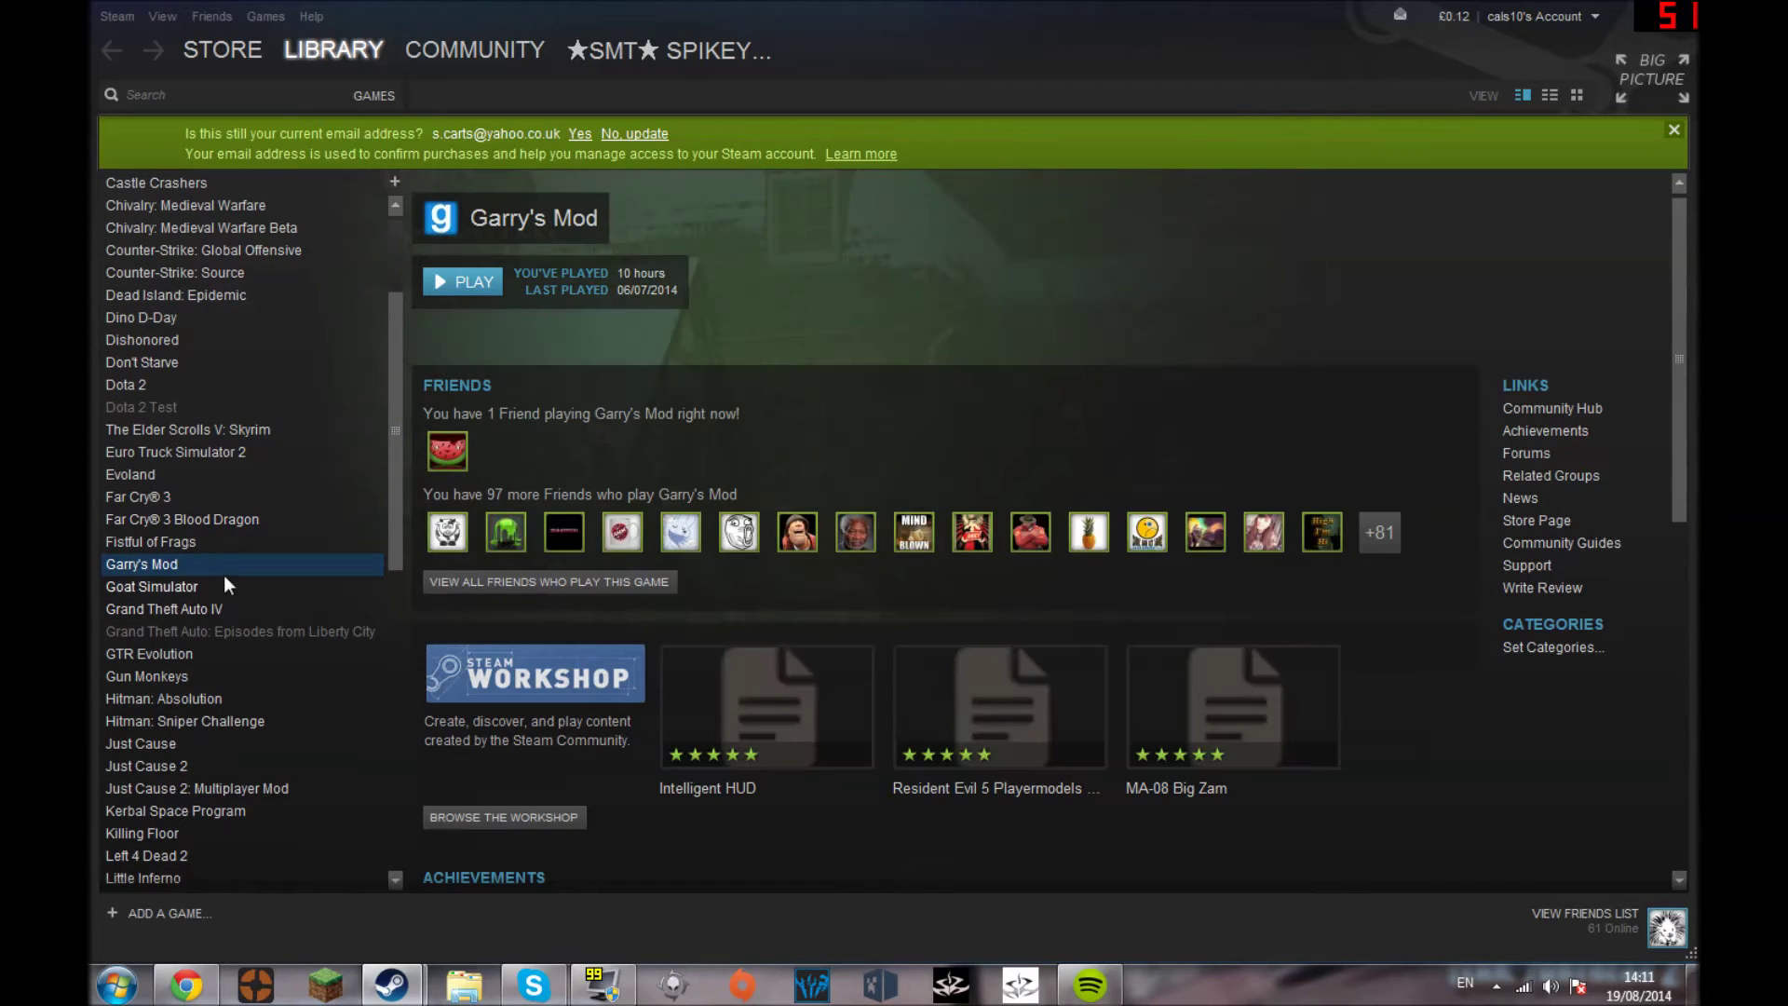
right_click(224, 570)
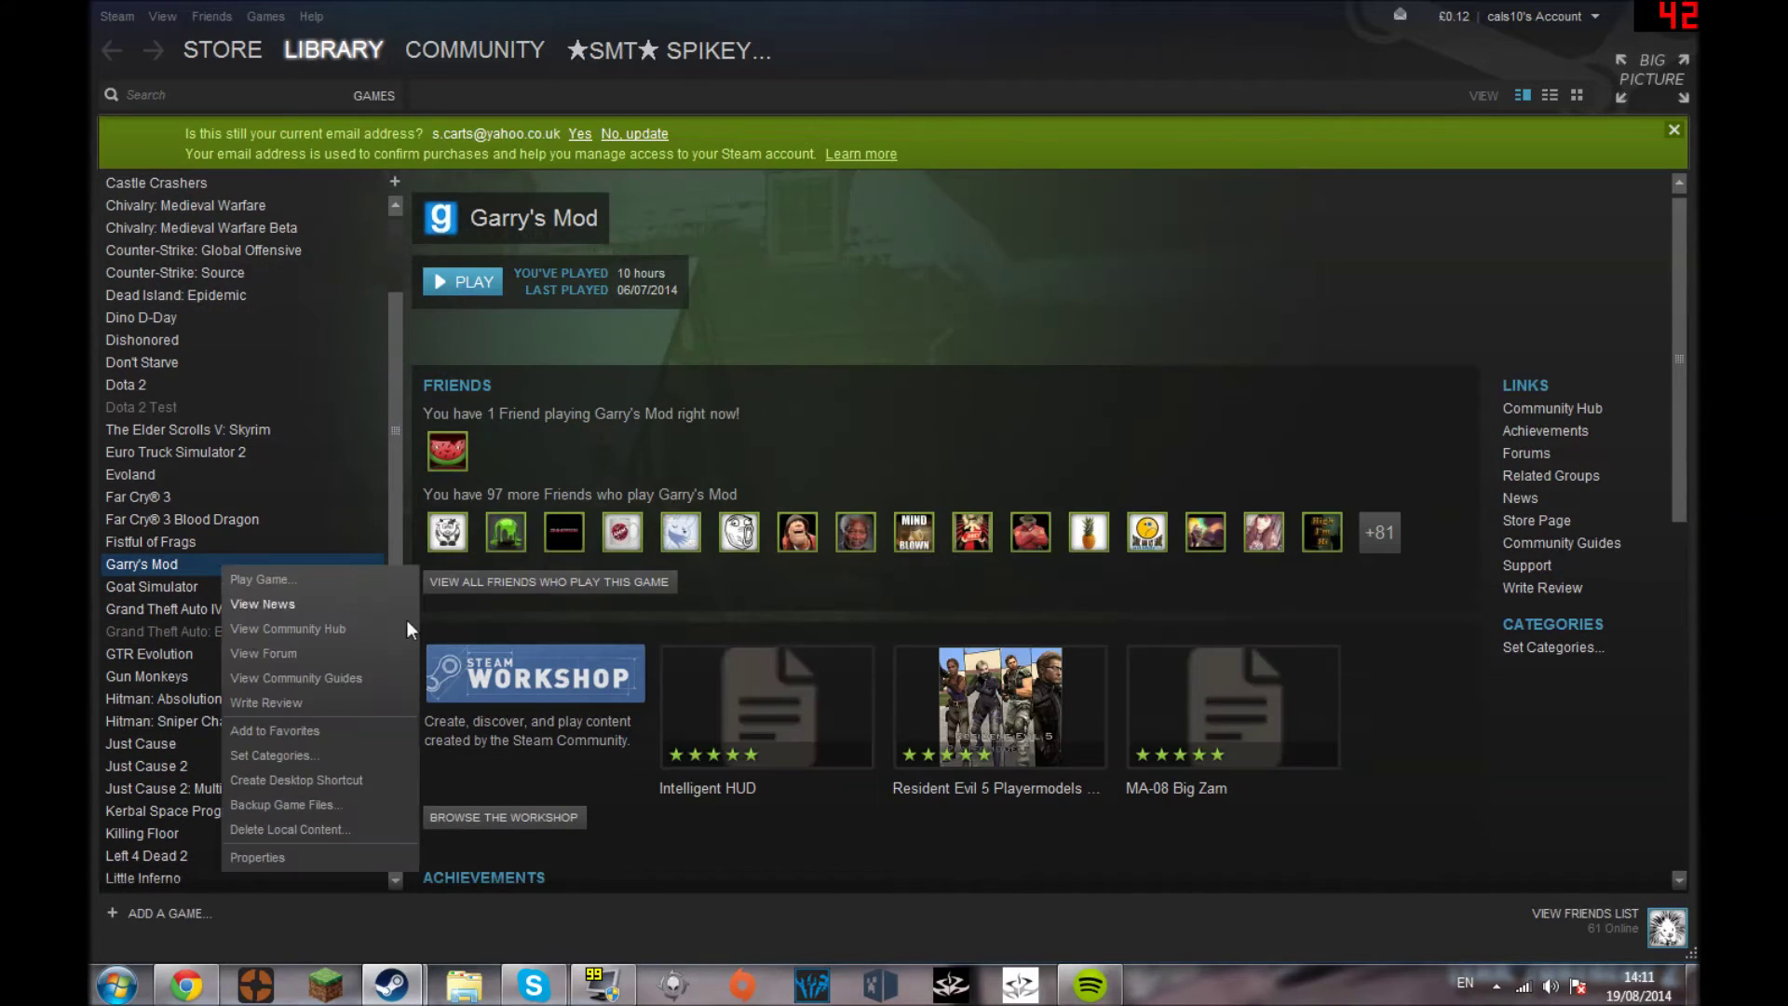
left_click(315, 786)
left_click(899, 517)
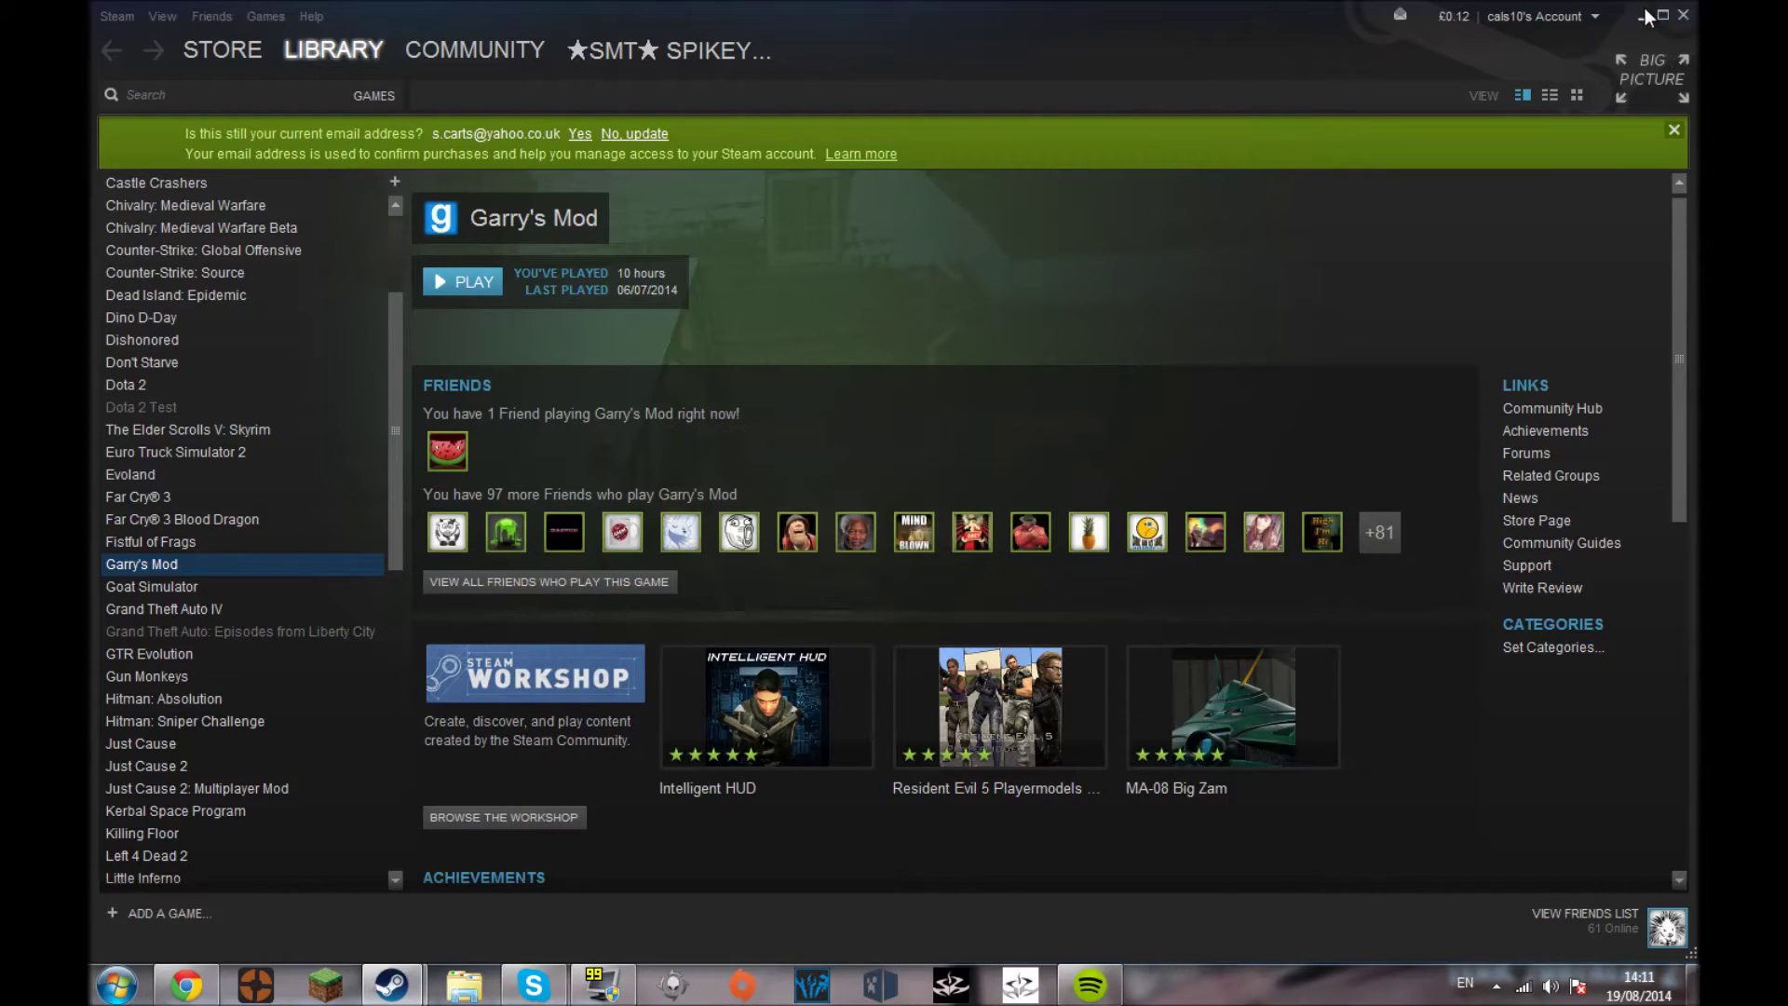
left_click(1648, 14)
left_click_drag(127, 517, 1132, 438)
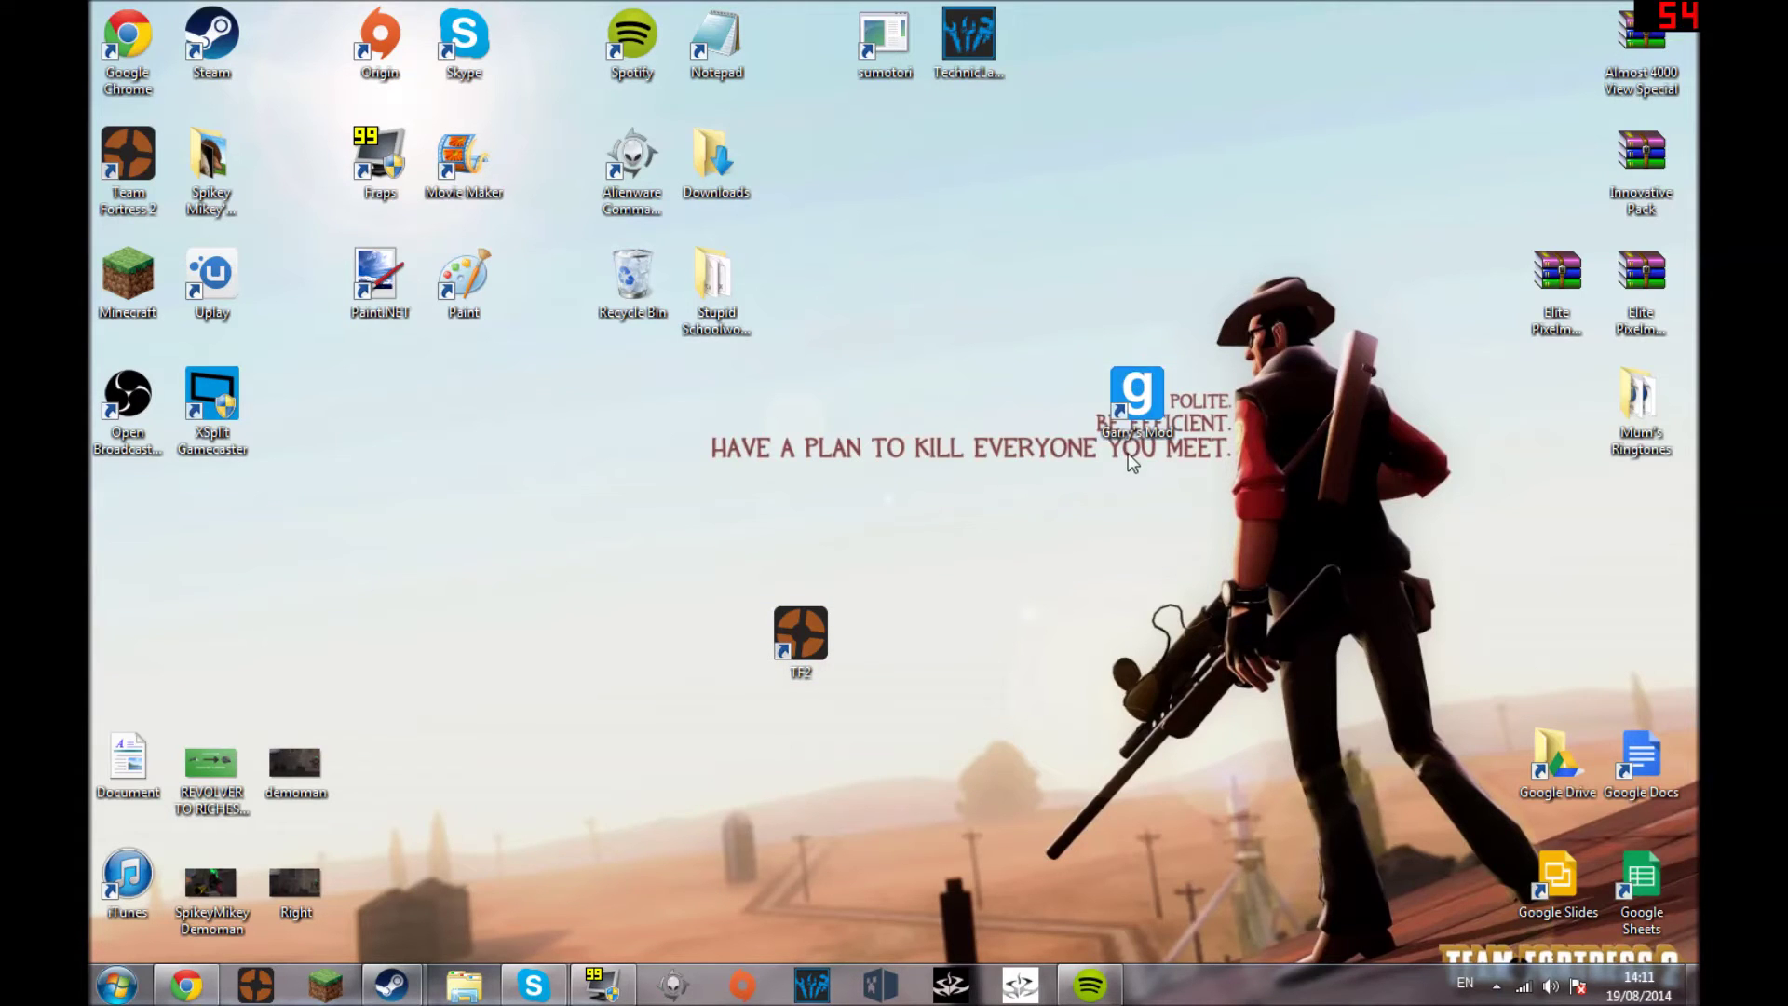
Delete the TF2 desktop shortcut
left_click(799, 635)
key("Delete")
key("Return")
Move the Garry's Mod shortcut left and check its URL is steam://rungameid/4000
left_click_drag(1102, 432, 400, 548)
right_click(391, 540)
left_click(473, 786)
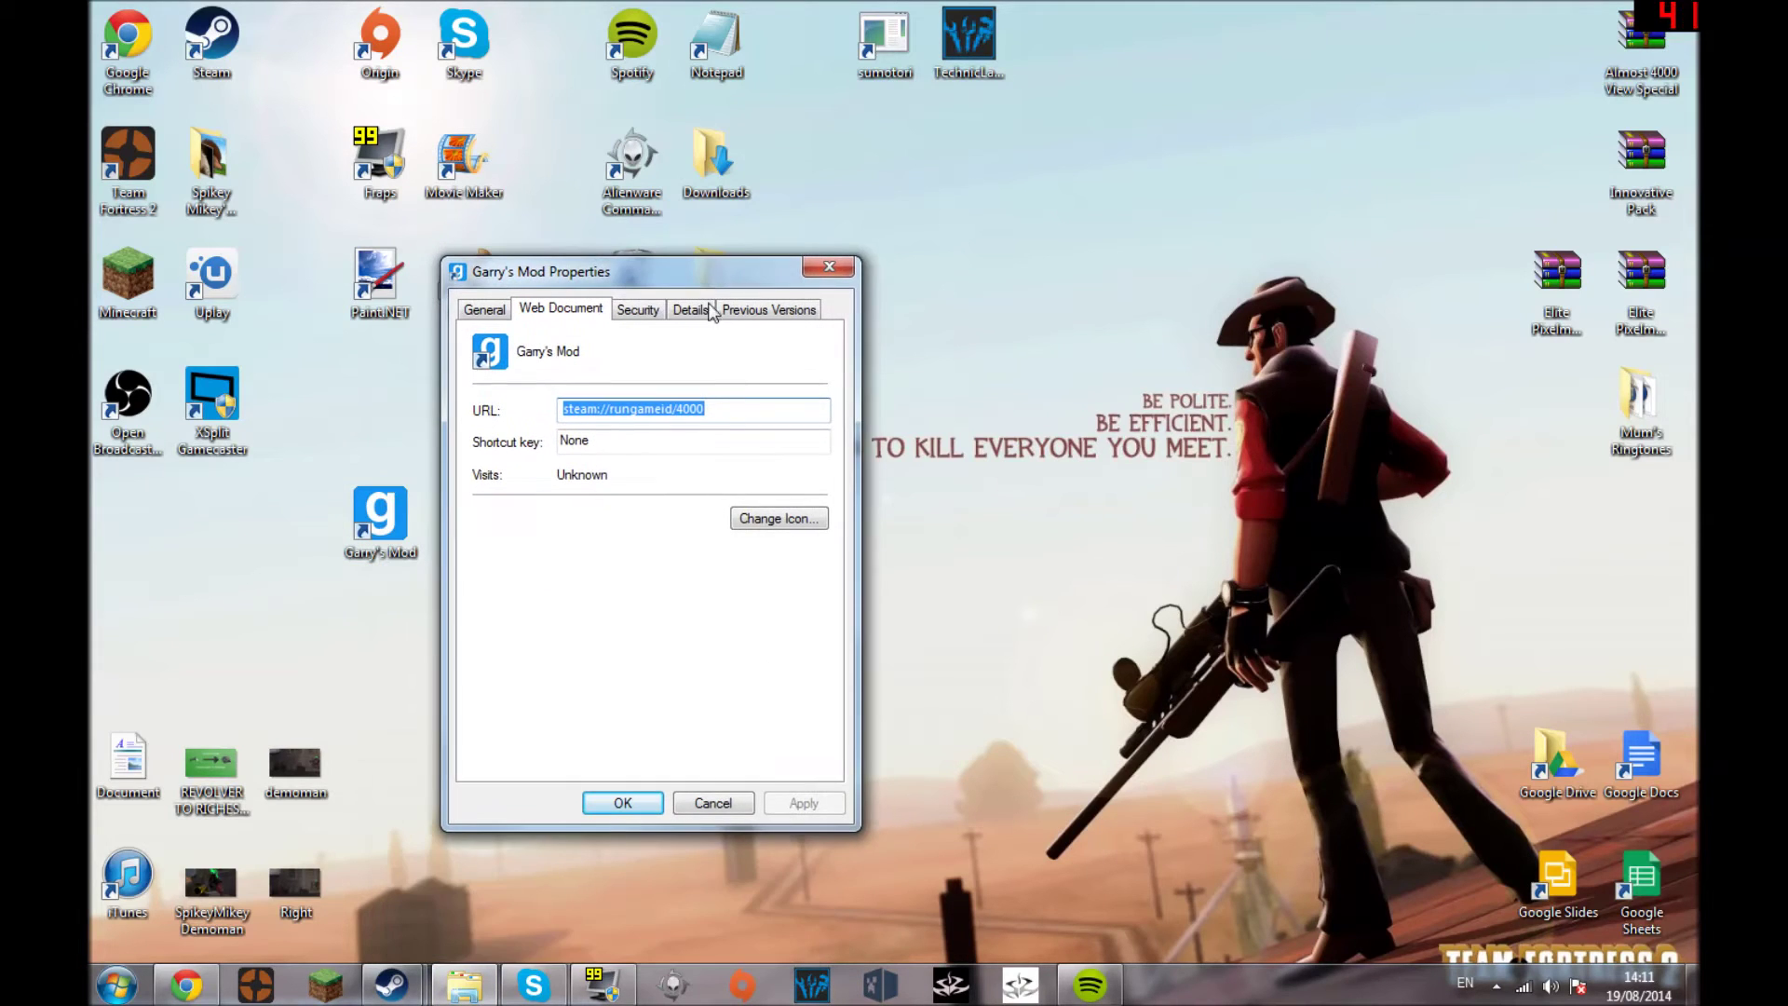
key("End")
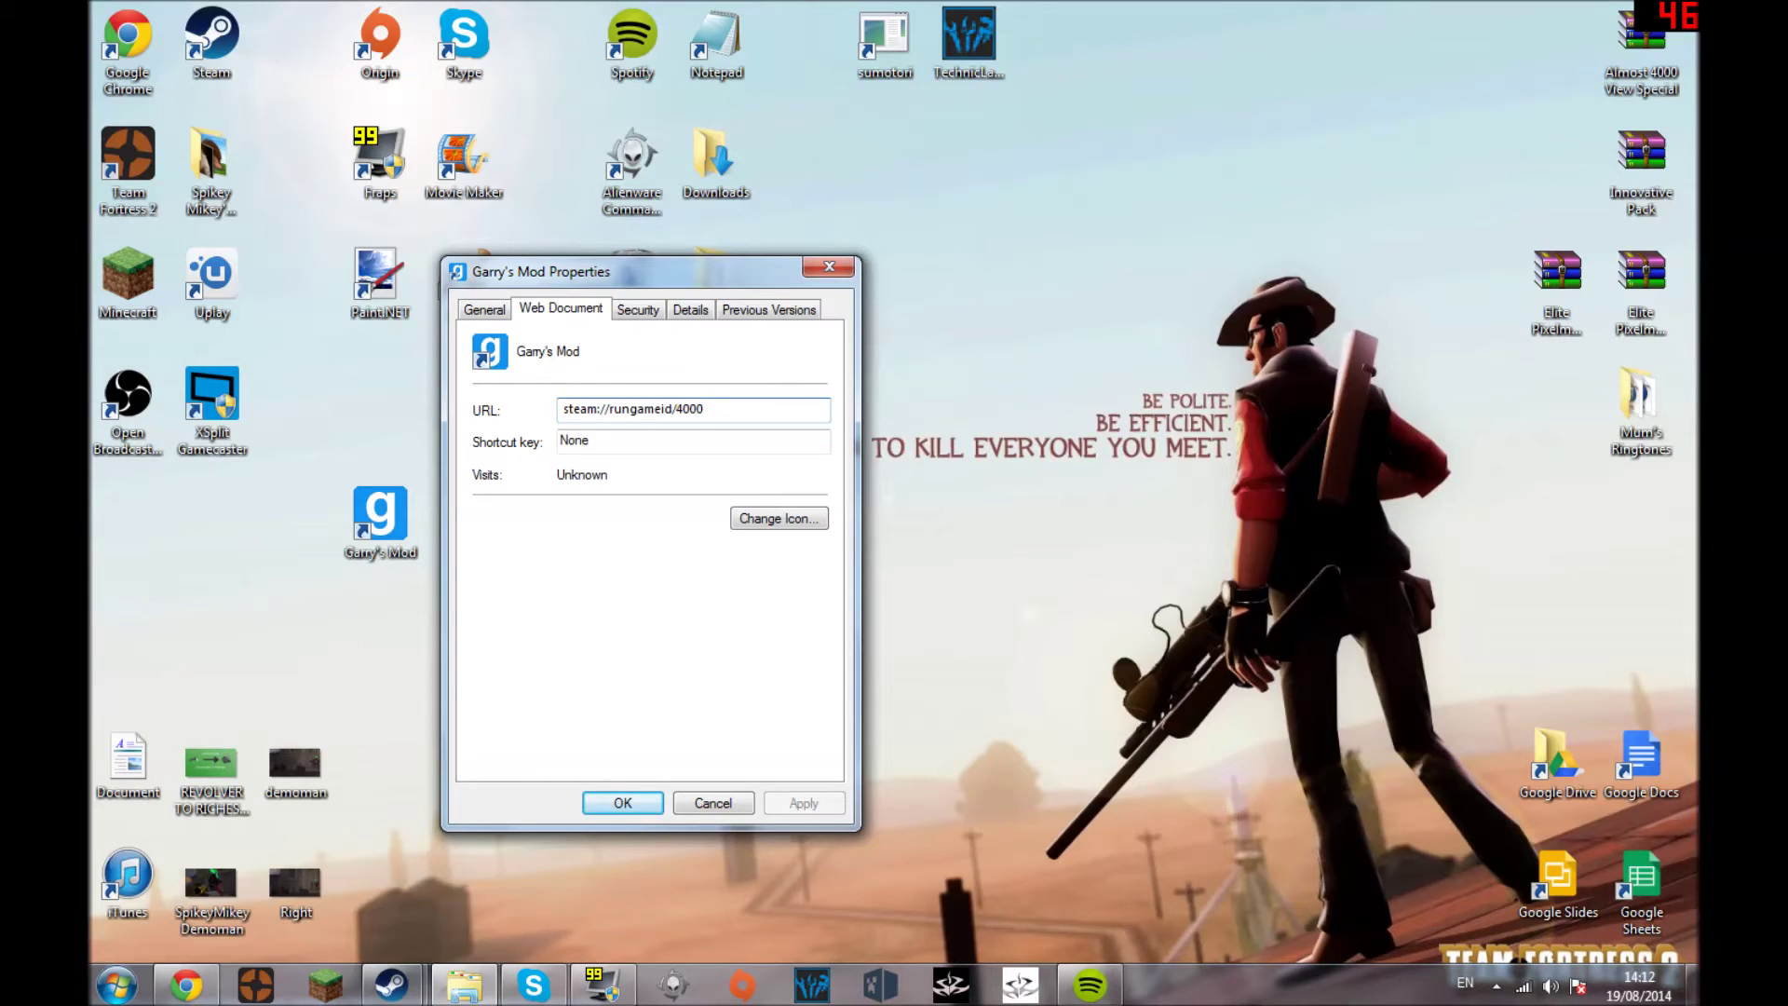
left_click(828, 271)
right_click(681, 551)
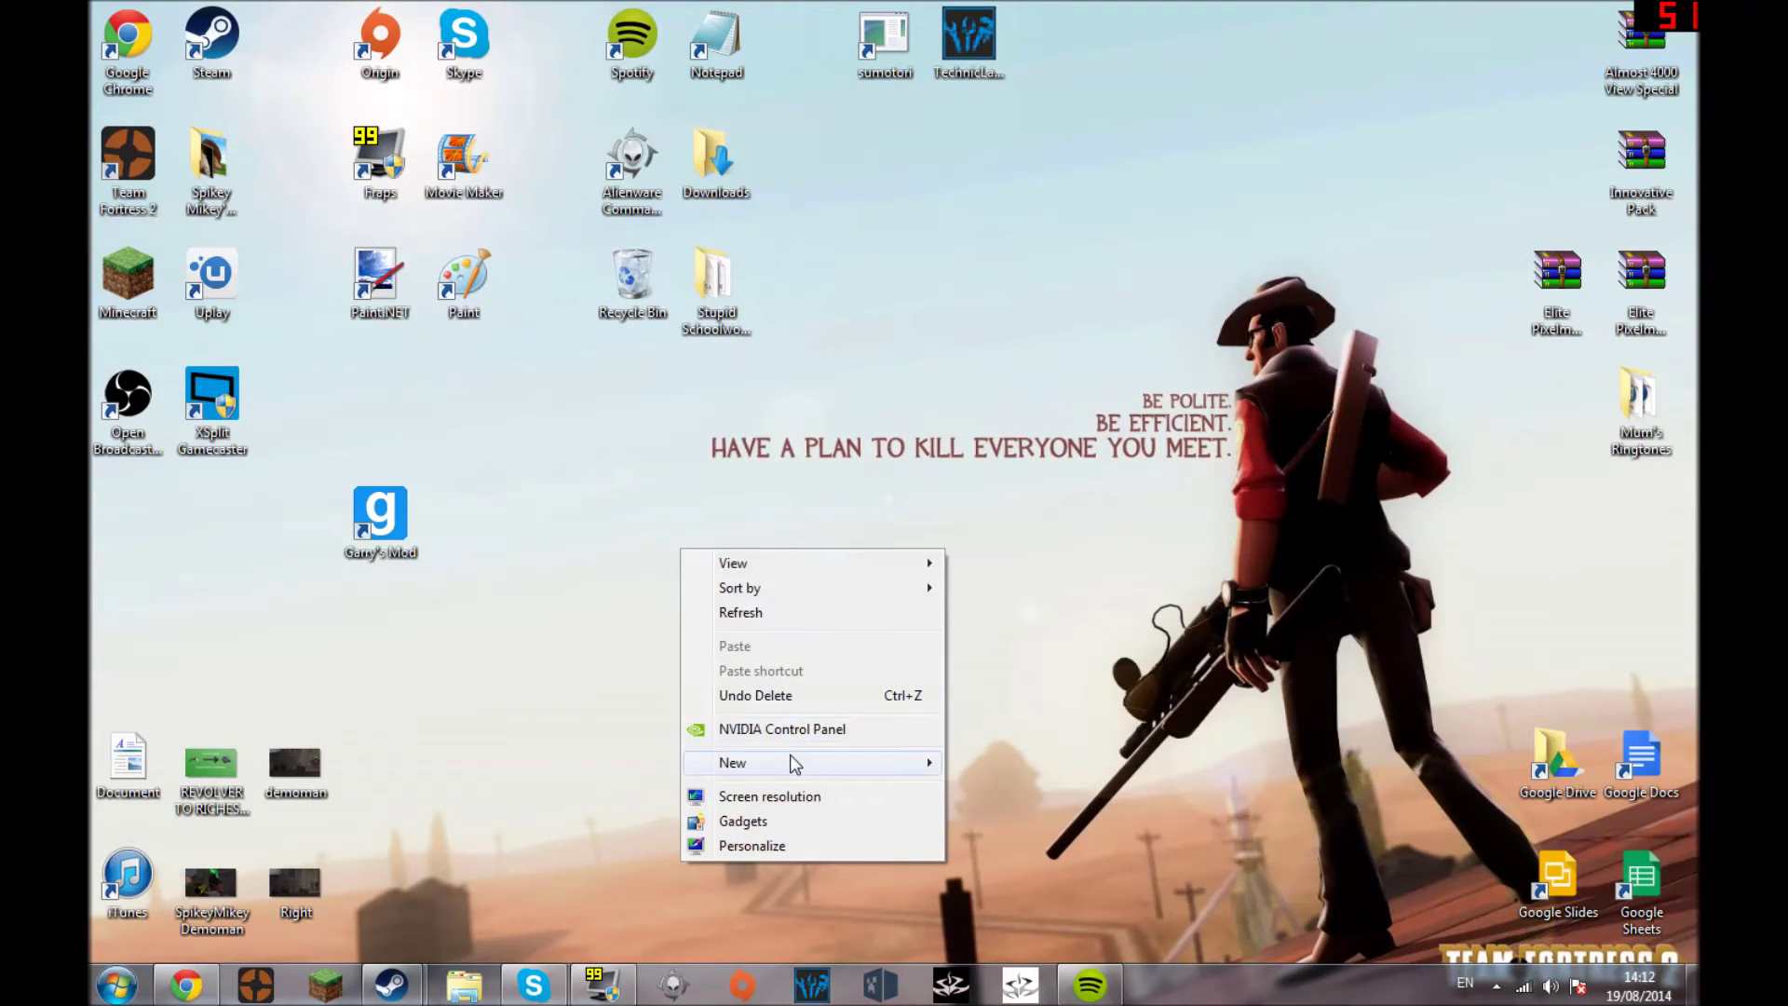
Start a new shortcut and browse into C:\Program Files (x86)
mouse_move(791, 759)
left_click(996, 559)
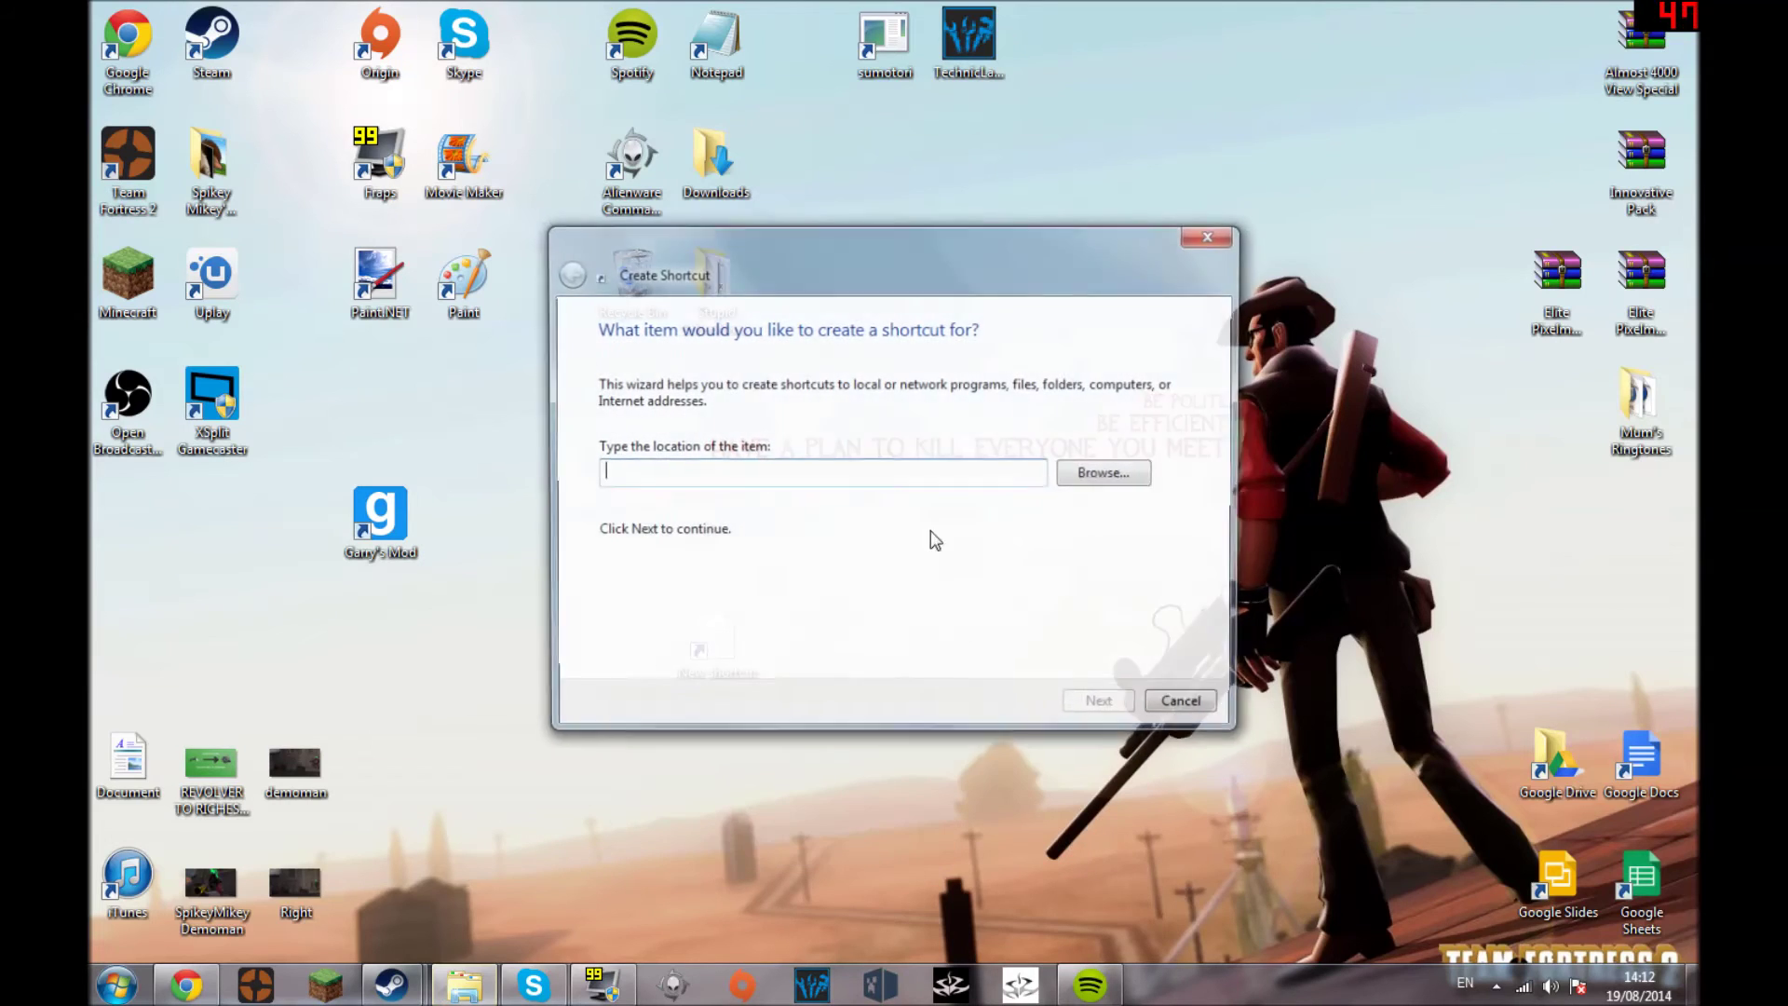
left_click(1113, 477)
double_click(801, 506)
left_click(809, 525)
scroll(936, 463, "down", 4)
scroll(884, 454, "up", 3)
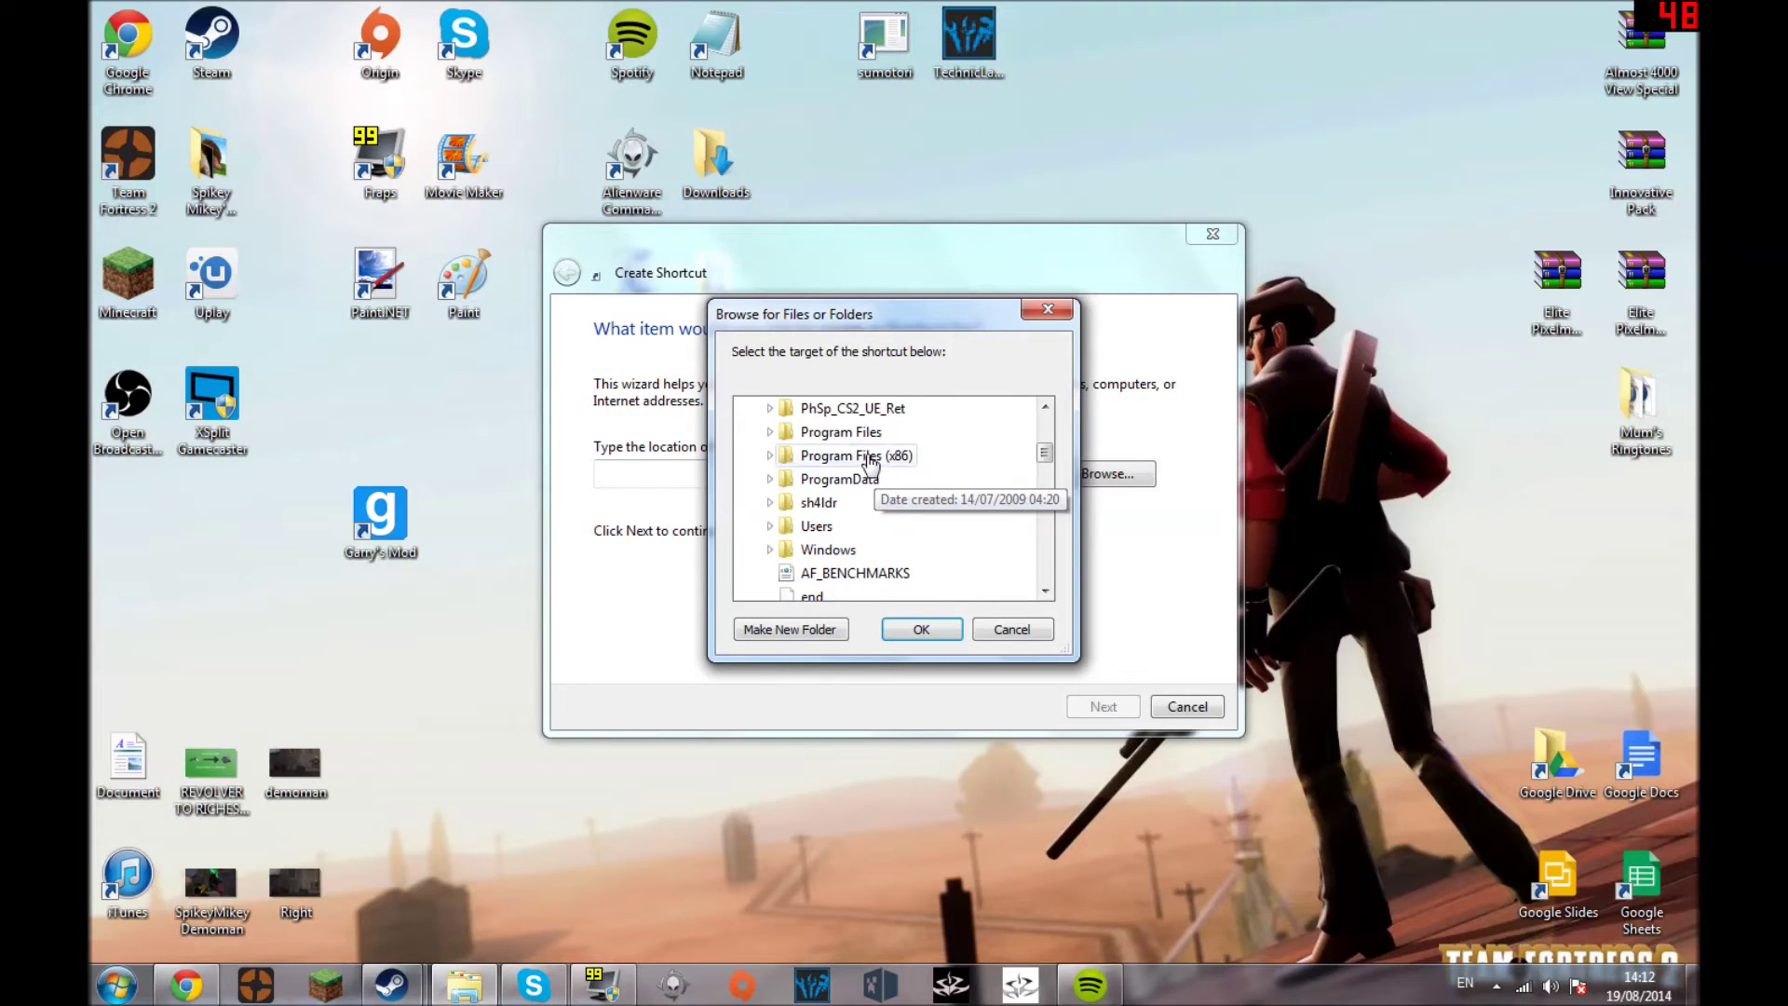
double_click(917, 503)
Open the Steam folder and confirm Steam.exe as the target
scroll(917, 508, "down", 3)
scroll(911, 513, "down", 8)
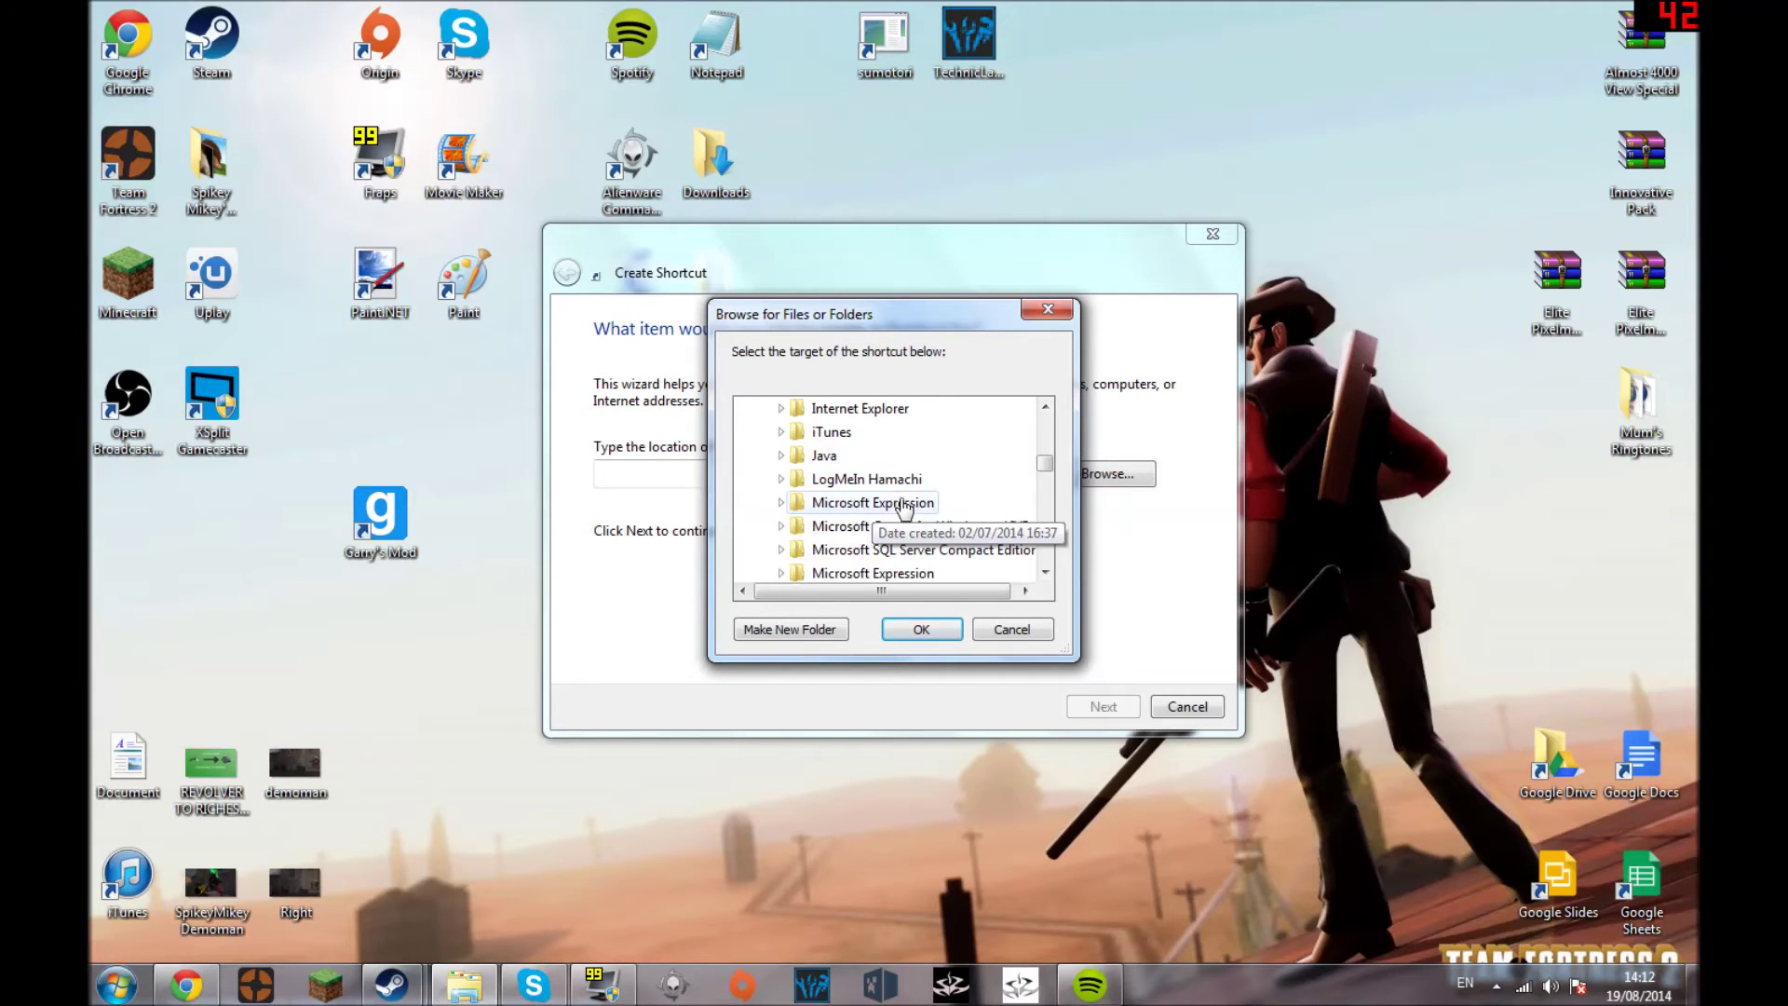
scroll(950, 526, "down", 3)
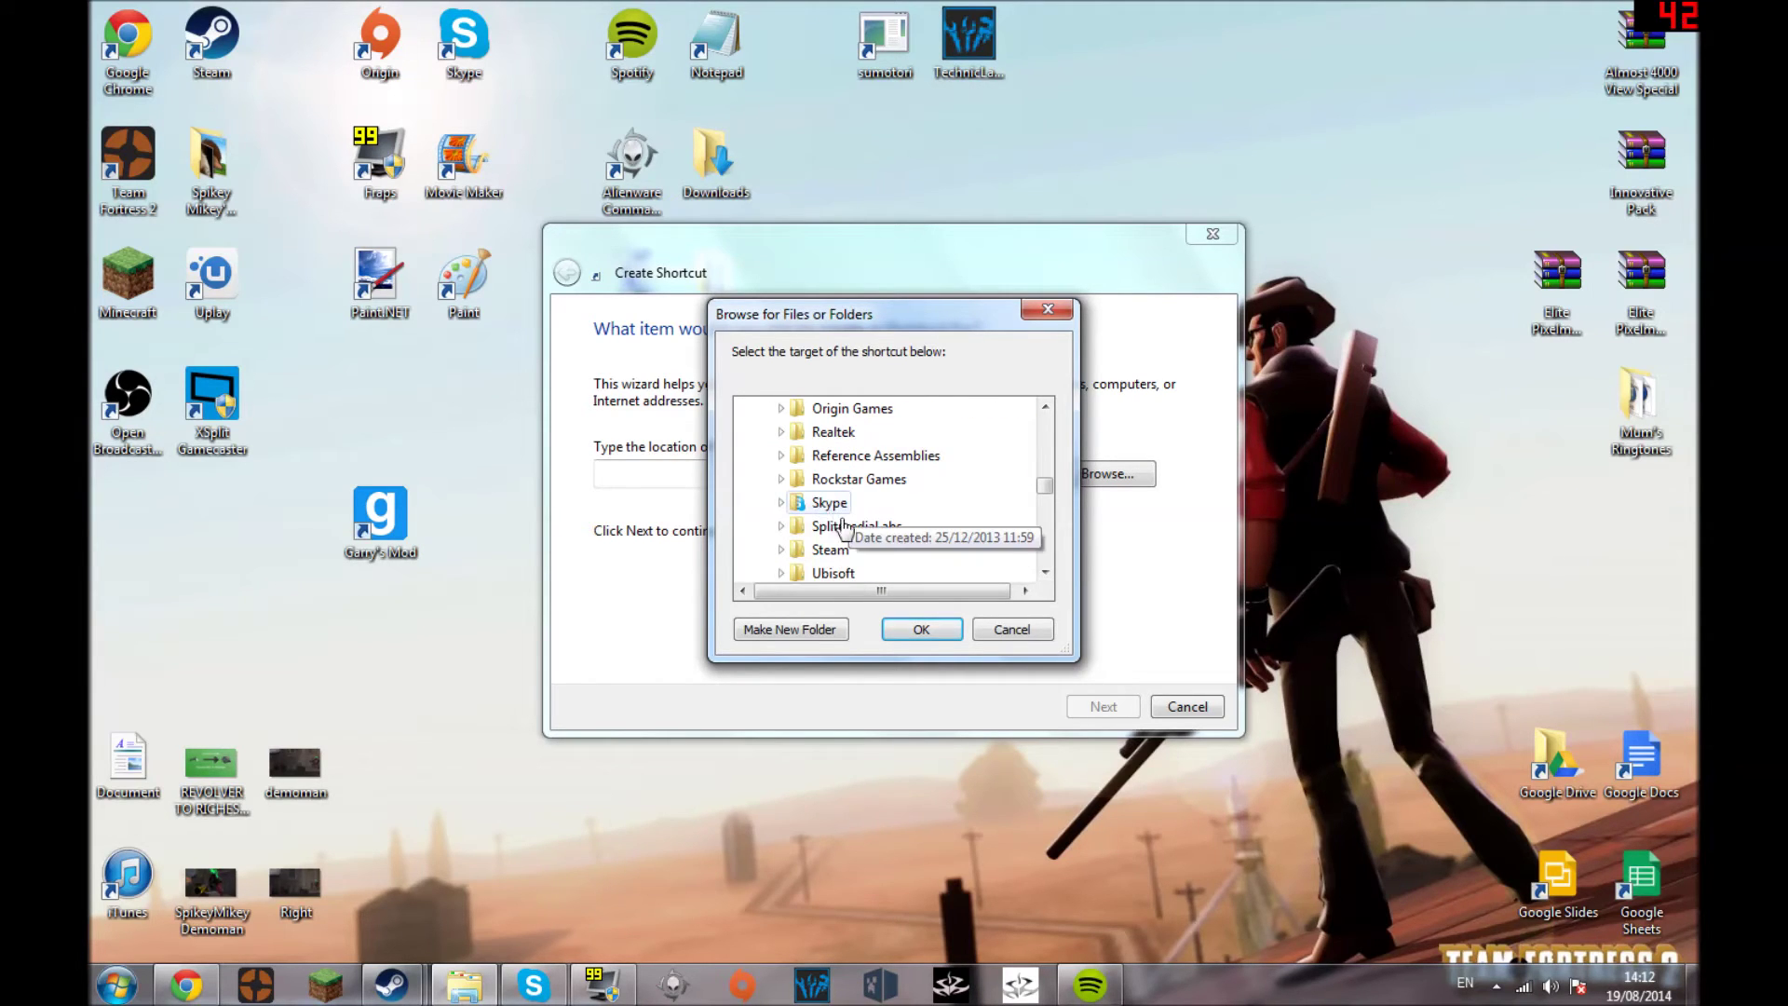
double_click(831, 549)
scroll(954, 550, "down", 7)
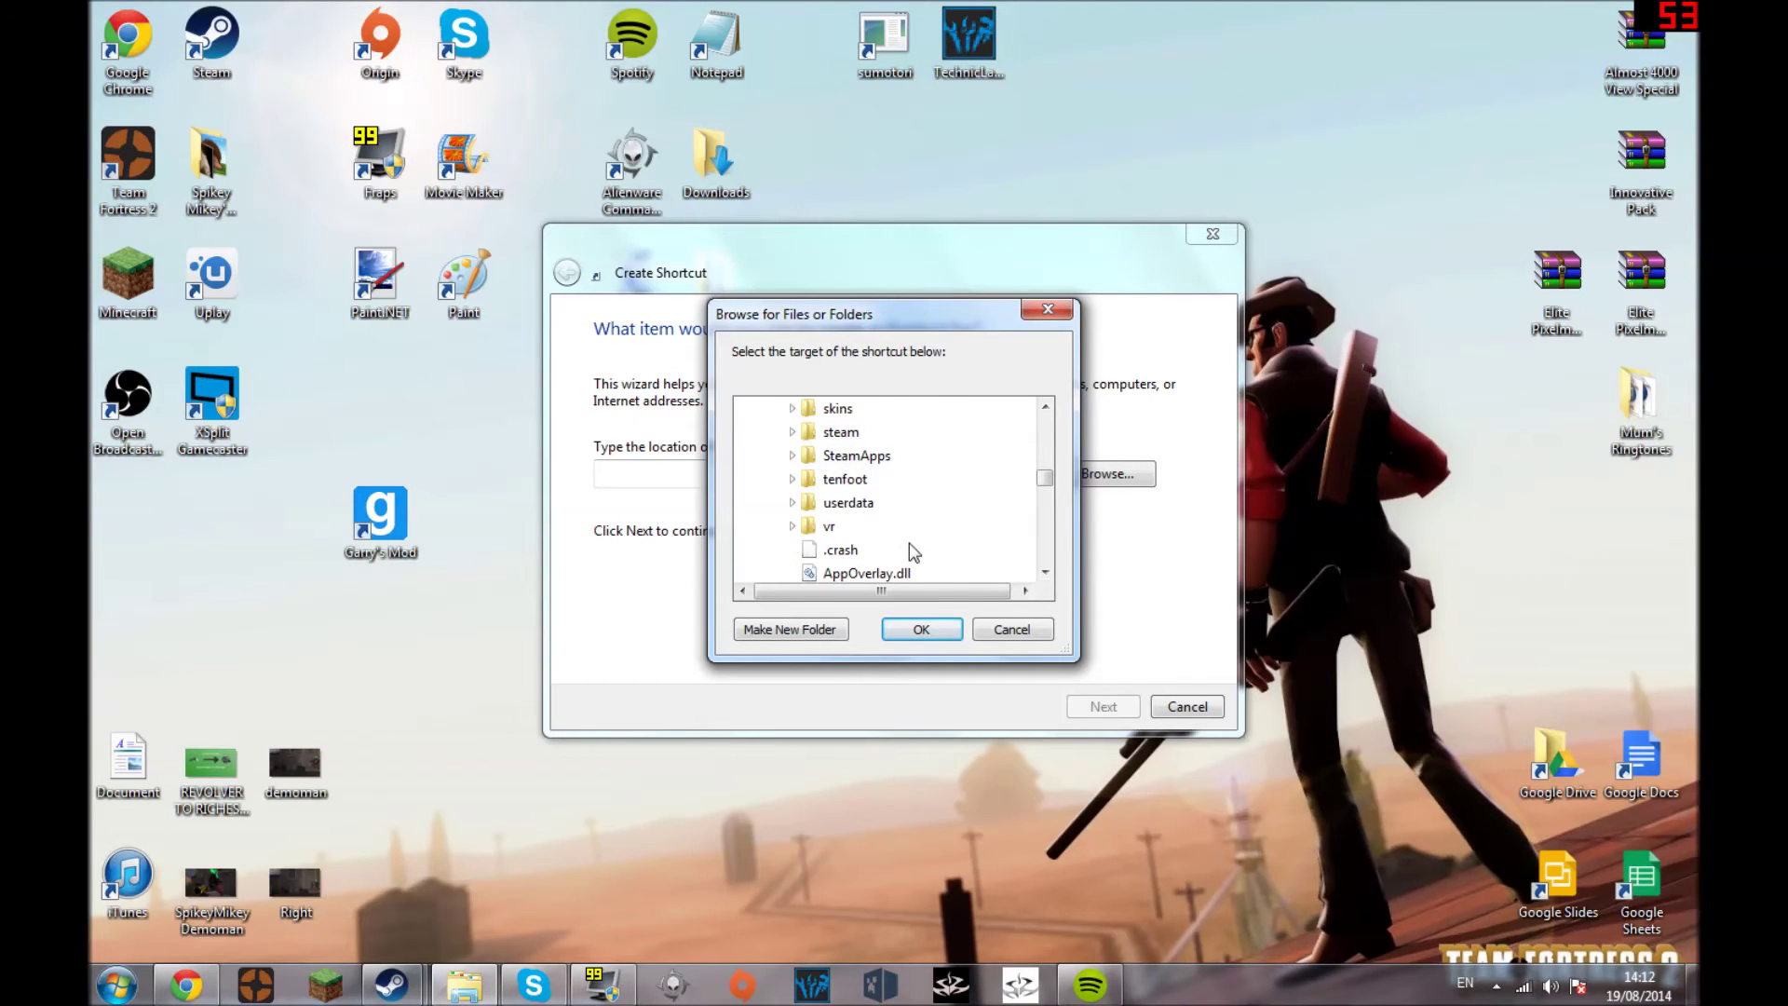
scroll(909, 544, "down", 10)
left_click(841, 431)
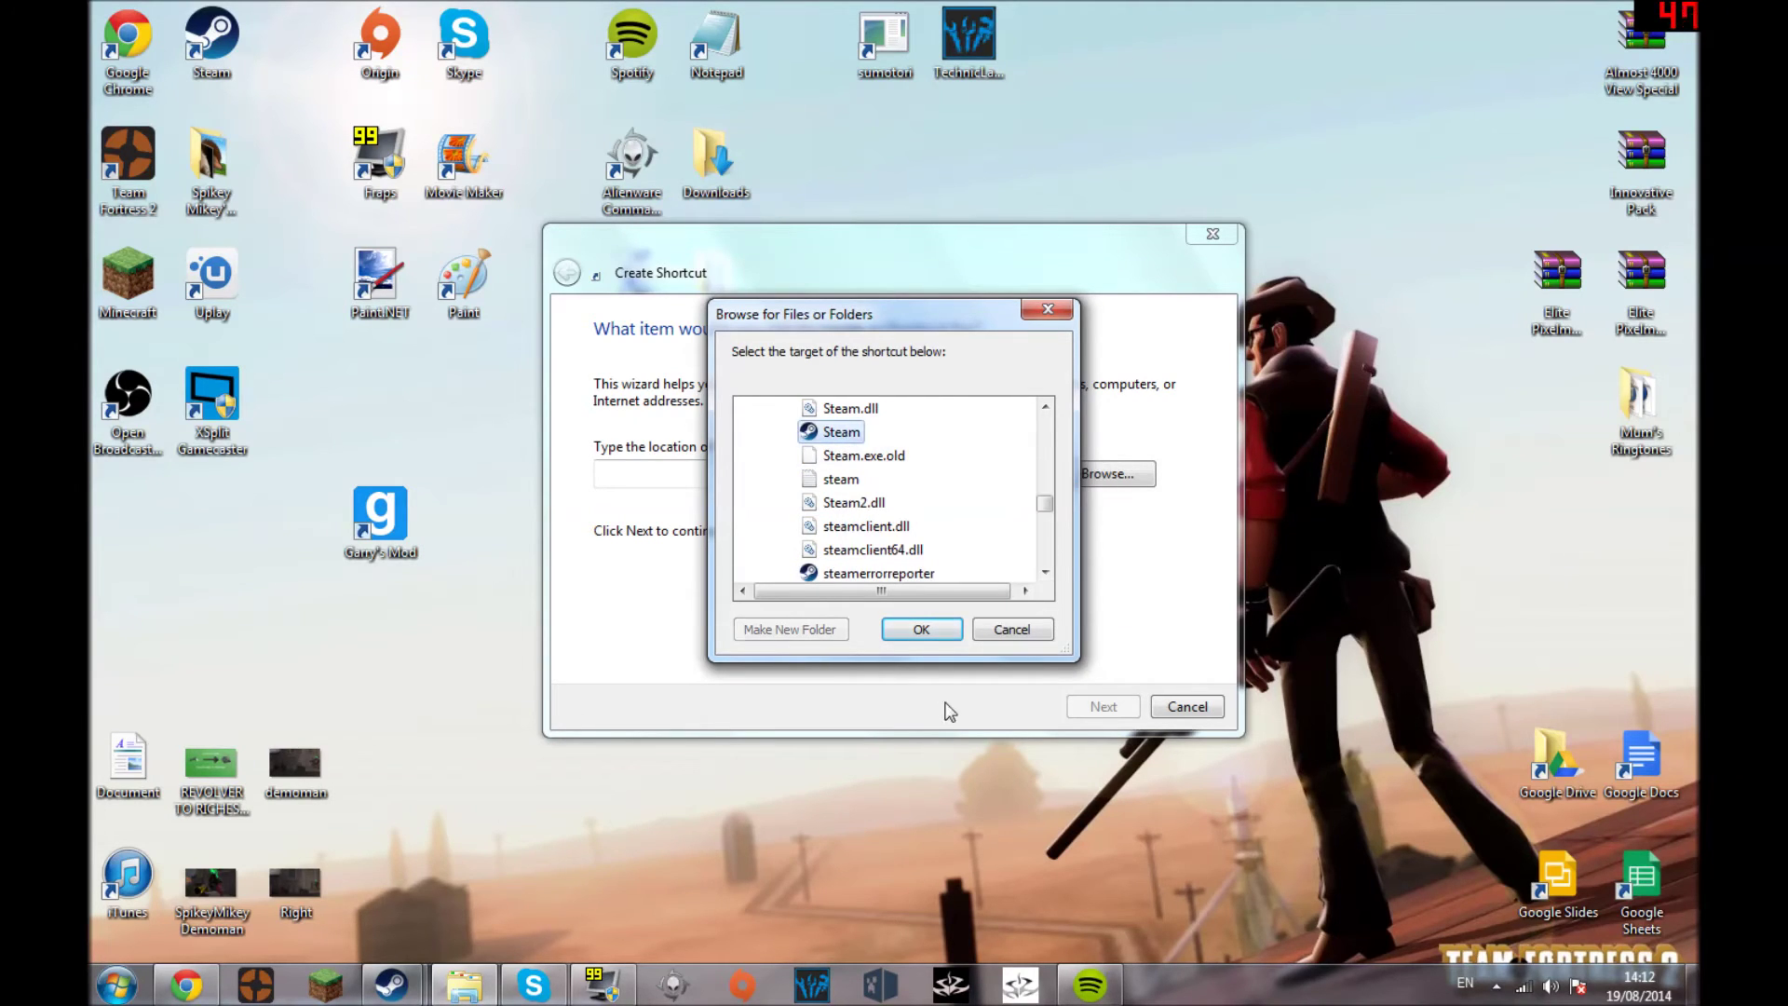
left_click(919, 630)
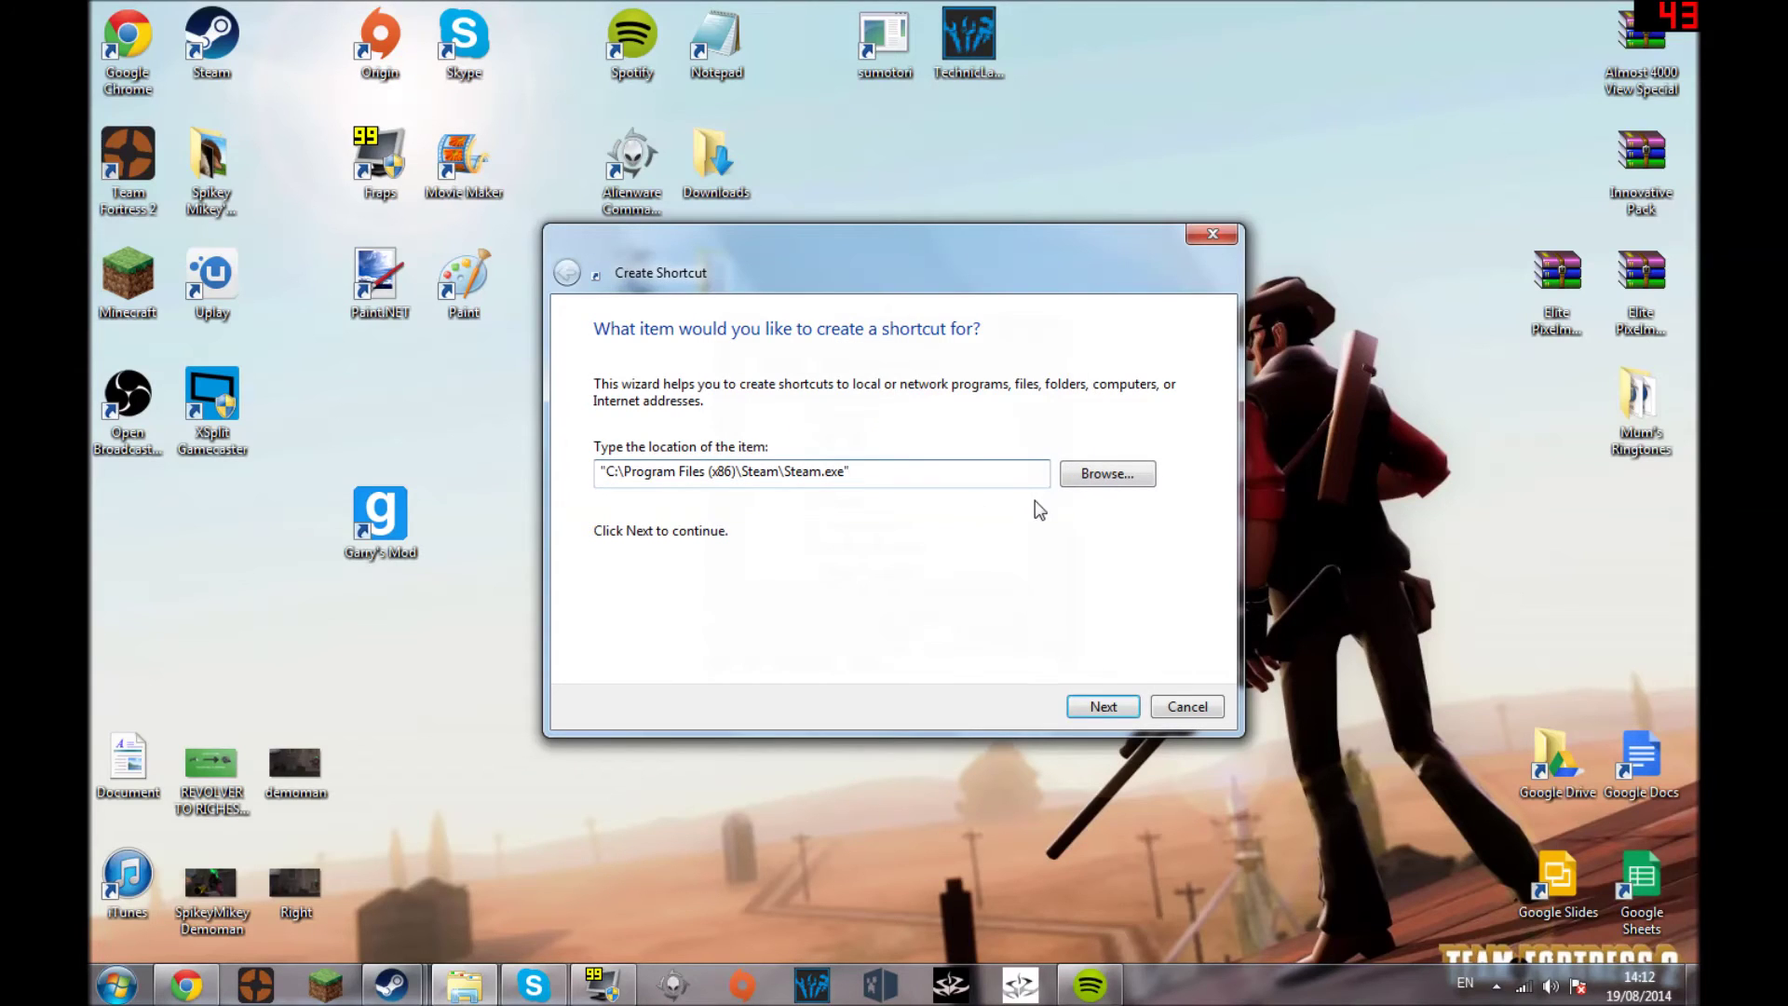
Append -applaunch 4000 to the path and name the shortcut Garry's Mod
type("-applaunch 4000")
left_click(1104, 706)
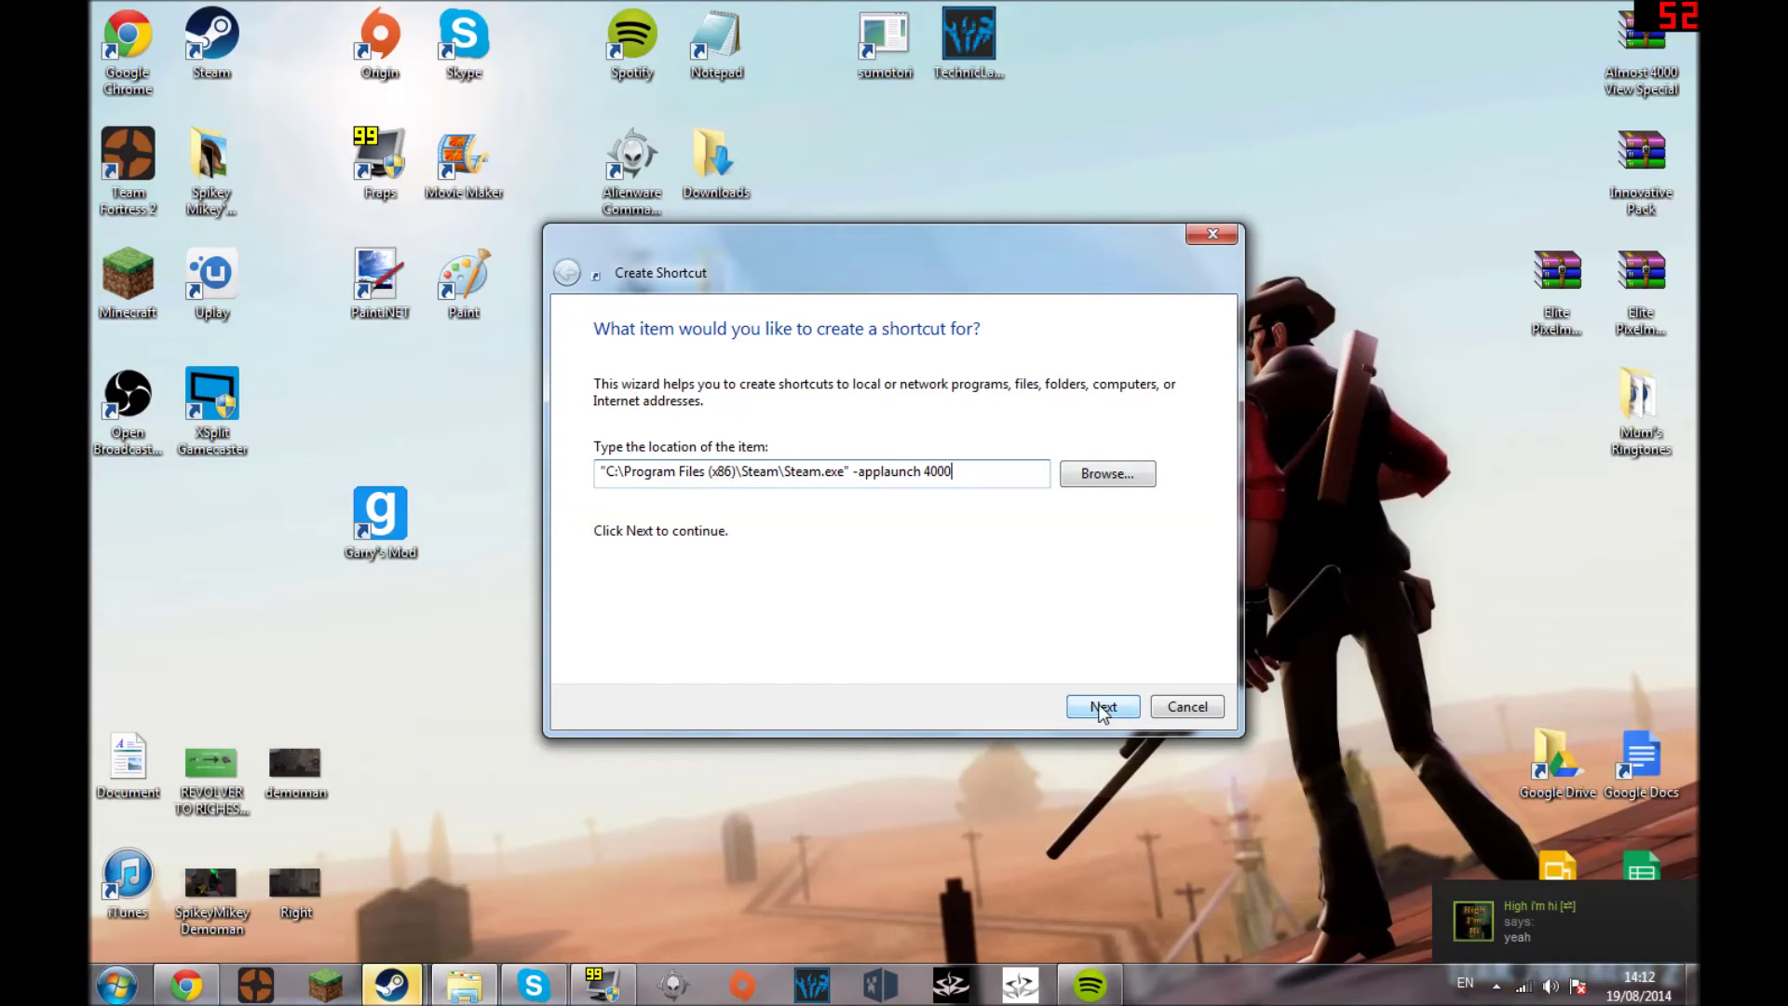
type("Garyy")
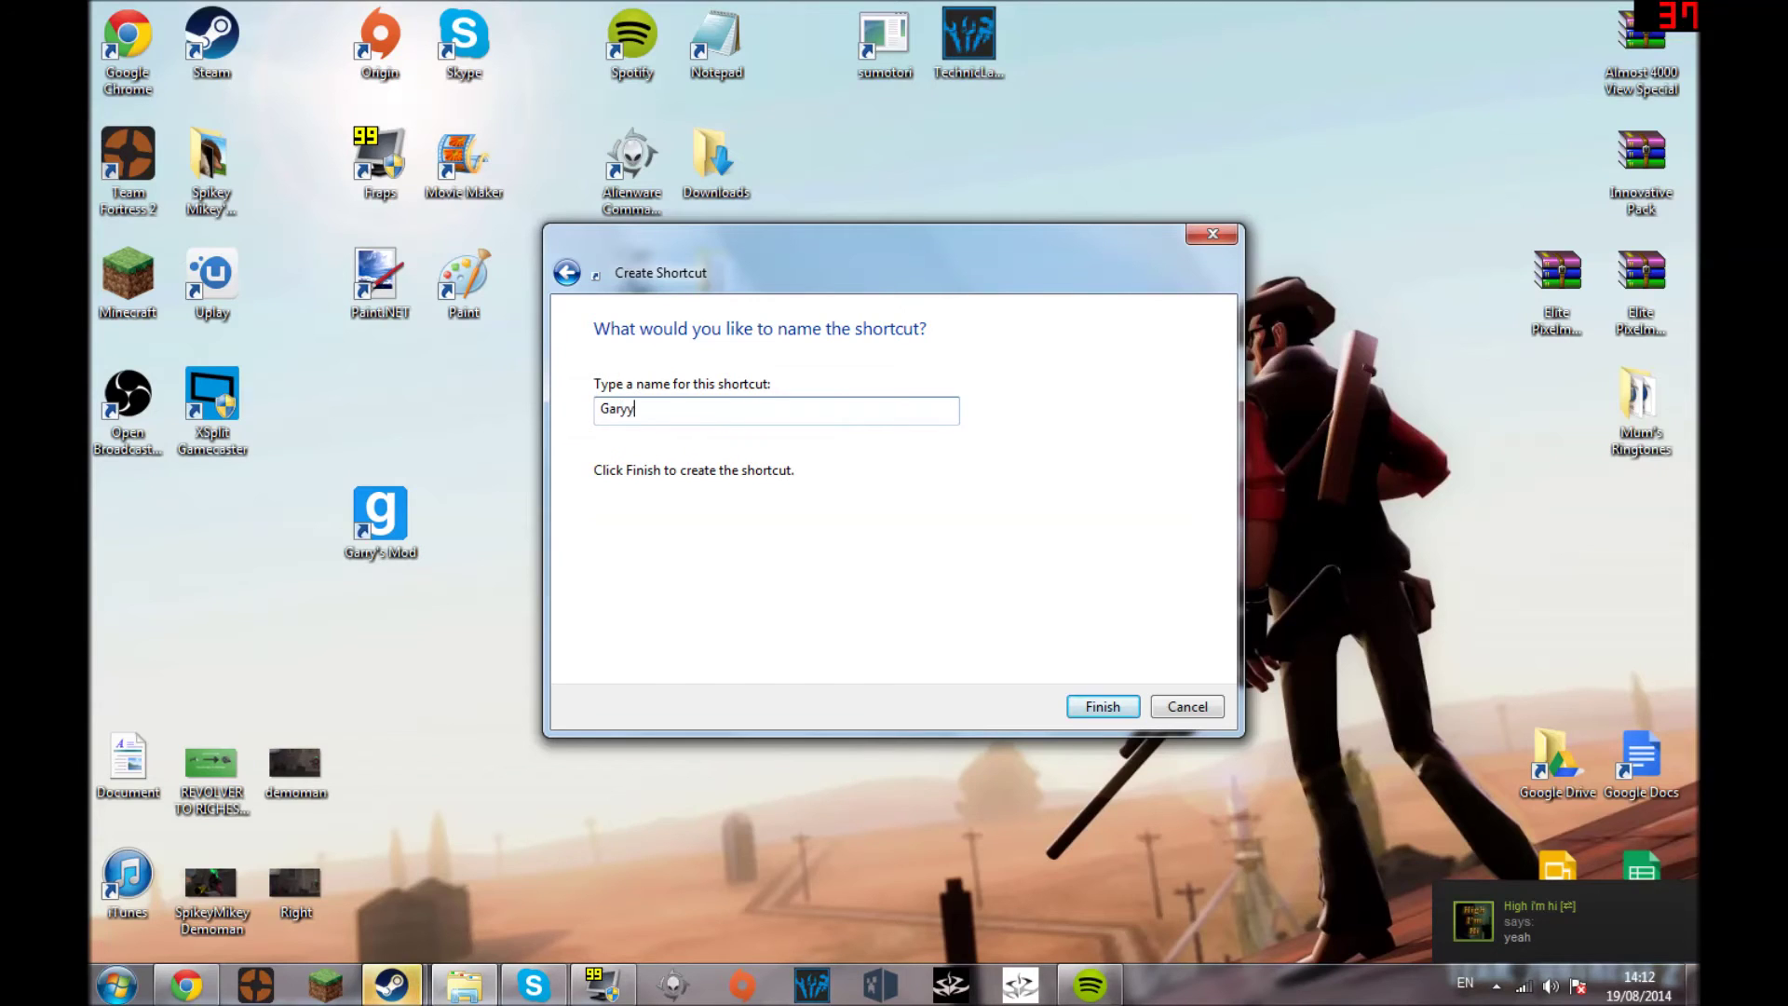
key("BackSpace")
key("BackSpace")
type("ry")
key("Return")
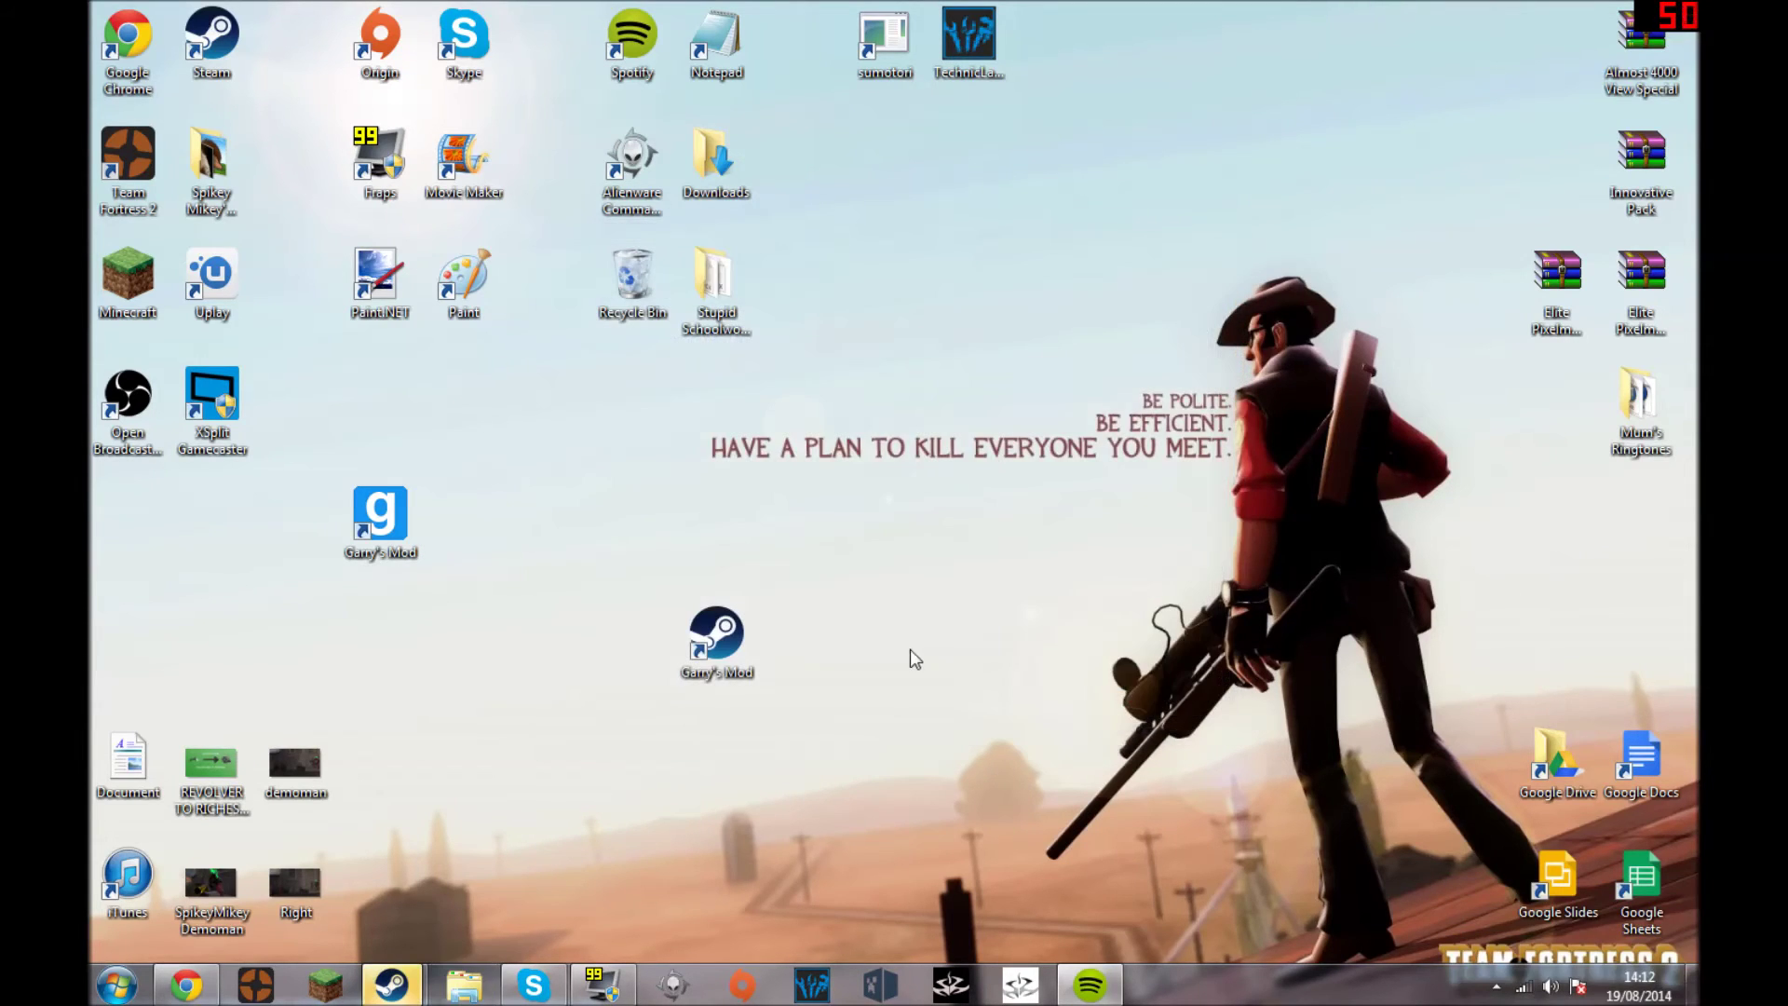
Change the new shortcut's icon to the Garry's Mod icon from steam\games and apply
left_click(716, 642)
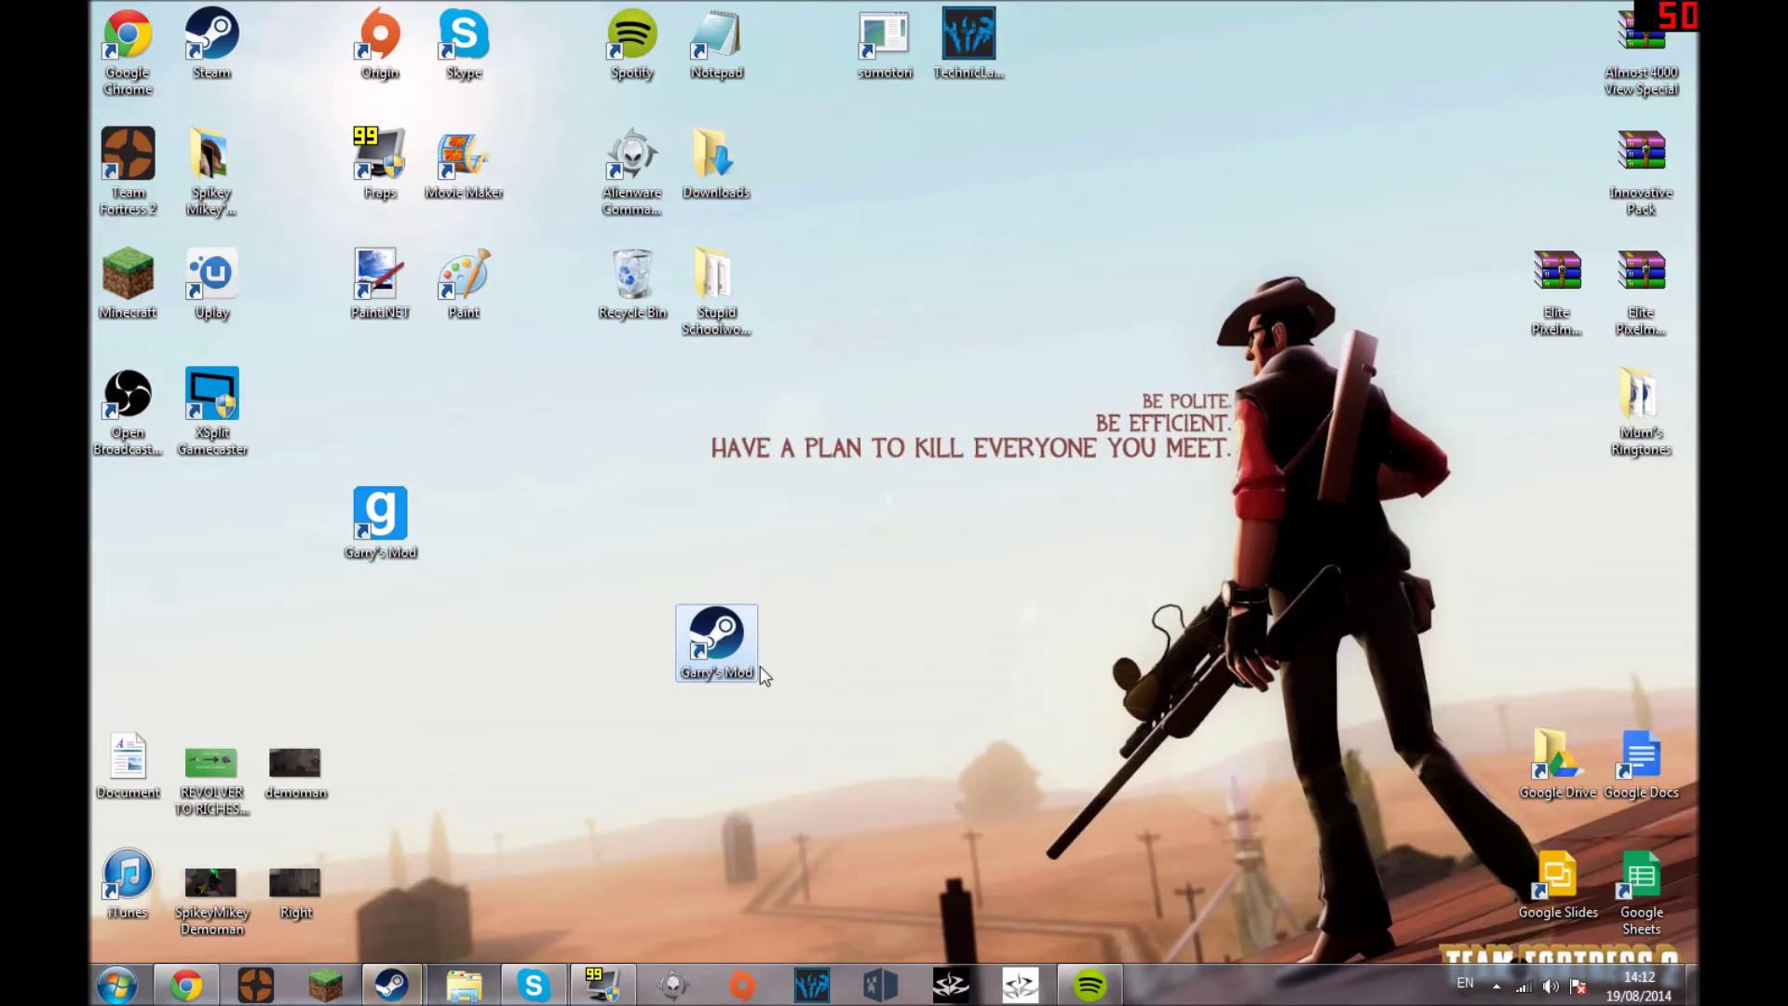
right_click(726, 651)
left_click(811, 626)
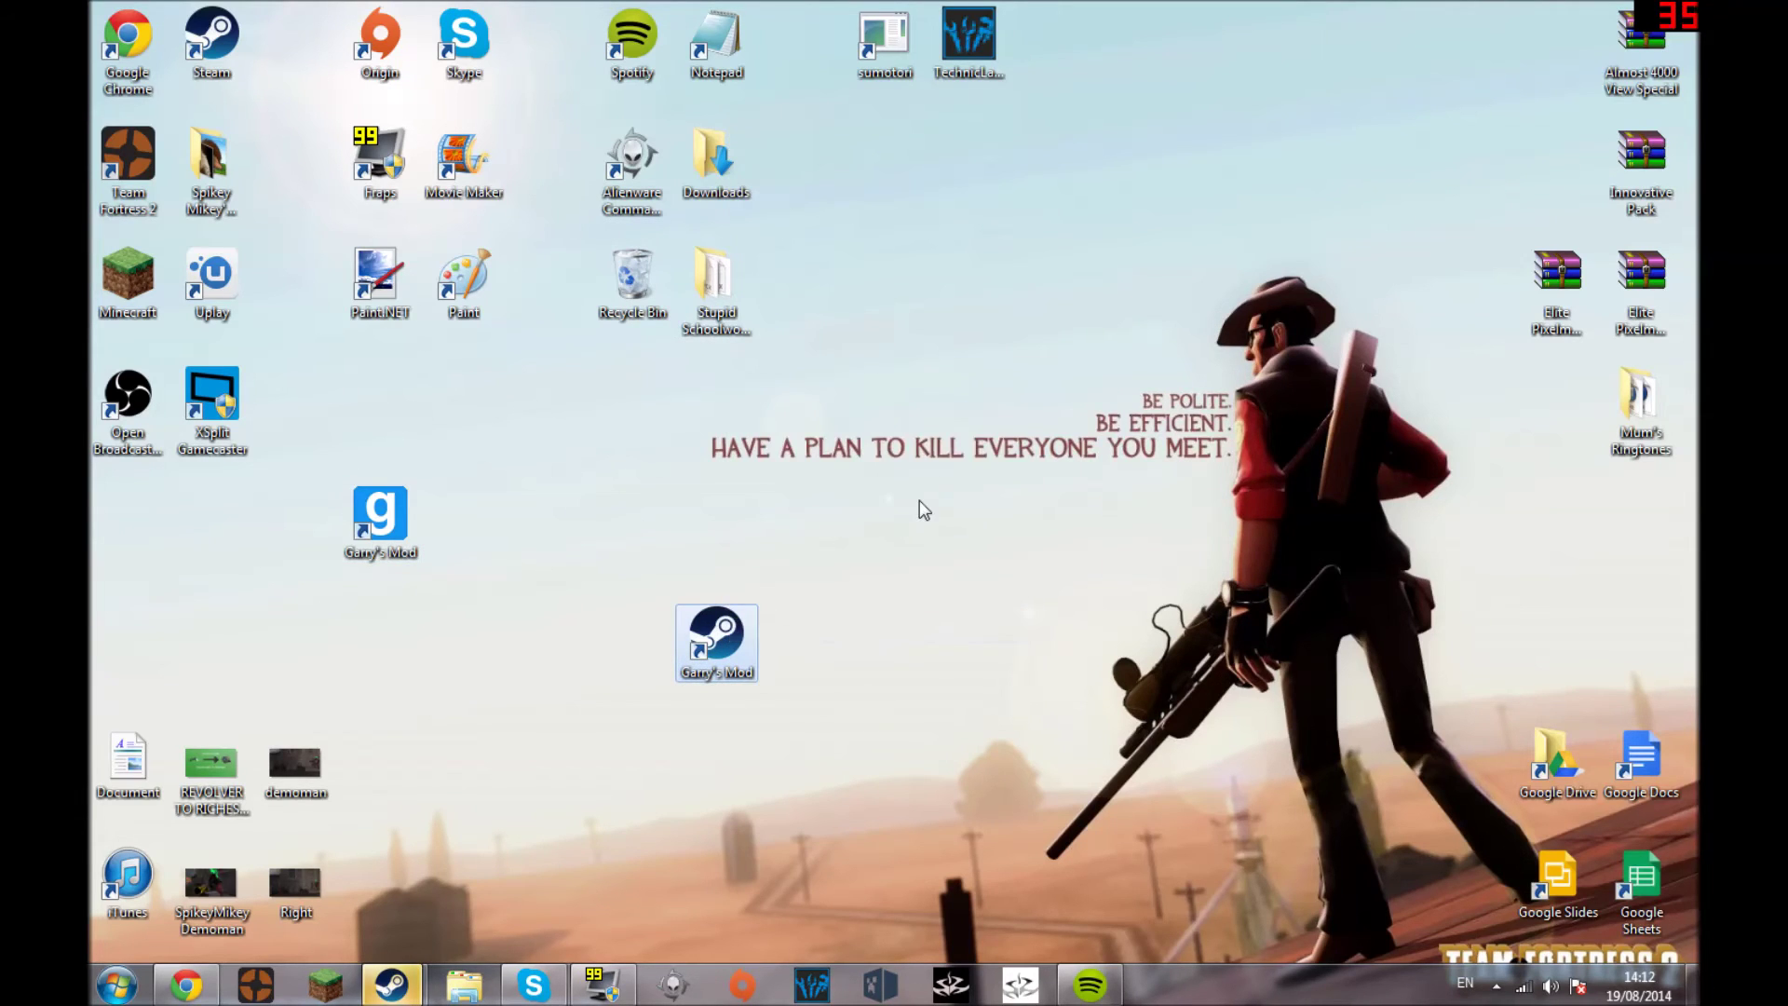
left_click(966, 771)
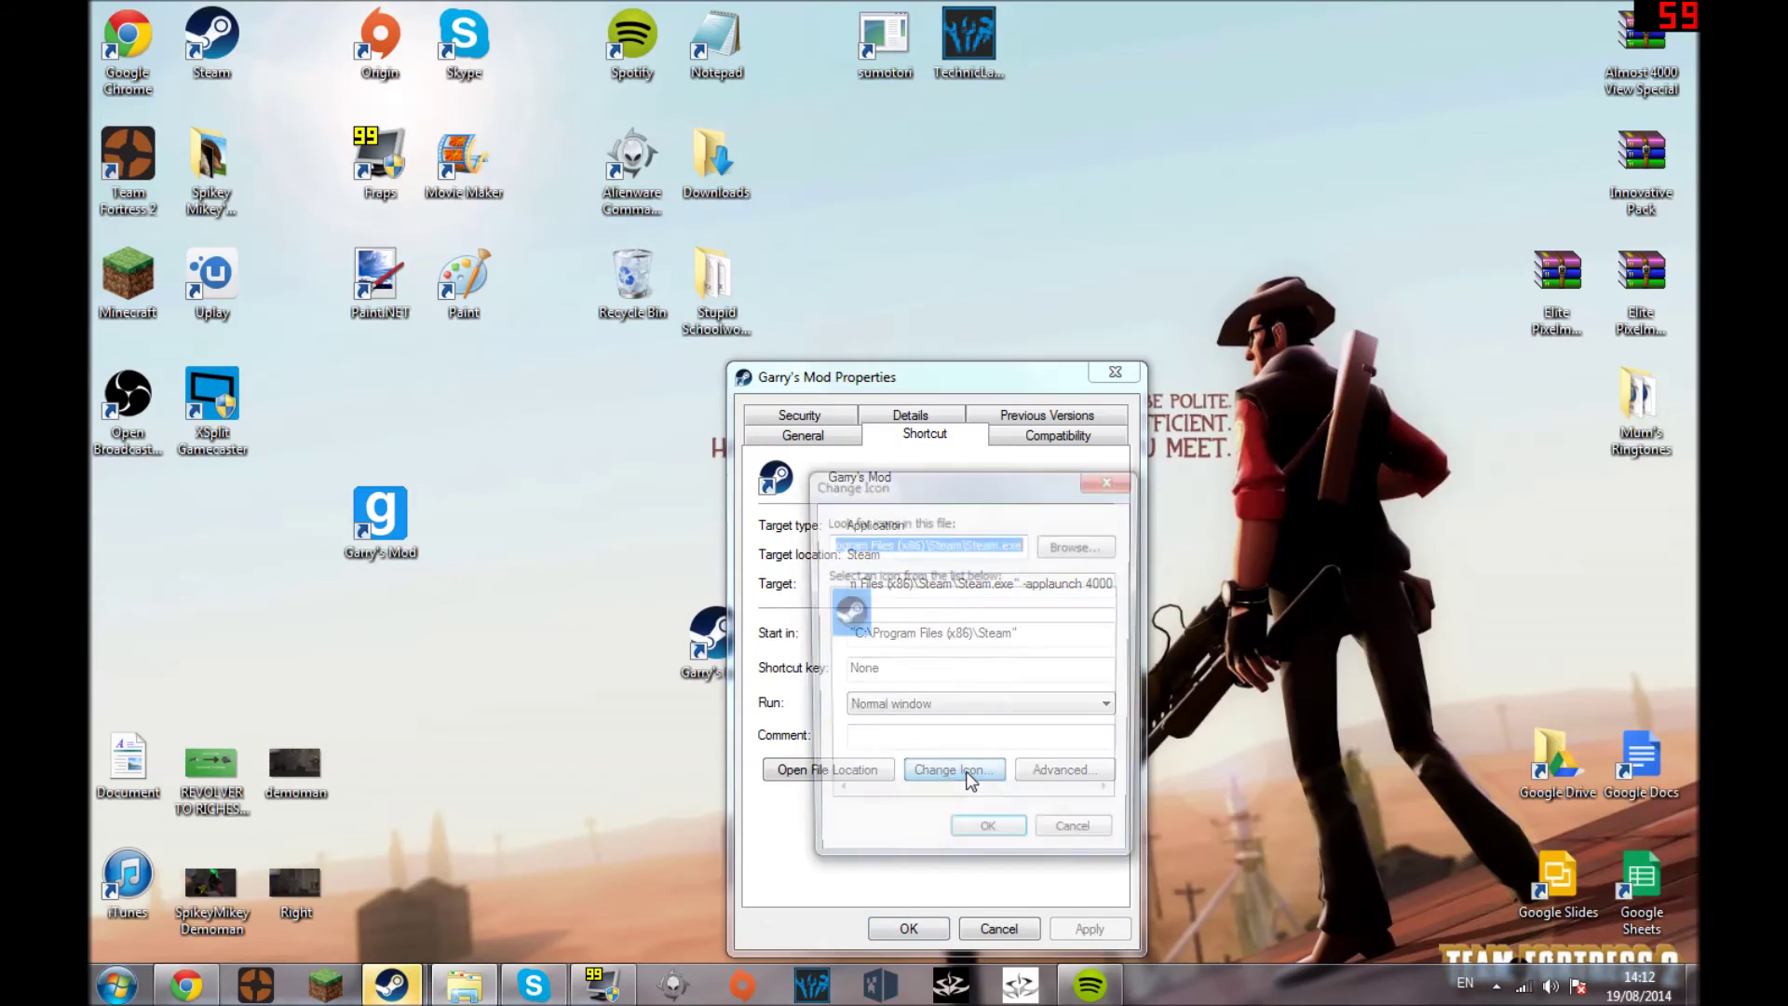
left_click(1071, 547)
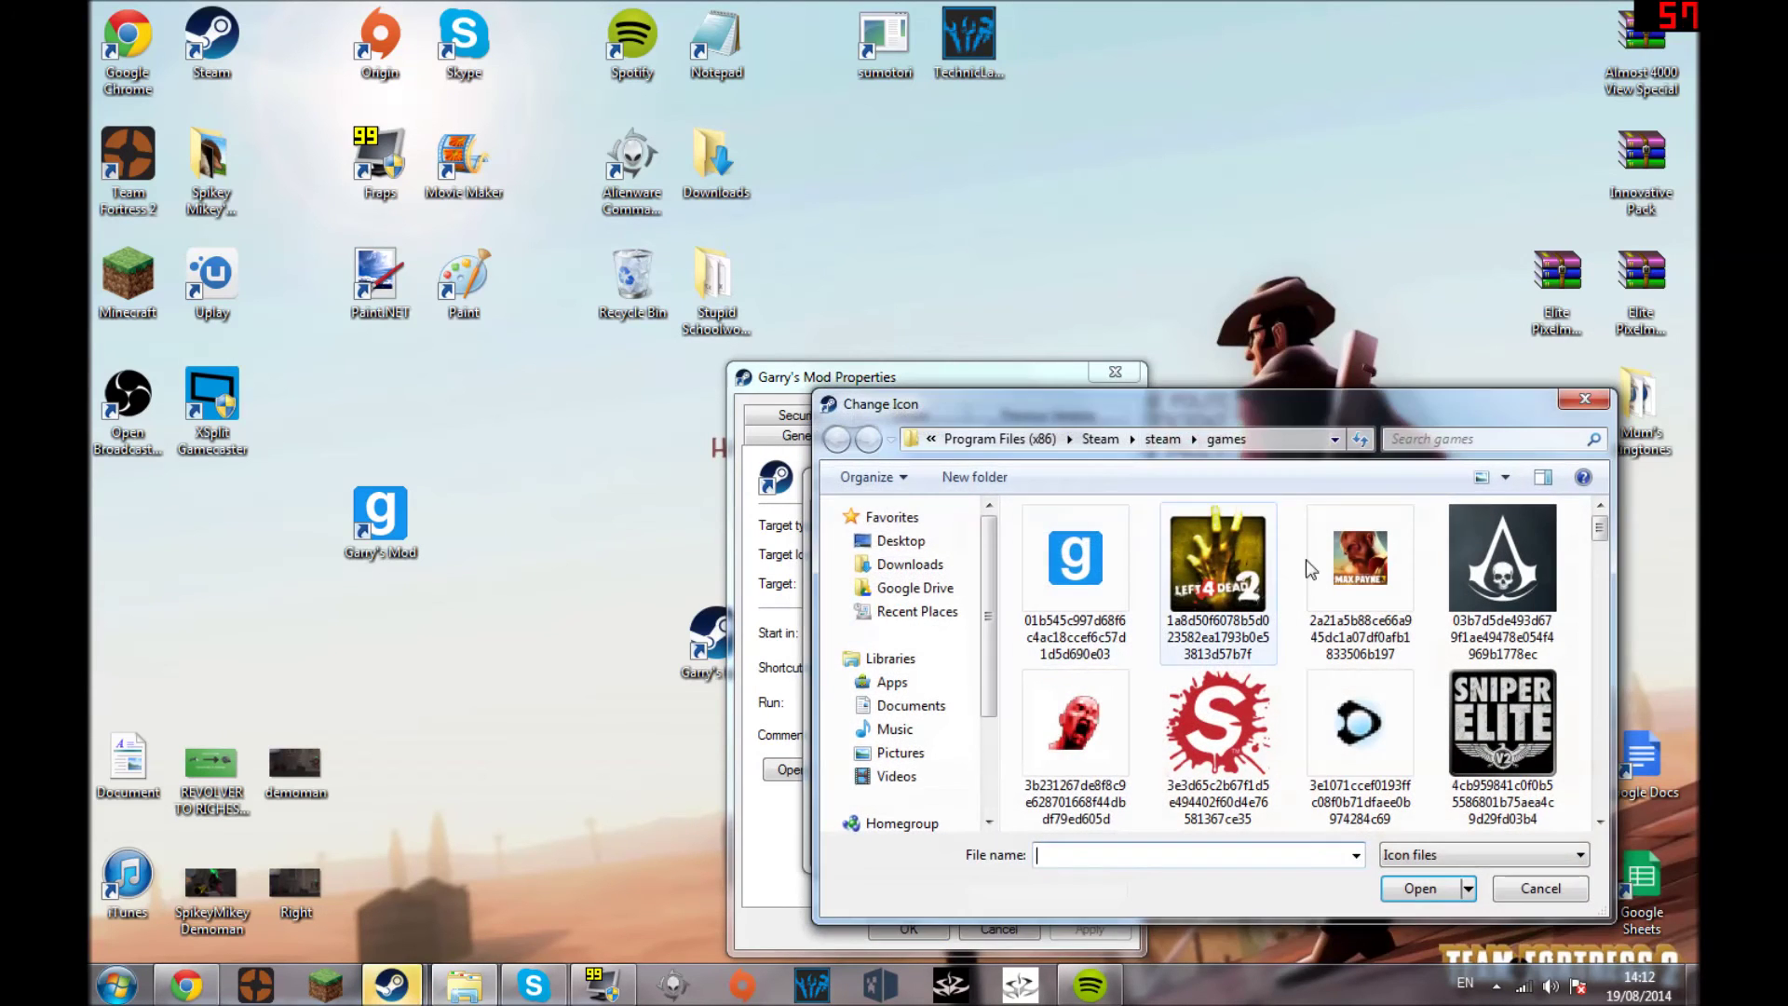
left_click_drag(1326, 398, 1306, 335)
double_click(1090, 496)
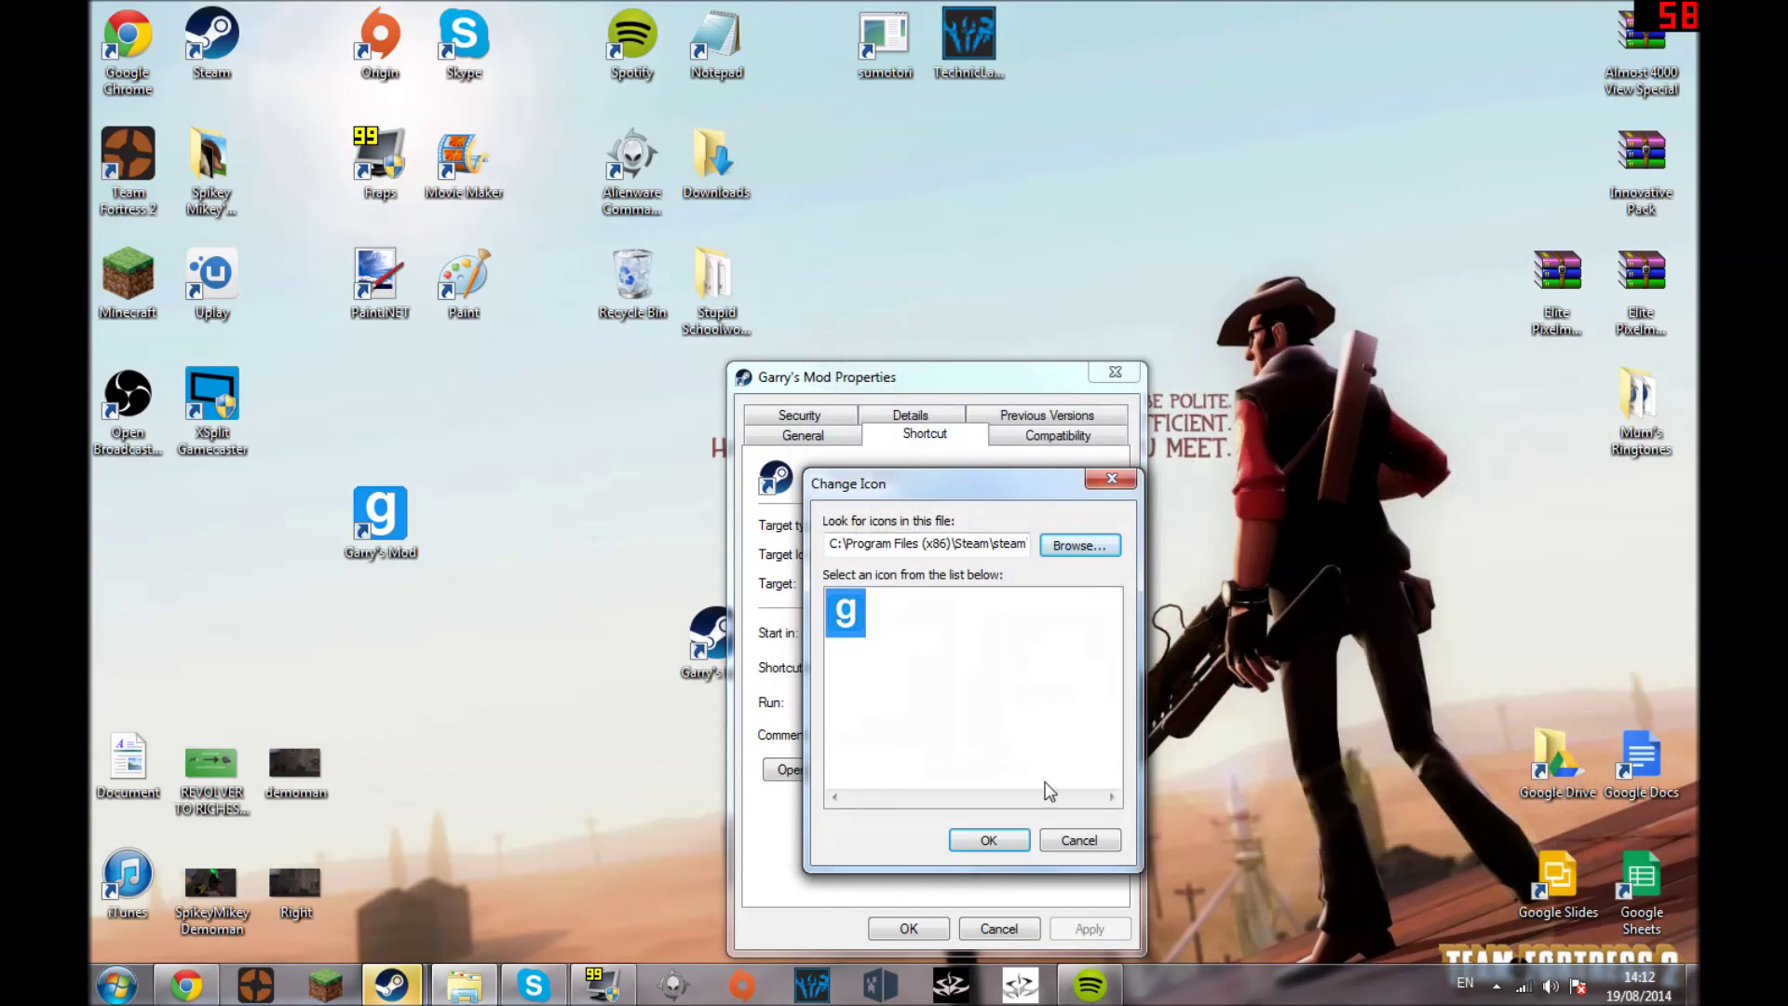
left_click(989, 838)
left_click(1070, 928)
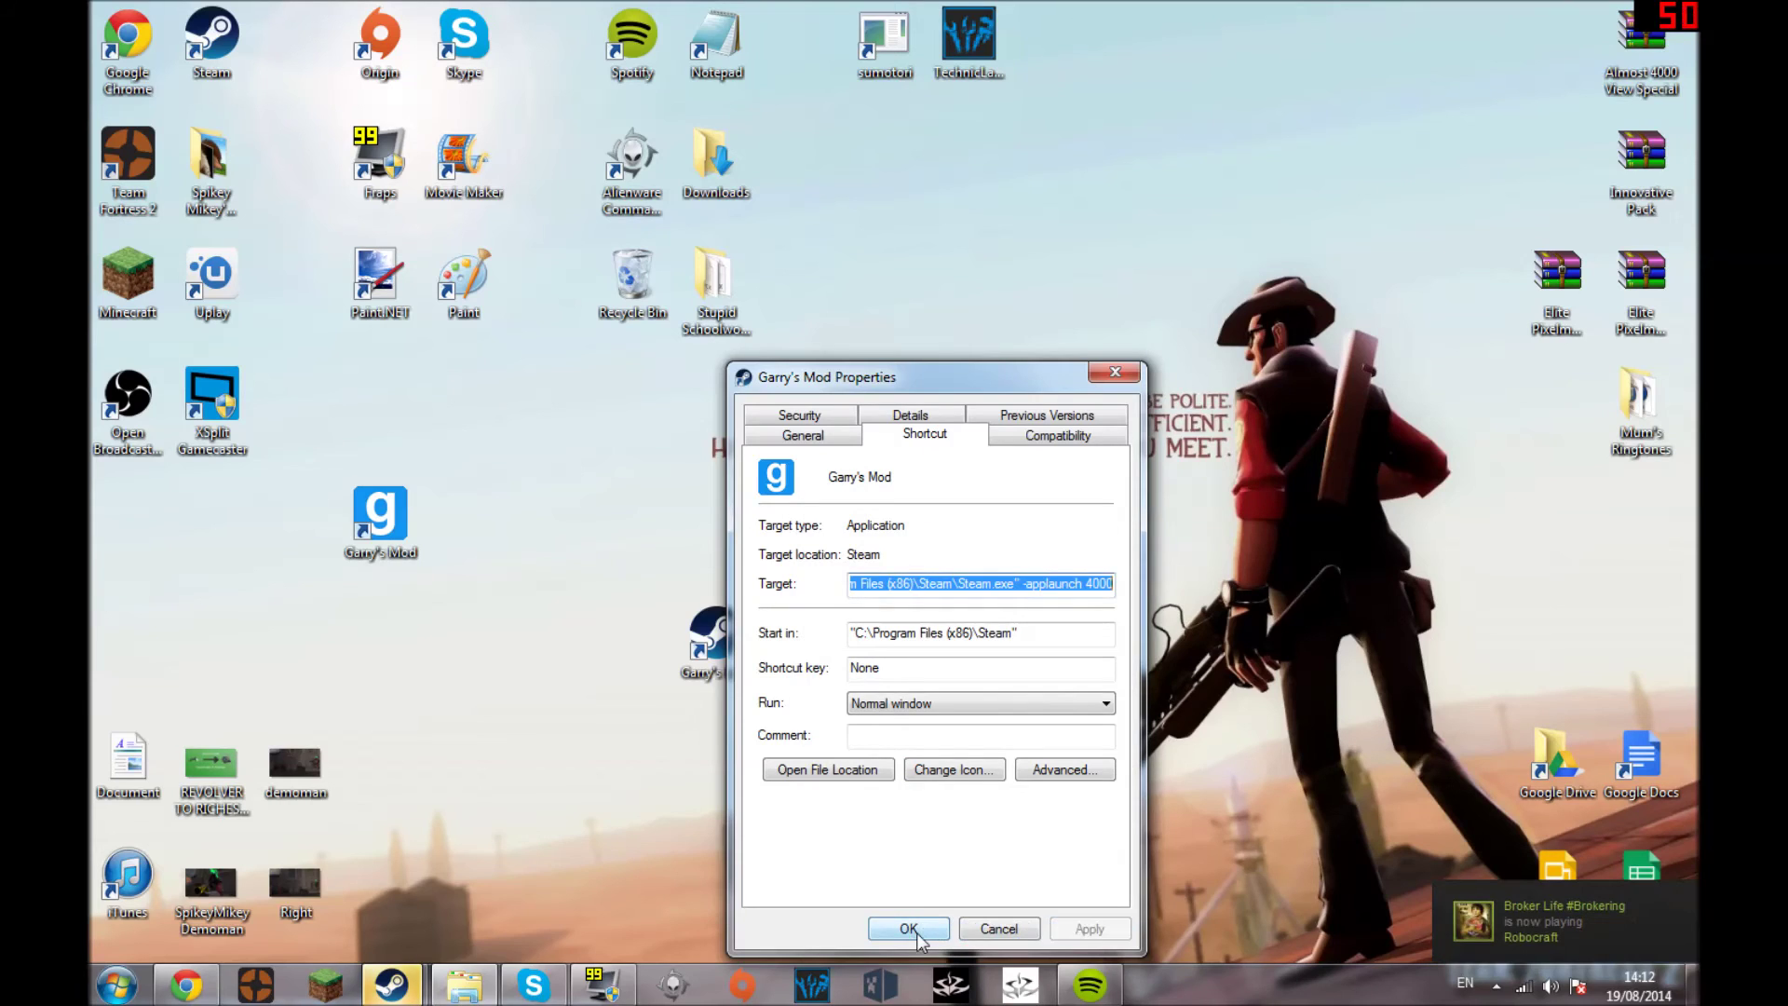
left_click(909, 927)
Pin Garry's Mod to the taskbar, move Steam after Chrome, and delete both desktop shortcuts
left_click_drag(734, 649, 326, 978)
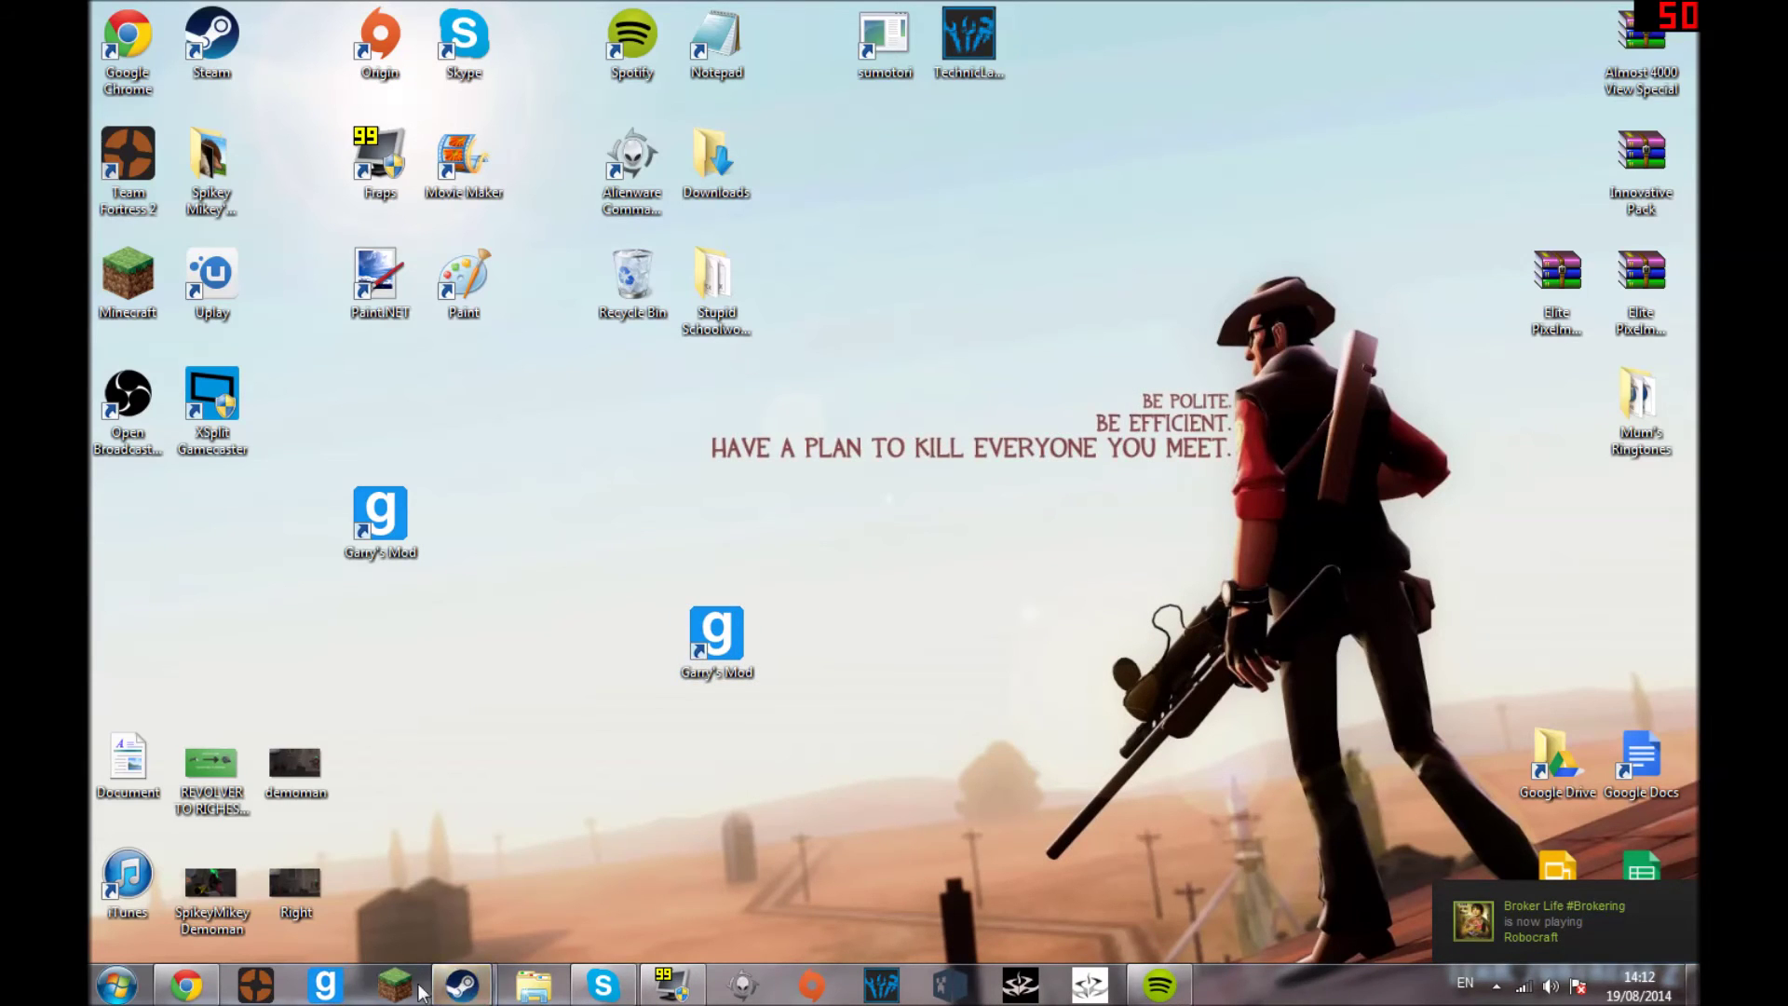
left_click_drag(461, 982, 282, 976)
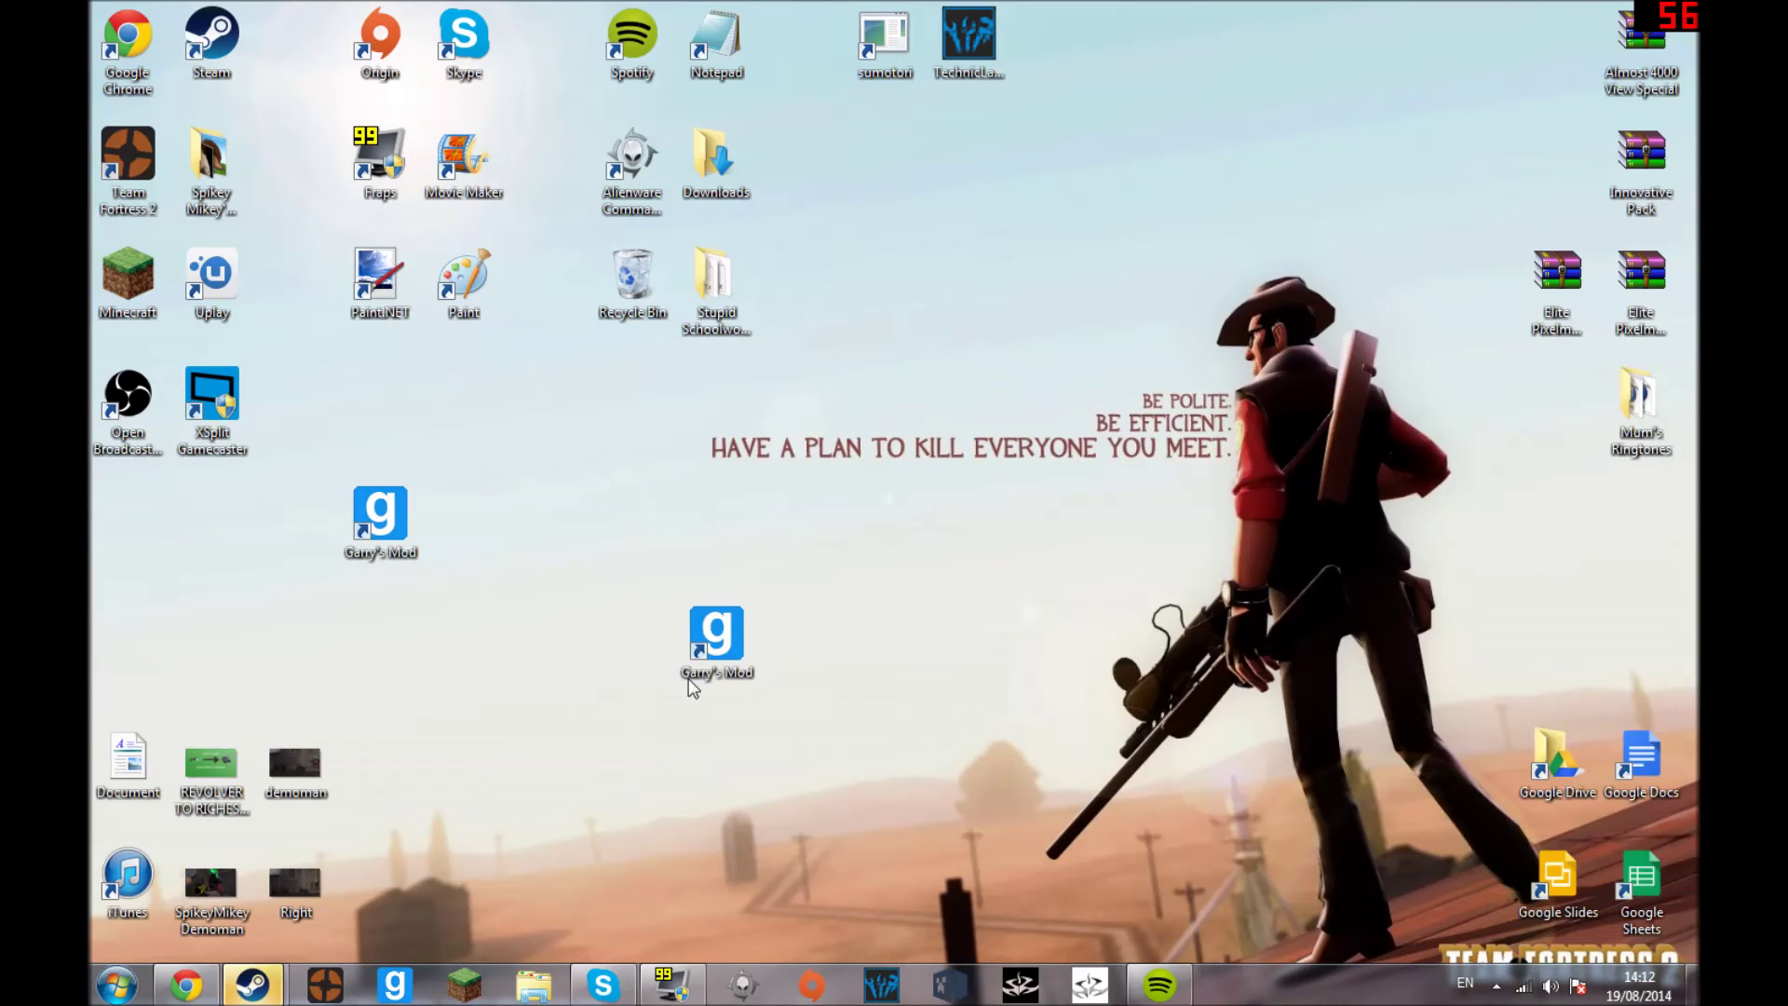
left_click_drag(552, 523, 481, 529)
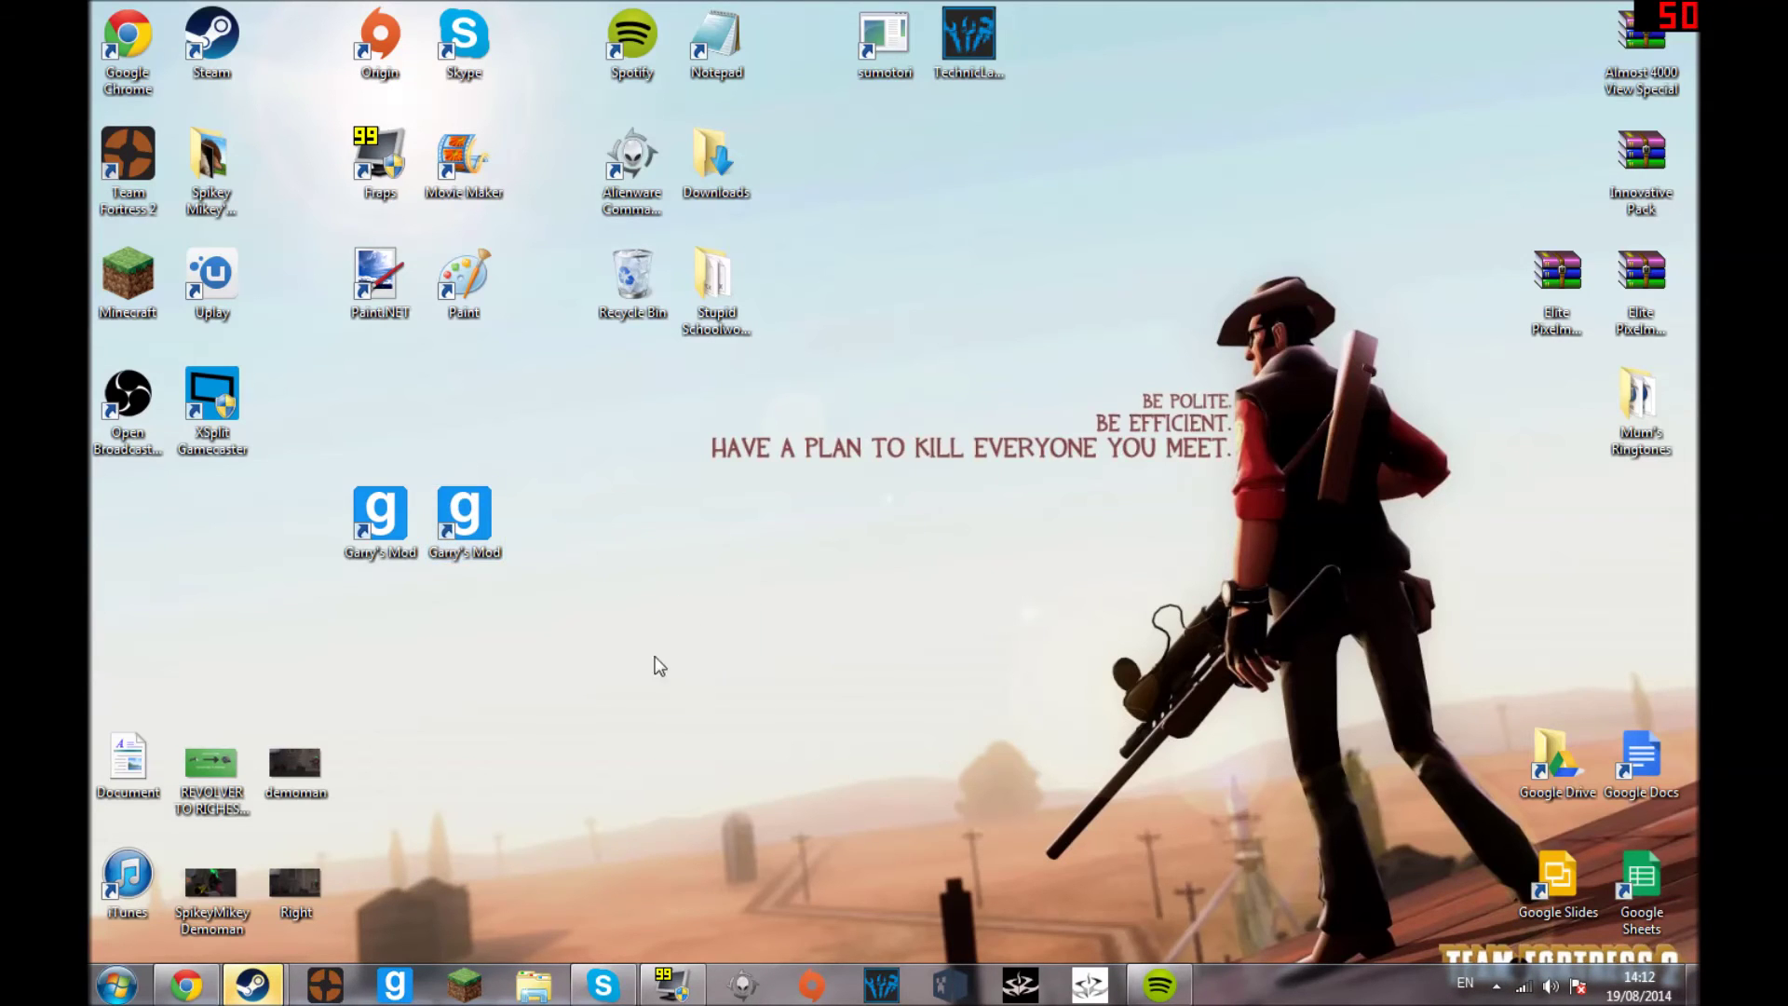
left_click_drag(654, 663, 272, 563)
key("Delete")
key("Return")
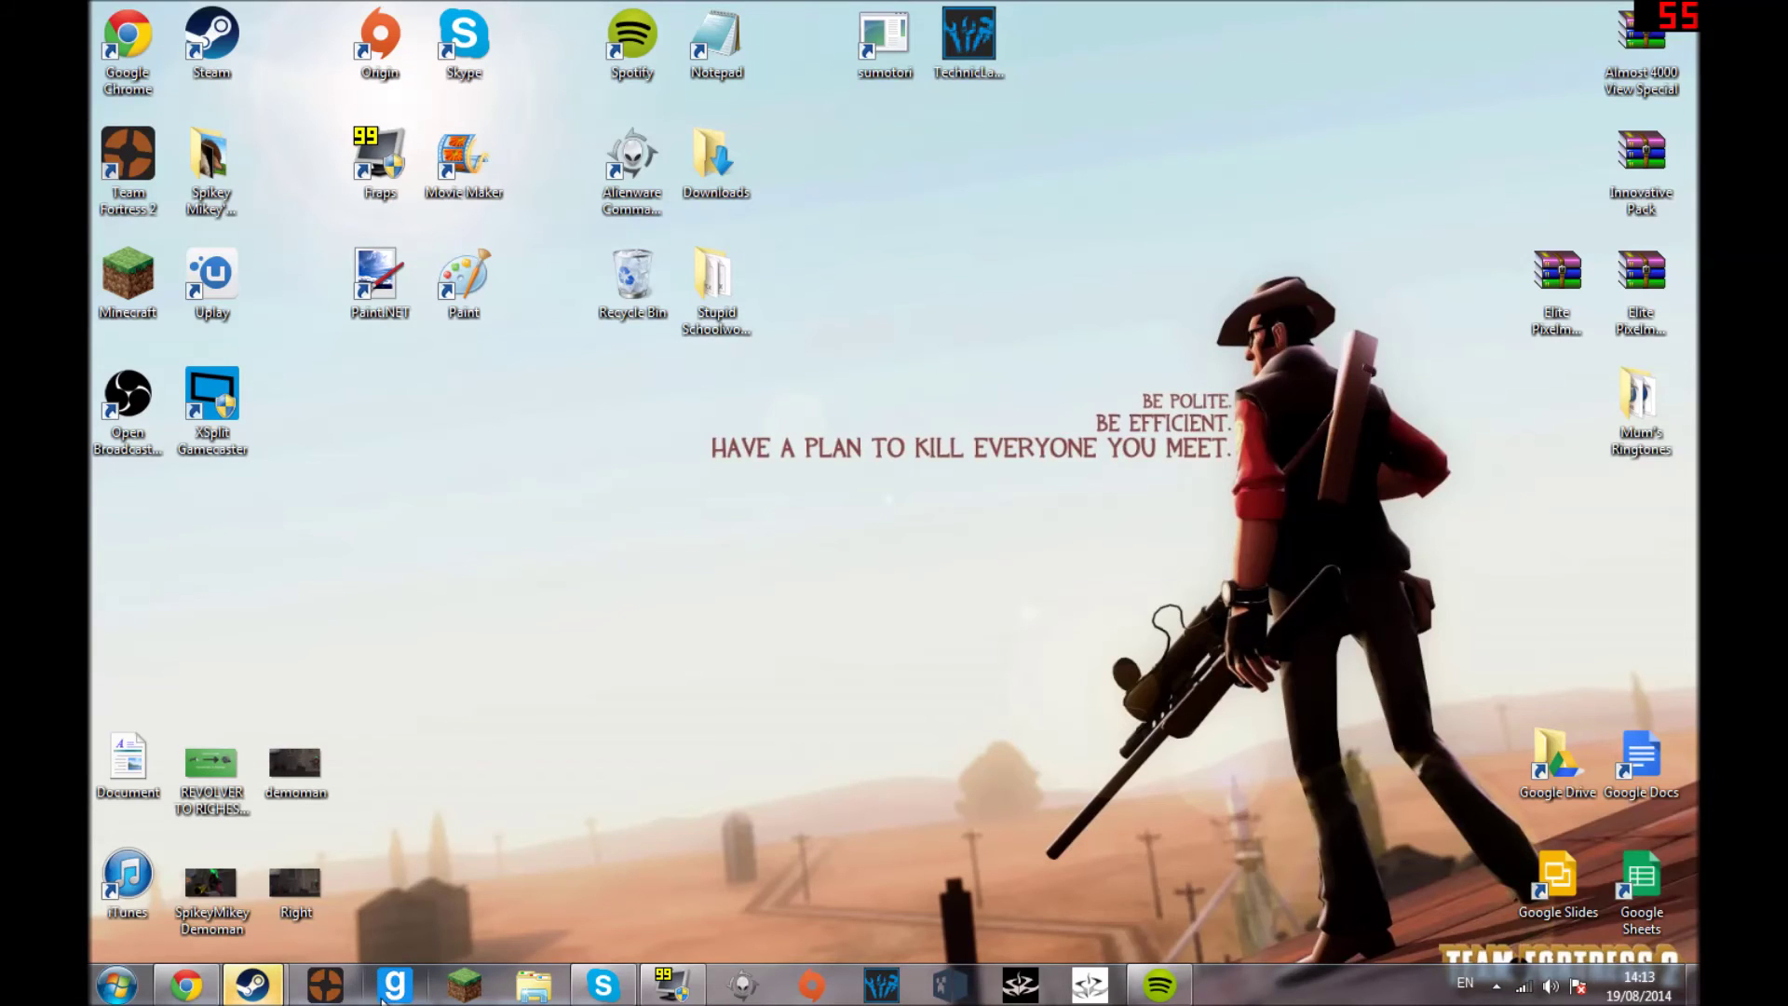
mouse_move(261, 987)
left_click(233, 857)
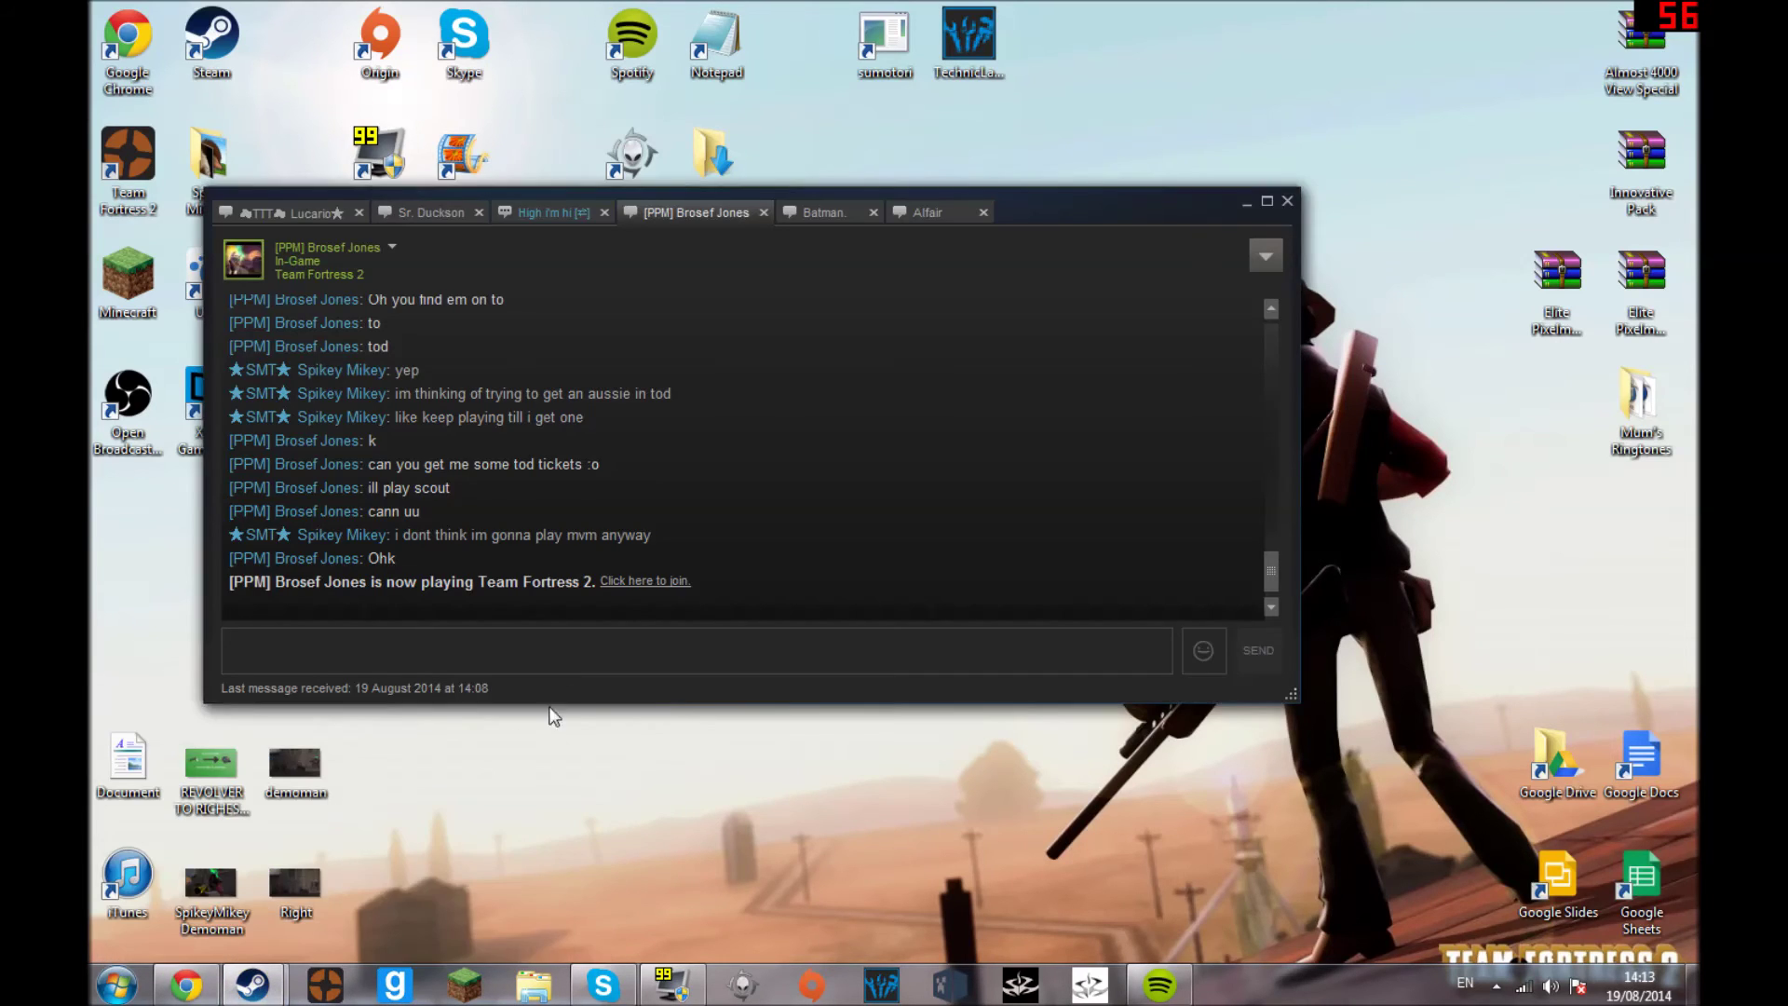
left_click(1245, 205)
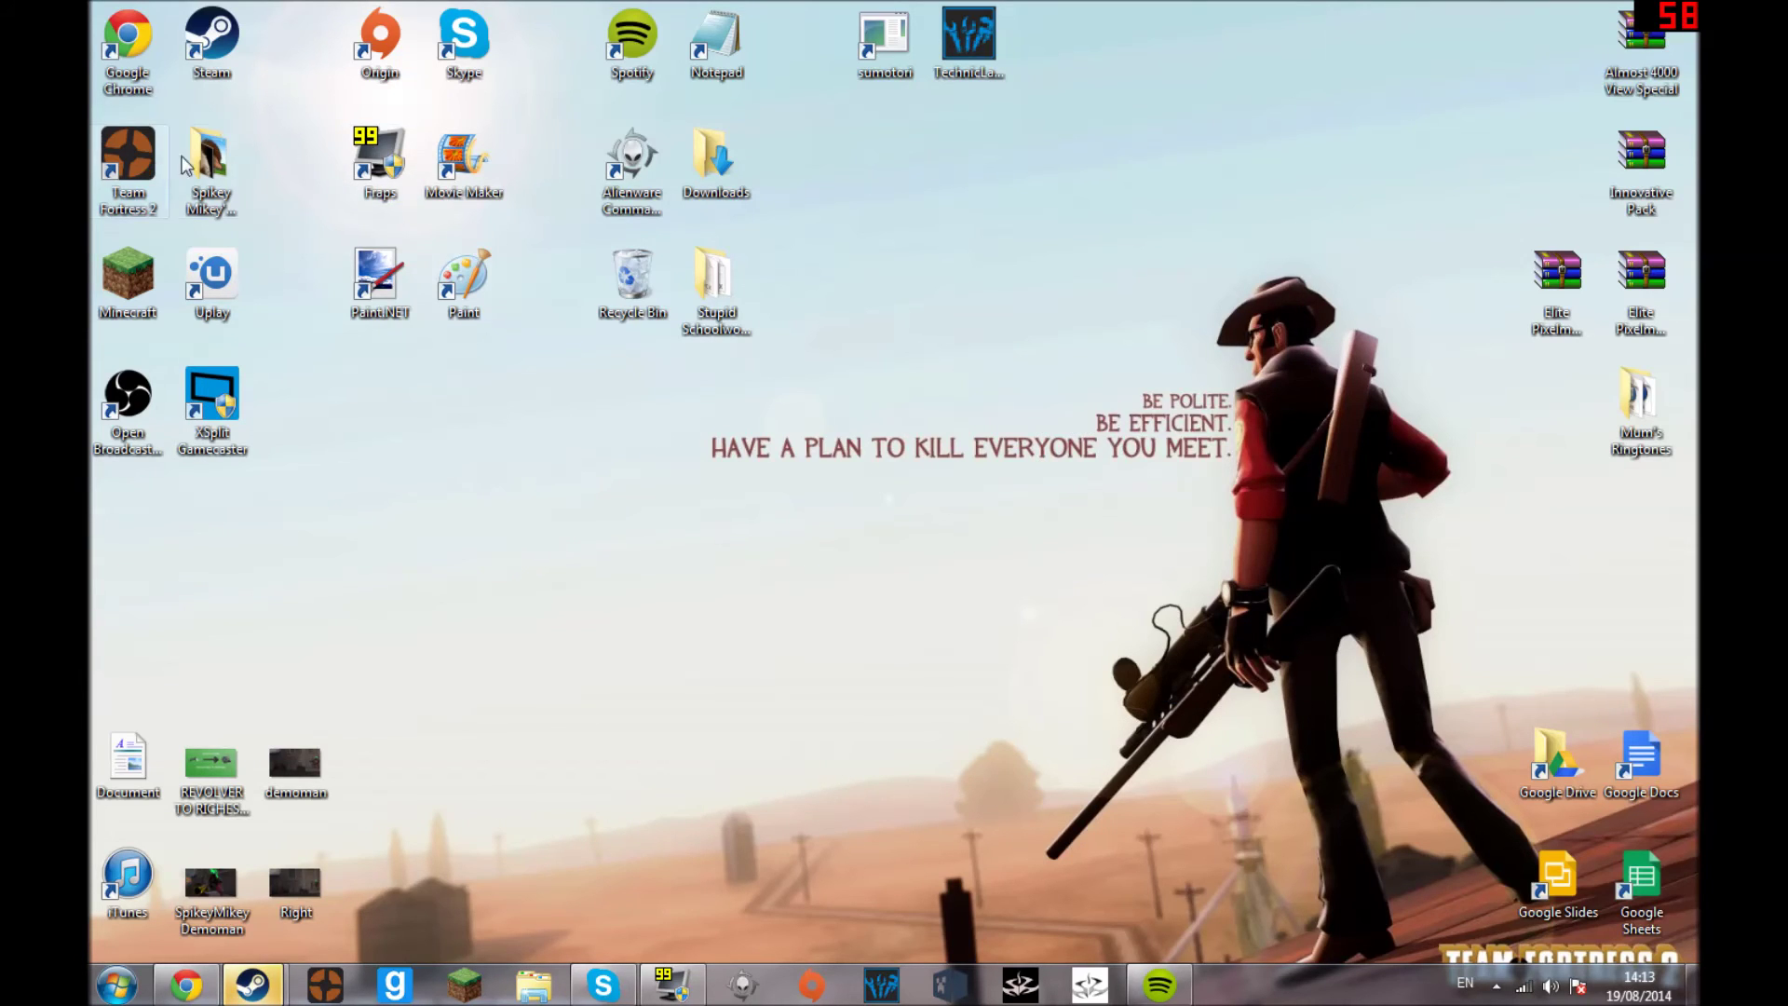
right_click(213, 62)
left_click(303, 364)
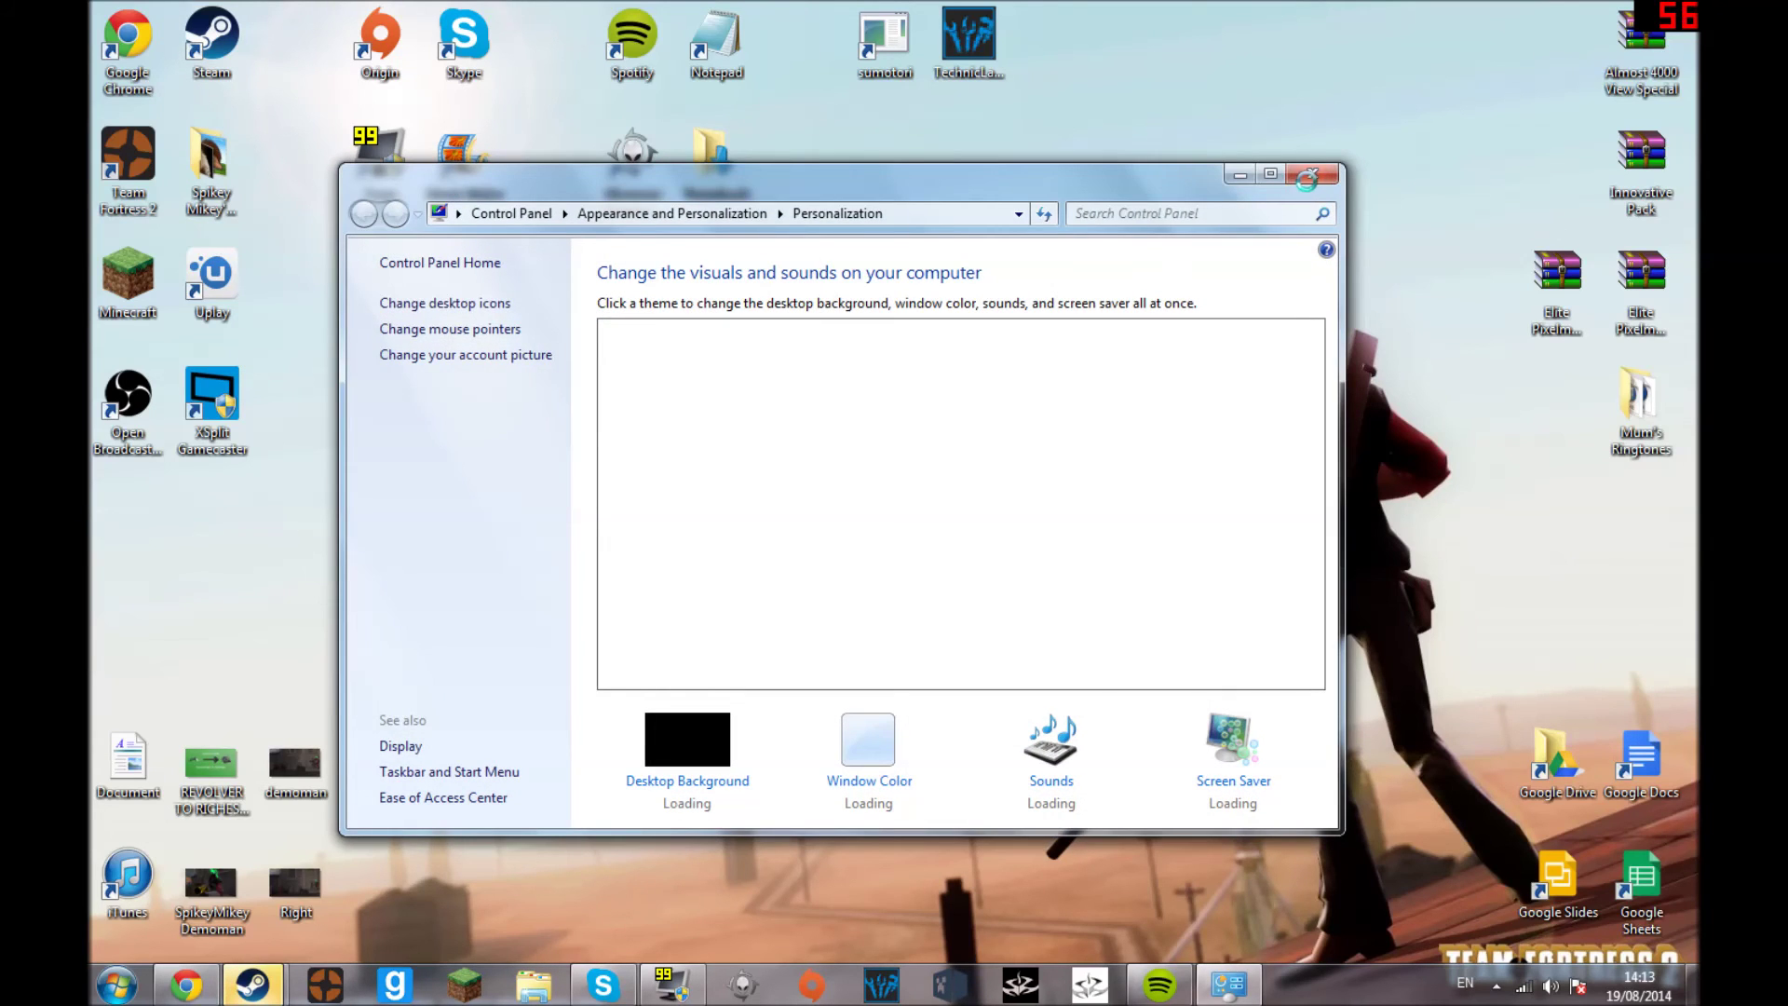
left_click(1311, 178)
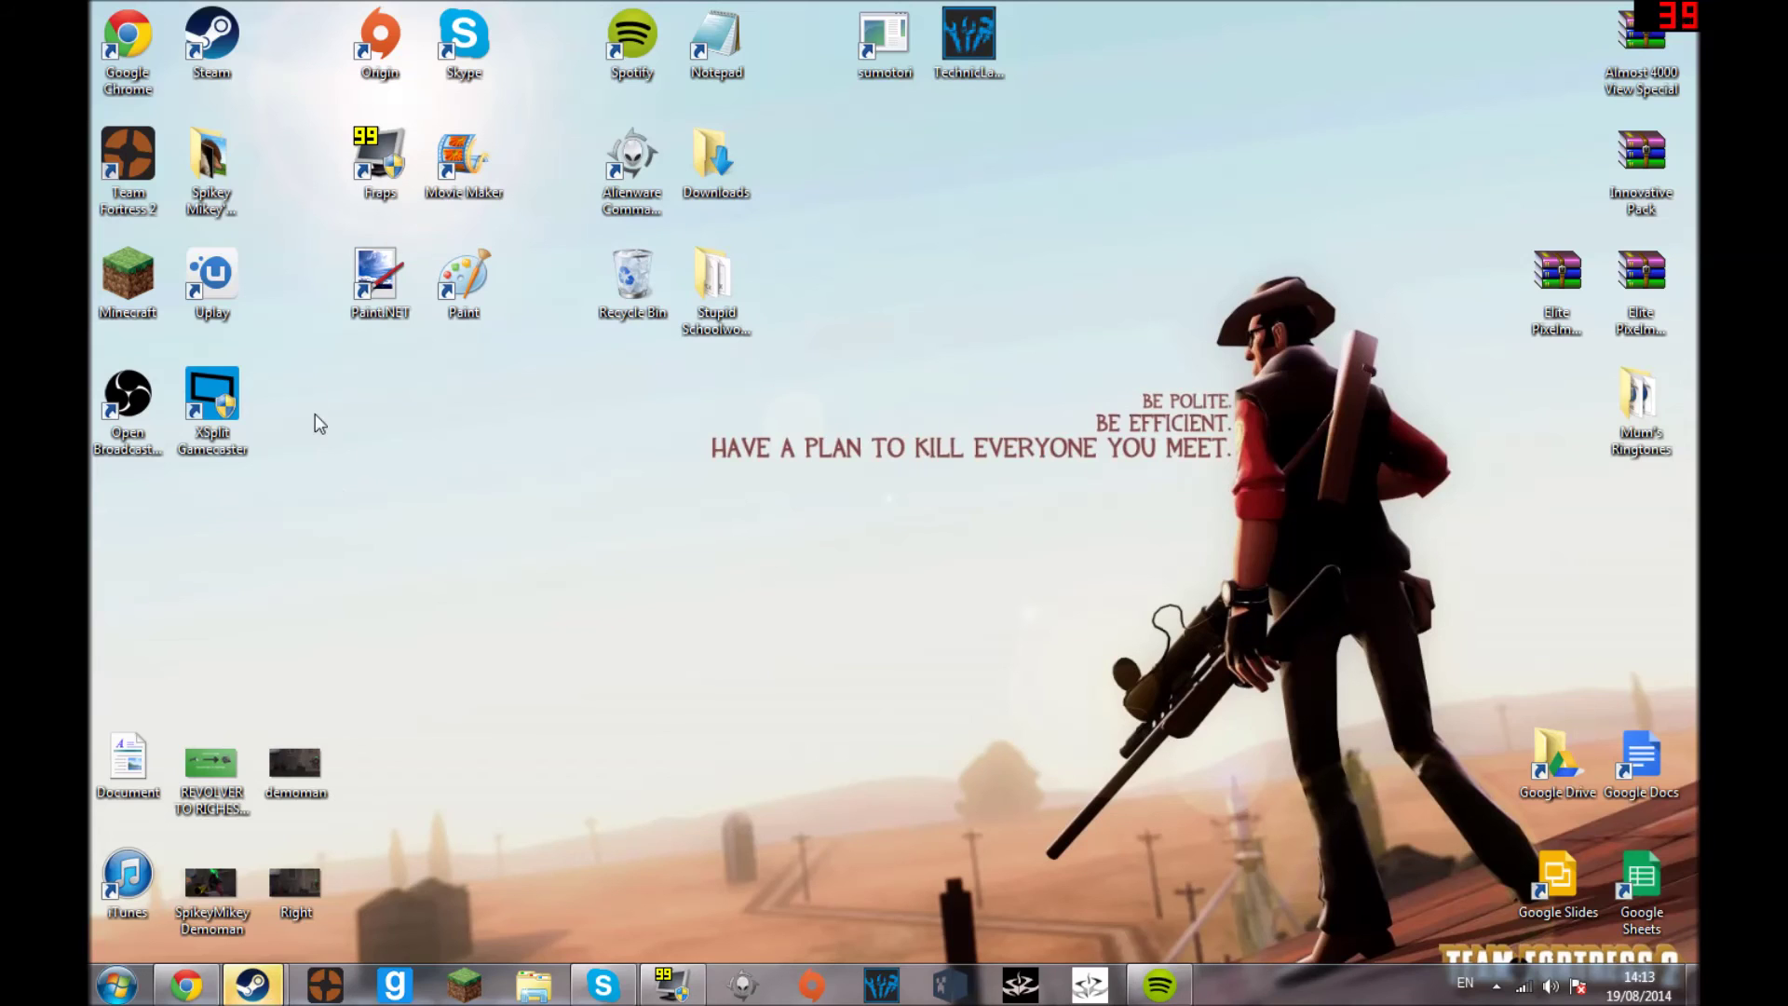
right_click(165, 160)
left_click(311, 690)
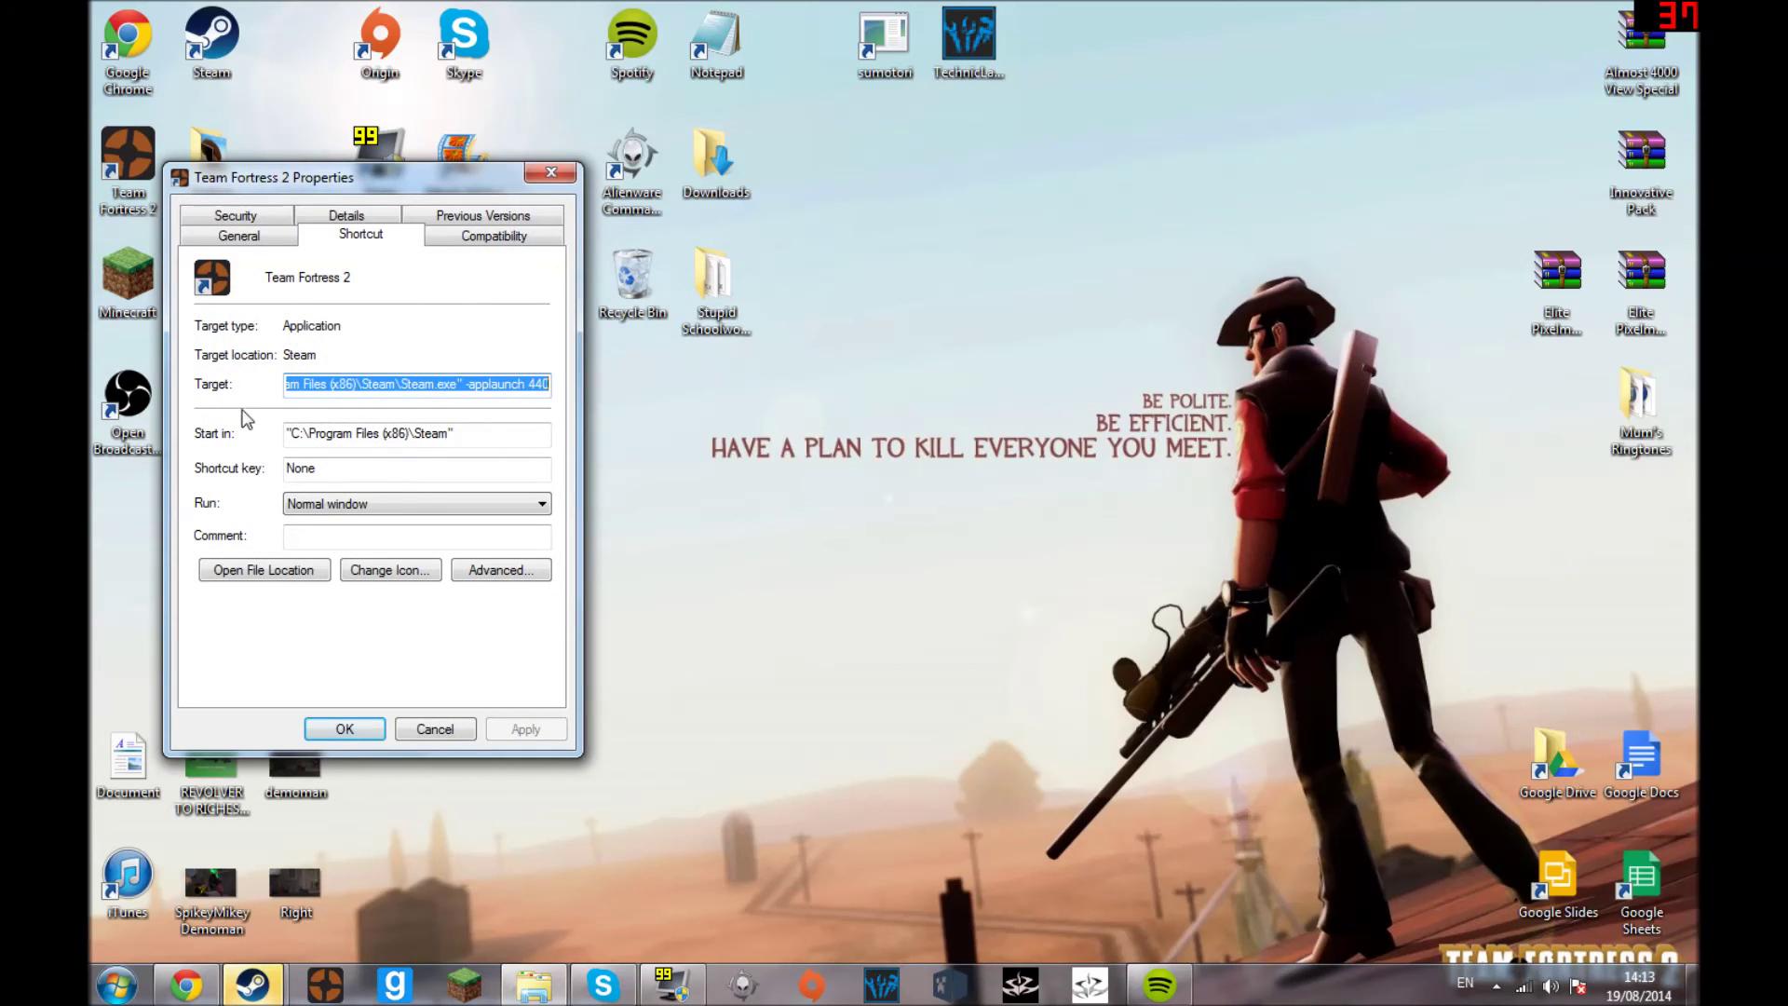
left_click(549, 173)
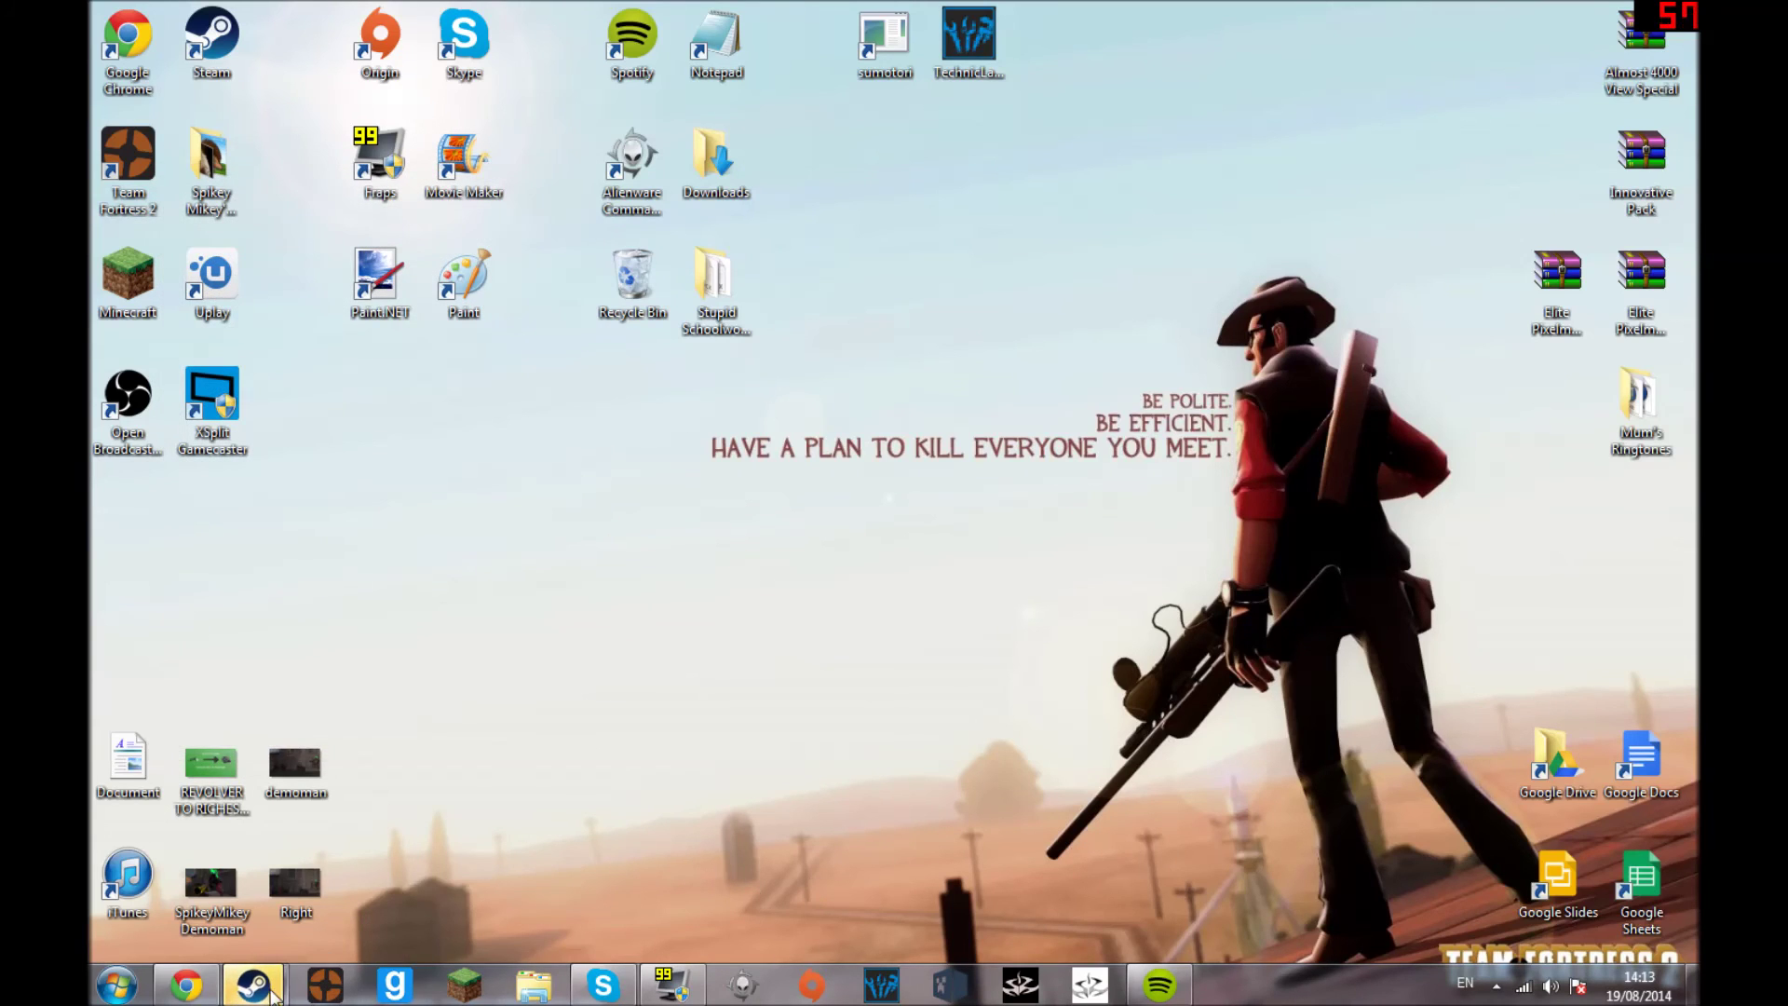
mouse_move(251, 984)
left_click(222, 881)
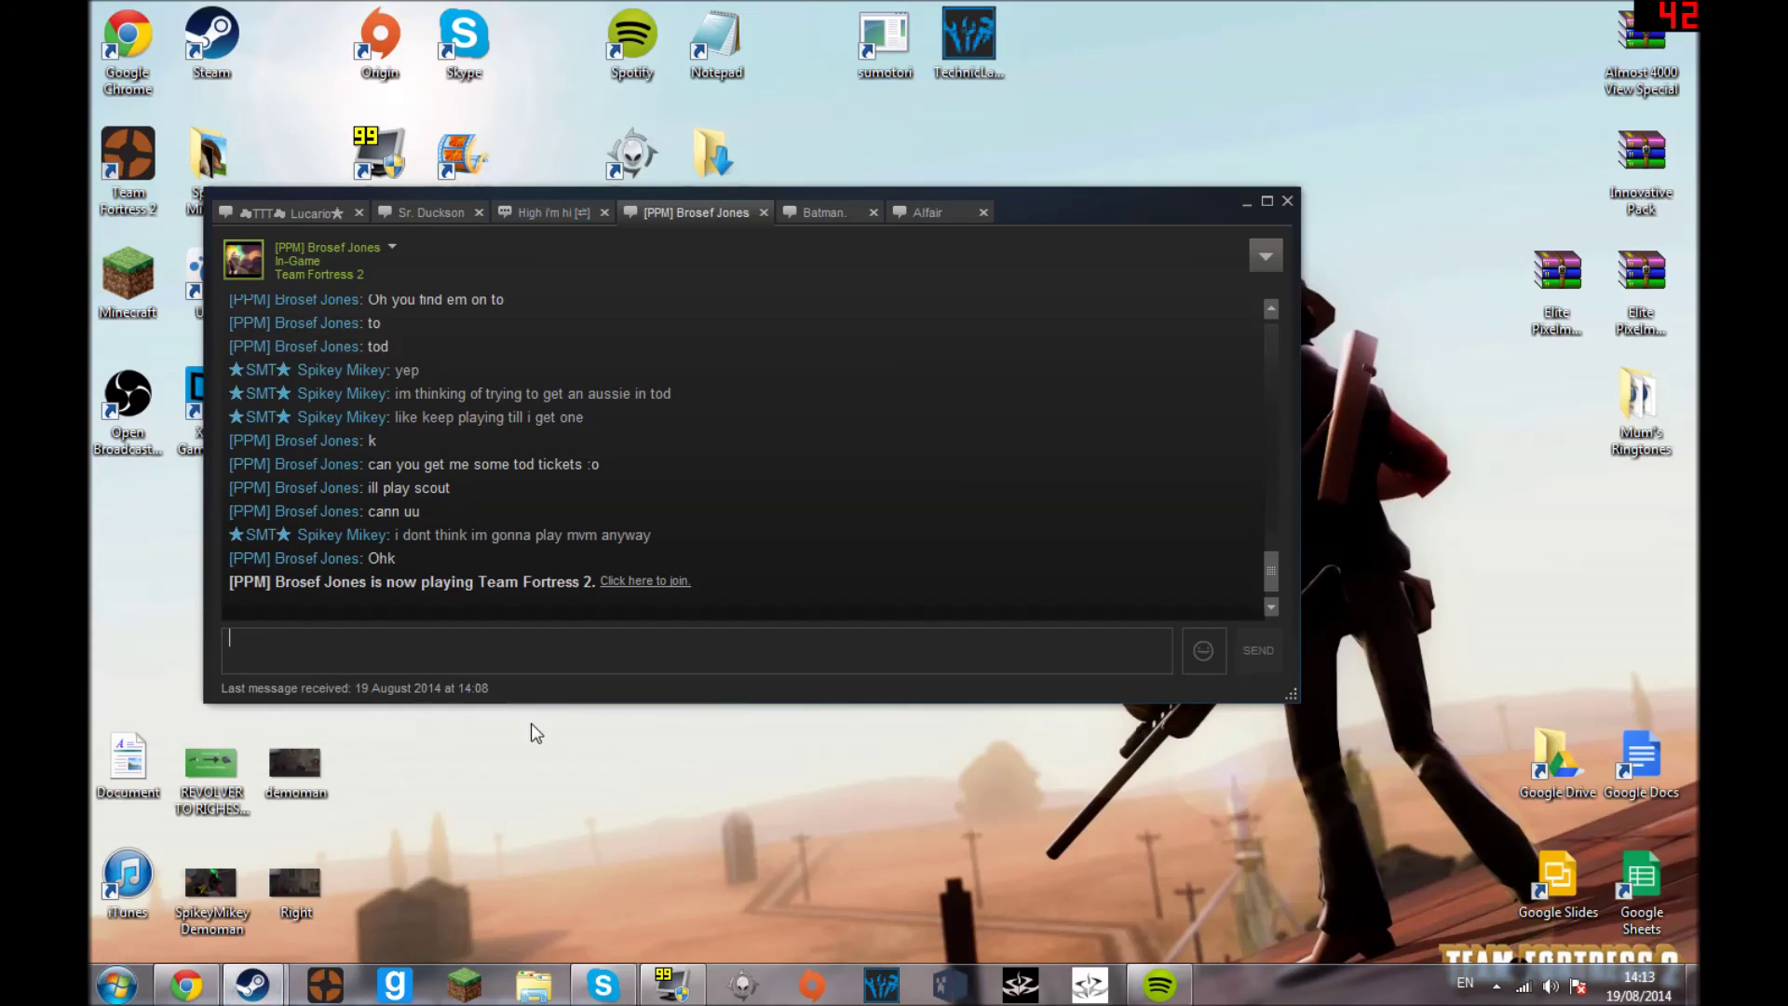
left_click(556, 218)
left_click(1244, 203)
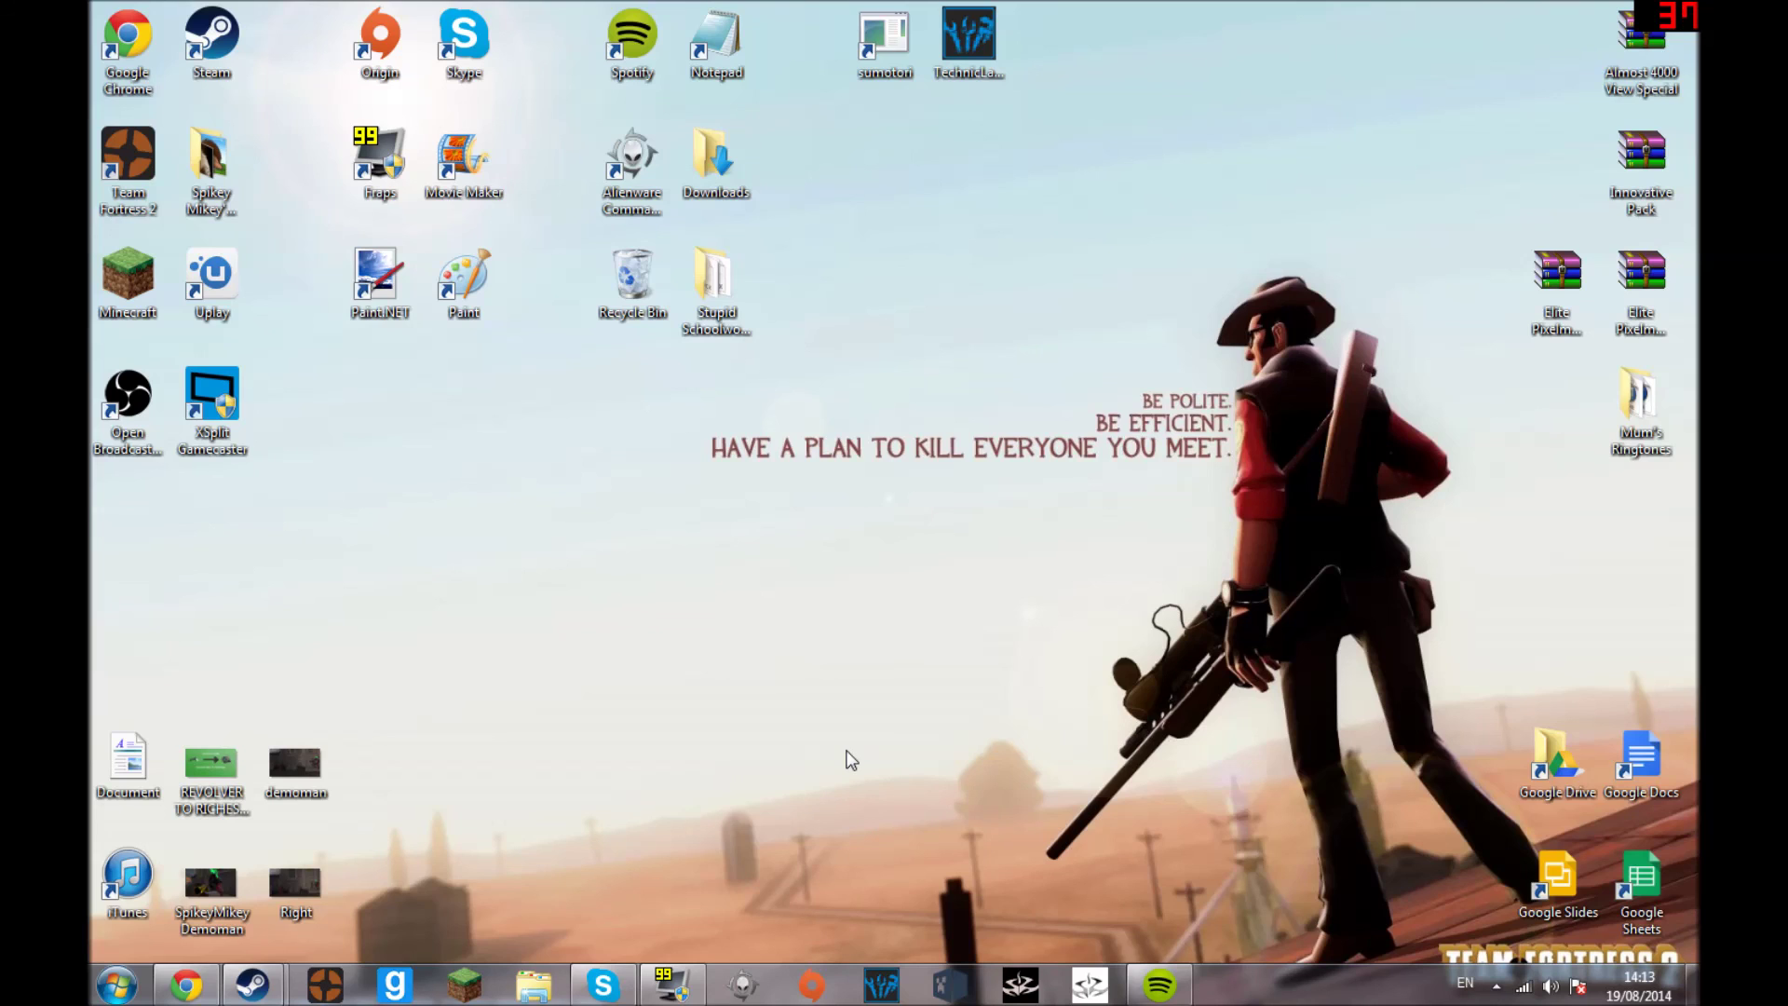
left_click_drag(685, 490, 1244, 378)
mouse_move(688, 360)
left_mouse_down()
mouse_move(1327, 497)
mouse_move(1477, 505)
mouse_move(1250, 509)
mouse_move(1242, 478)
mouse_move(886, 374)
mouse_move(704, 374)
left_mouse_up()
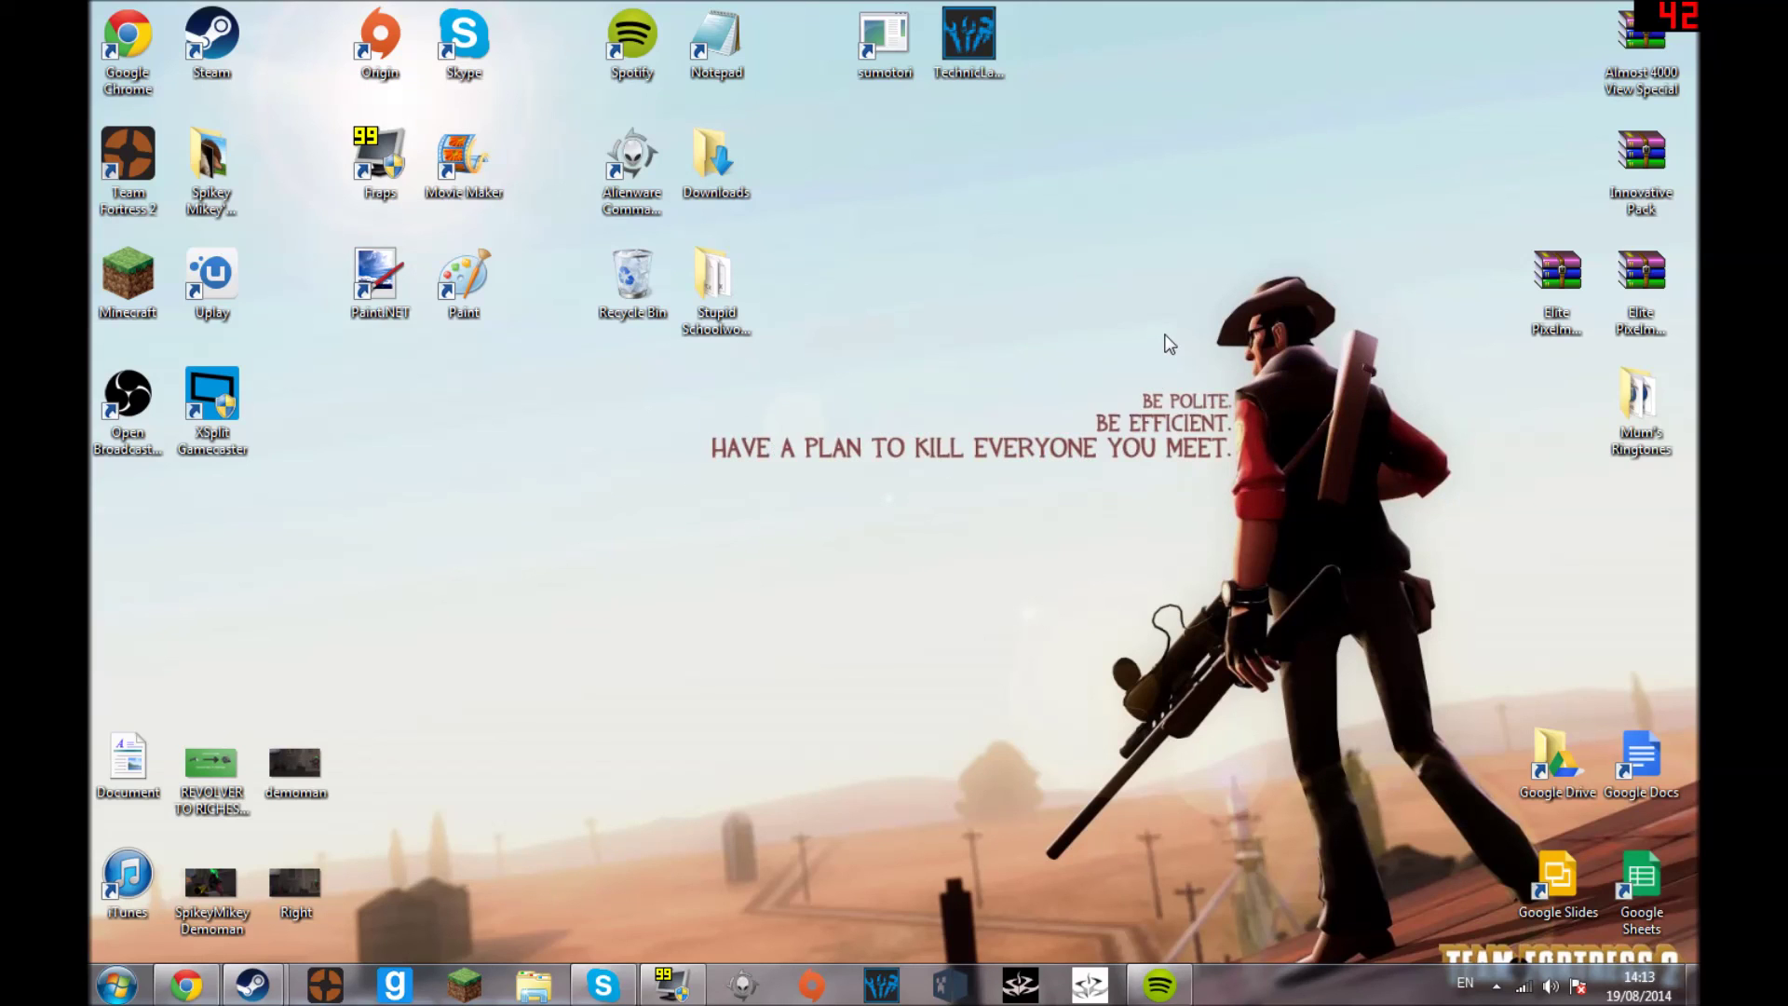